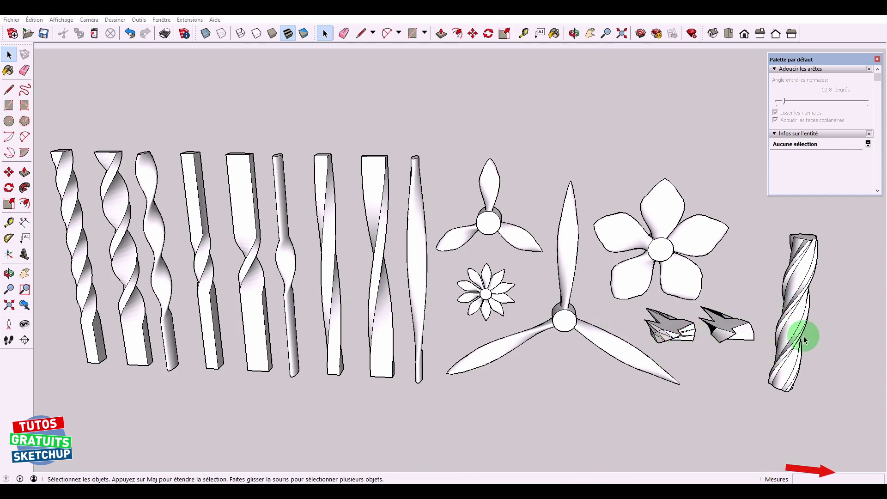
Step: Browse the forum's twisted-piece photos and open the attached Banc vrille.PNG bench image full-size
{"action": "scroll", "coordinate": [804, 323], "scroll_direction": "up", "scroll_amount": 2}
{"action": "scroll", "coordinate": [780, 322], "scroll_direction": "up", "scroll_amount": 3}
{"action": "mouse_move", "coordinate": [771, 324]}
{"action": "middle_mouse_down", "text": "shift"}
{"action": "mouse_move", "coordinate": [630, 327]}
{"action": "mouse_move", "coordinate": [459, 293]}
{"action": "middle_mouse_up", "text": "shift"}
{"action": "scroll", "coordinate": [395, 299], "scroll_direction": "down", "scroll_amount": 2}
{"action": "middle_click_drag", "start_coordinate": [395, 299], "coordinate": [531, 306], "text": "shift"}
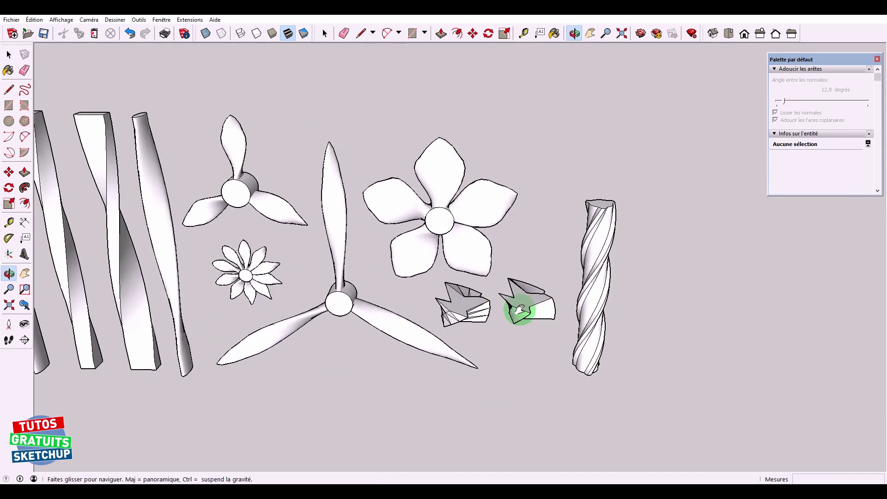
{"action": "scroll", "coordinate": [545, 311], "scroll_direction": "down", "scroll_amount": 2}
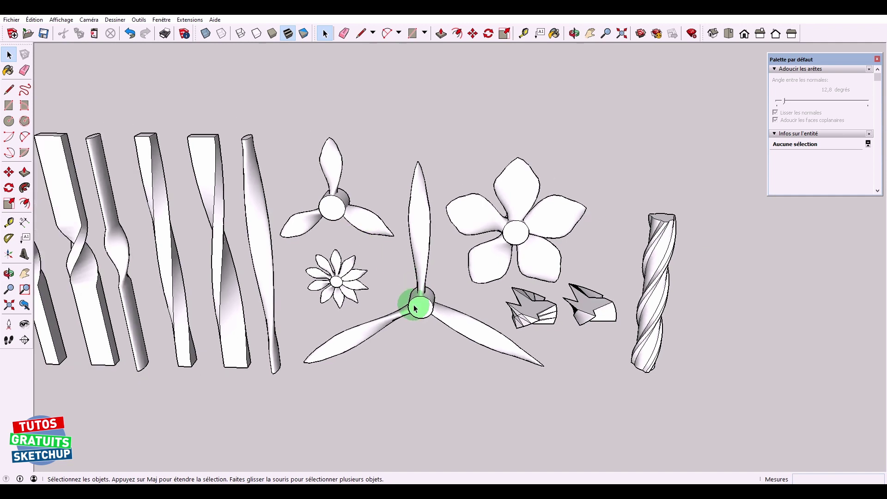
{"action": "scroll", "coordinate": [413, 305], "scroll_direction": "down", "scroll_amount": 2}
{"action": "middle_click_drag", "start_coordinate": [366, 306], "coordinate": [510, 304], "text": "shift"}
{"action": "key", "text": "space"}
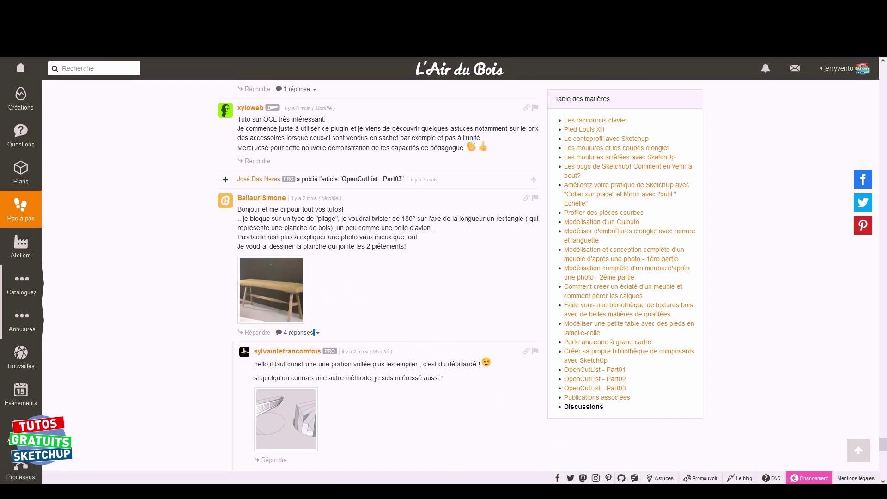
{"action": "left_click", "coordinate": [634, 475]}
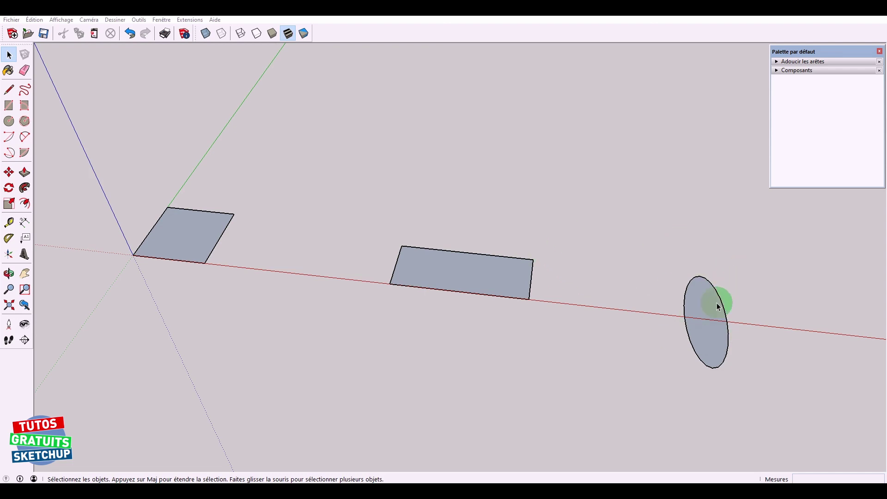
{"action": "left_click", "coordinate": [9, 121]}
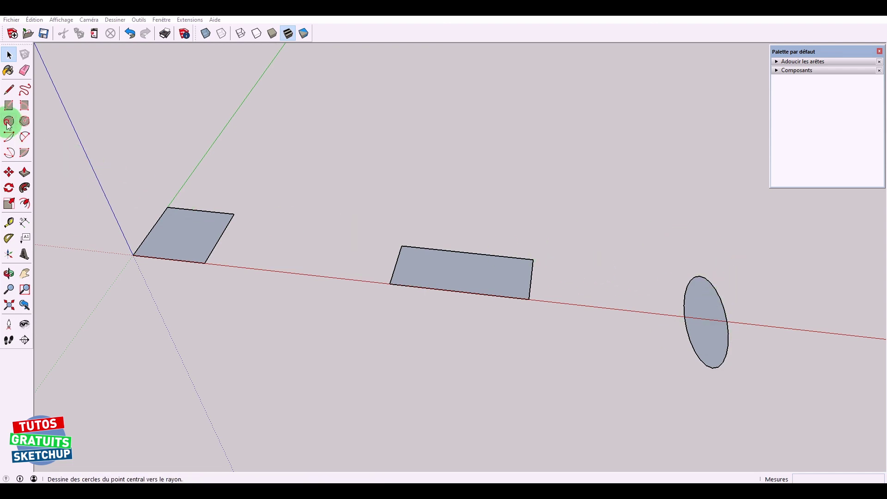
{"action": "left_click", "coordinate": [498, 159]}
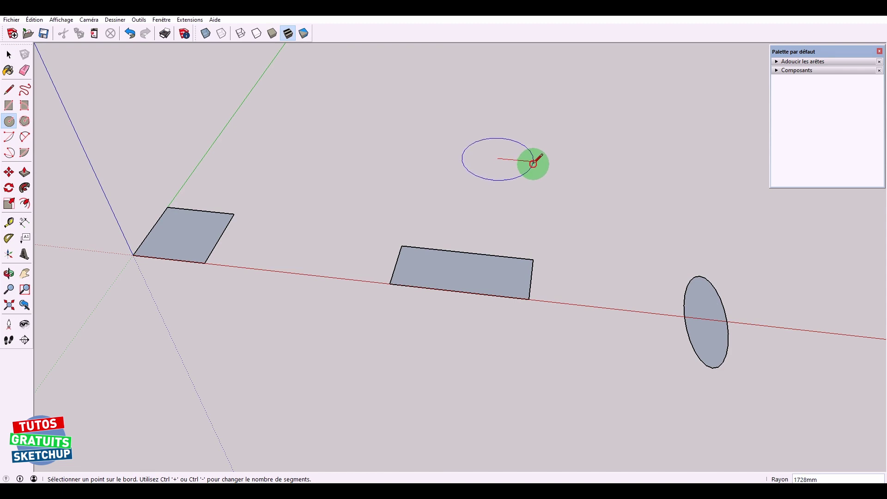
{"action": "left_click", "coordinate": [533, 161]}
{"action": "key", "text": "space"}
{"action": "left_click", "coordinate": [508, 162]}
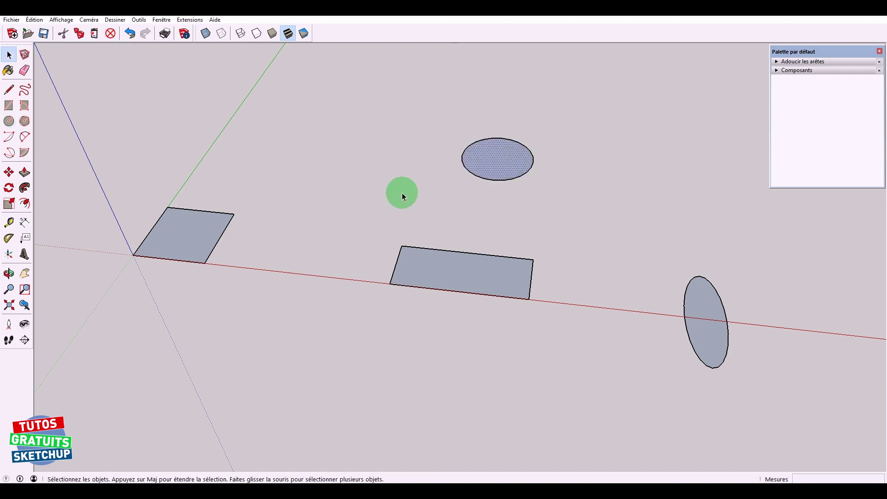
{"action": "left_click", "coordinate": [9, 203]}
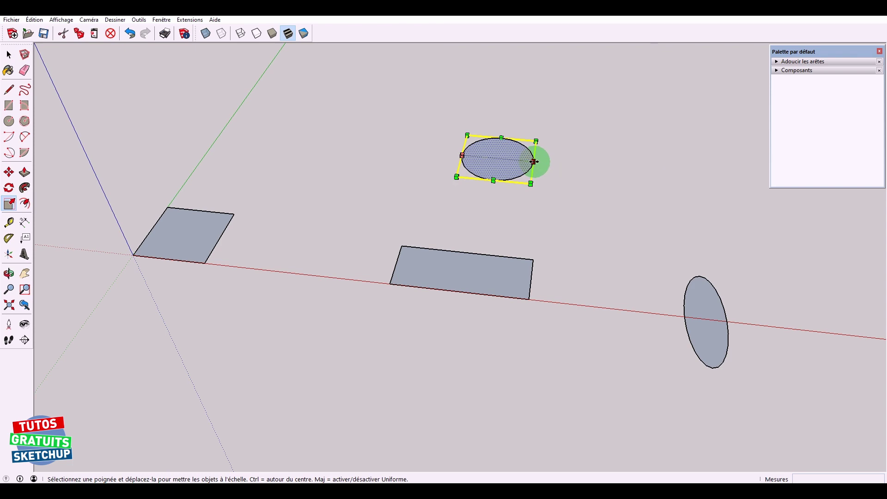
{"action": "left_click_drag", "start_coordinate": [534, 161], "coordinate": [508, 160]}
{"action": "key", "text": "space"}
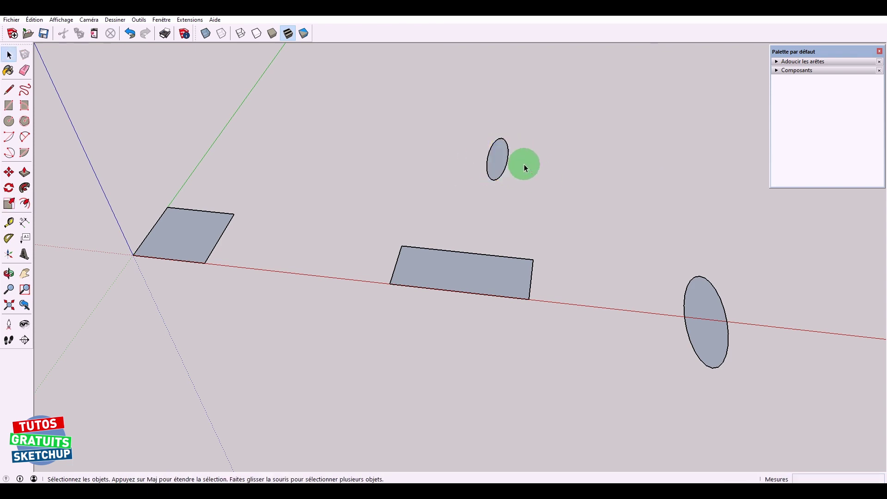
{"action": "key", "text": "Delete"}
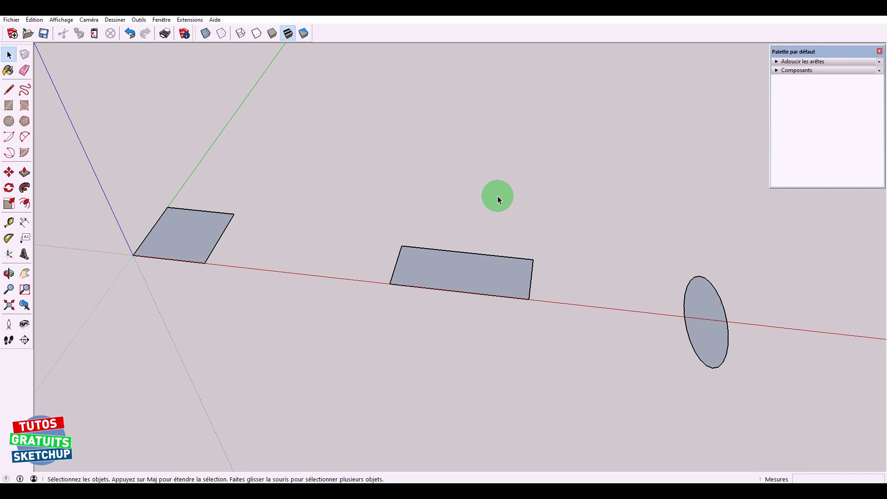
Step: Insert the Chris figure from the Components browser and delete it from the model
{"action": "left_click", "coordinate": [777, 69]}
{"action": "left_click_drag", "start_coordinate": [794, 147], "coordinate": [111, 252]}
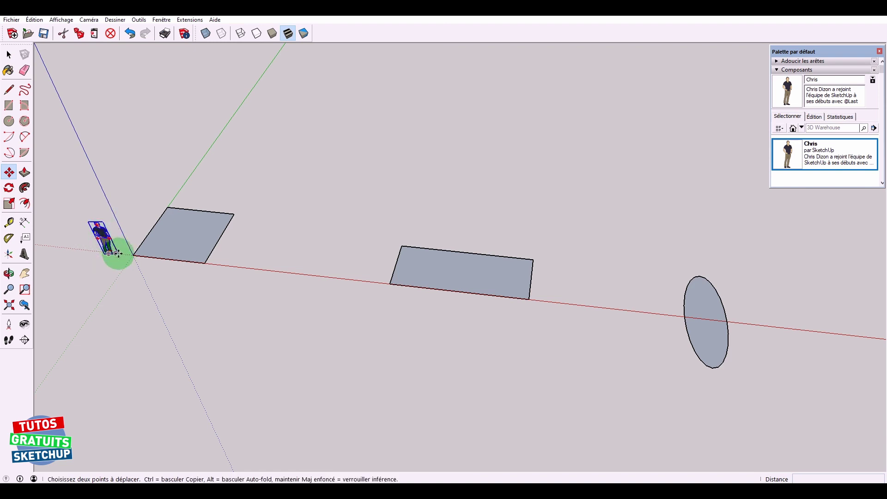
{"action": "key", "text": "Delete"}
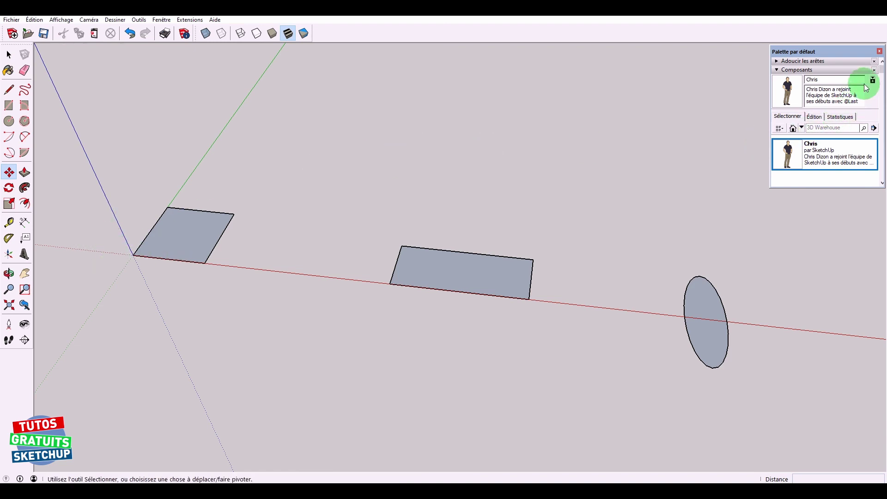
Step: Close the Components panel and orbit and zoom to frame the three faces
{"action": "left_click", "coordinate": [874, 70]}
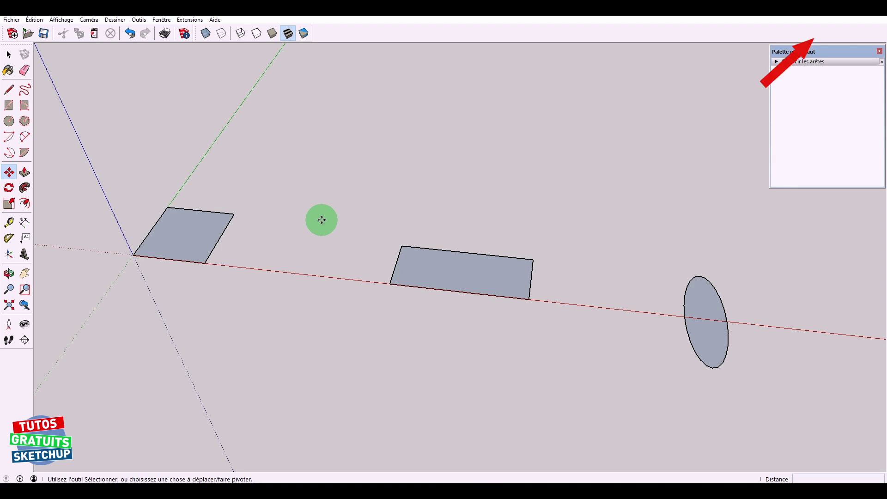
{"action": "mouse_move", "coordinate": [322, 220]}
{"action": "middle_mouse_down"}
{"action": "mouse_move", "coordinate": [332, 279]}
{"action": "mouse_move", "coordinate": [334, 255]}
{"action": "mouse_move", "coordinate": [369, 276]}
{"action": "middle_mouse_up"}
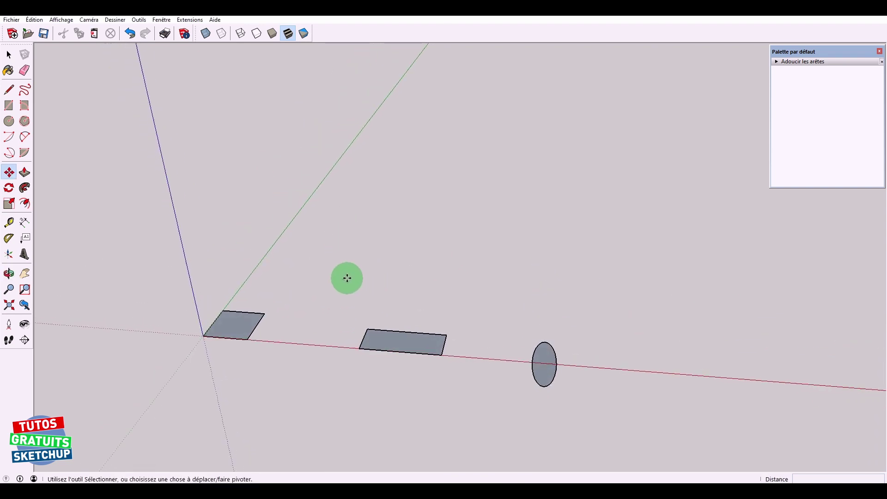
{"action": "key", "text": "space"}
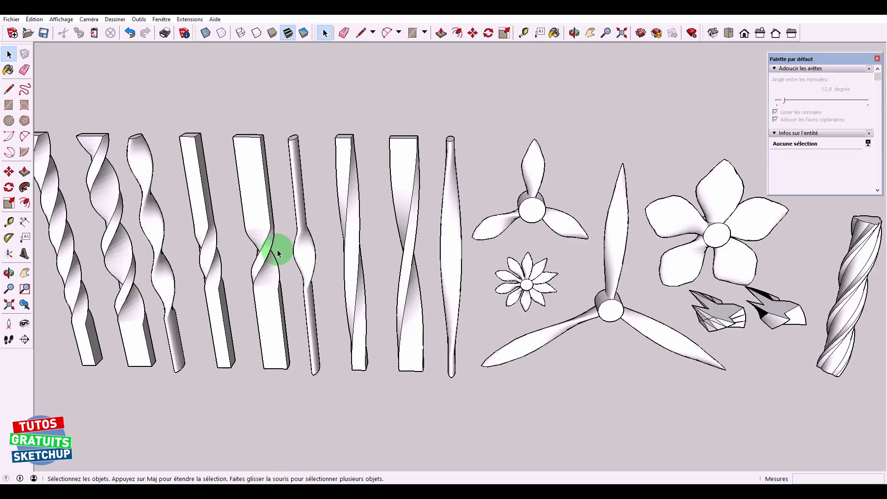
{"action": "scroll", "coordinate": [279, 253], "scroll_direction": "up", "scroll_amount": 2}
{"action": "scroll", "coordinate": [291, 245], "scroll_direction": "up", "scroll_amount": 2}
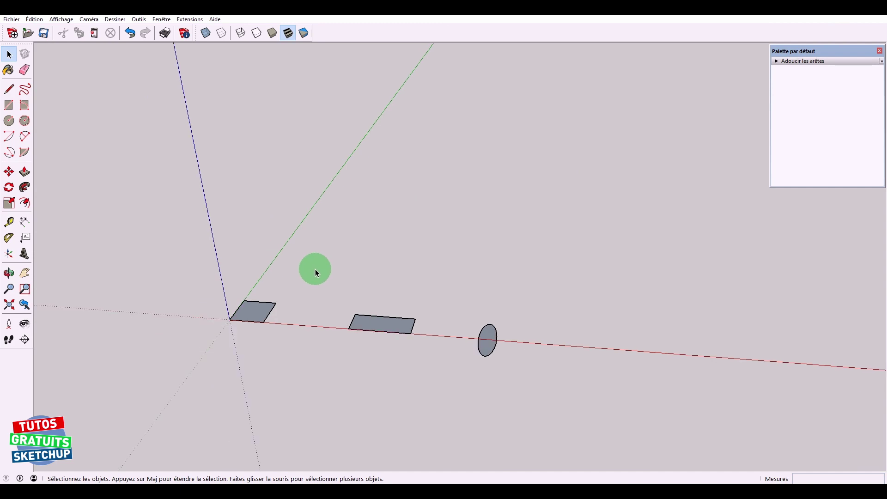
Step: Draw a vertical line rising from the red axis beside the square
{"action": "key", "text": "l"}
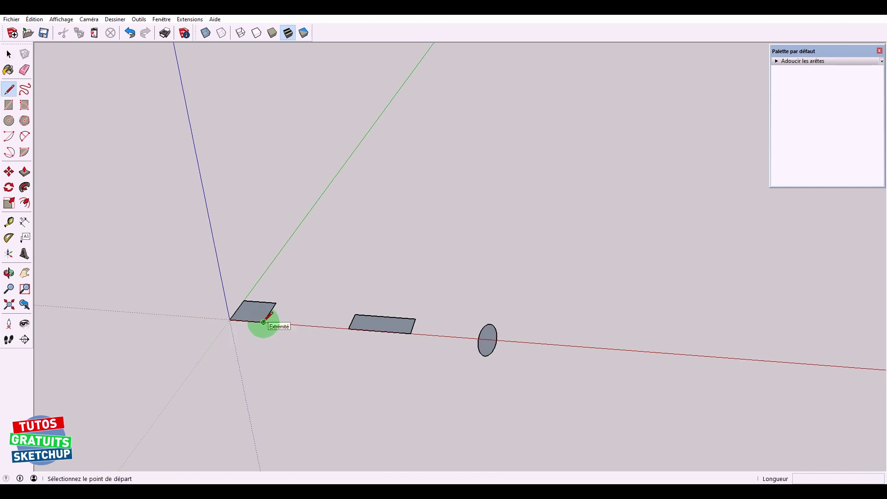
{"action": "left_click", "coordinate": [264, 322]}
{"action": "left_click", "coordinate": [290, 323]}
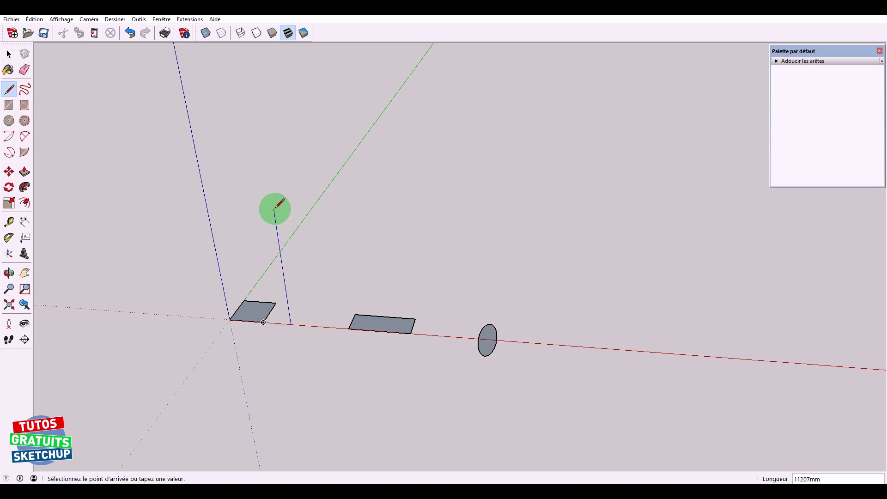
{"action": "left_click", "coordinate": [270, 174]}
{"action": "key", "text": "space"}
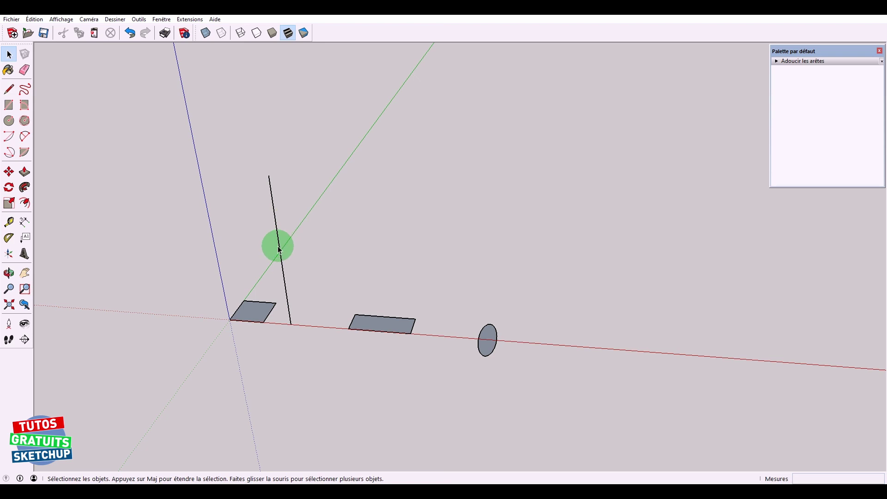
Step: Divide the vertical line into 4 segments and delete the upper ones
{"action": "left_click", "coordinate": [280, 250]}
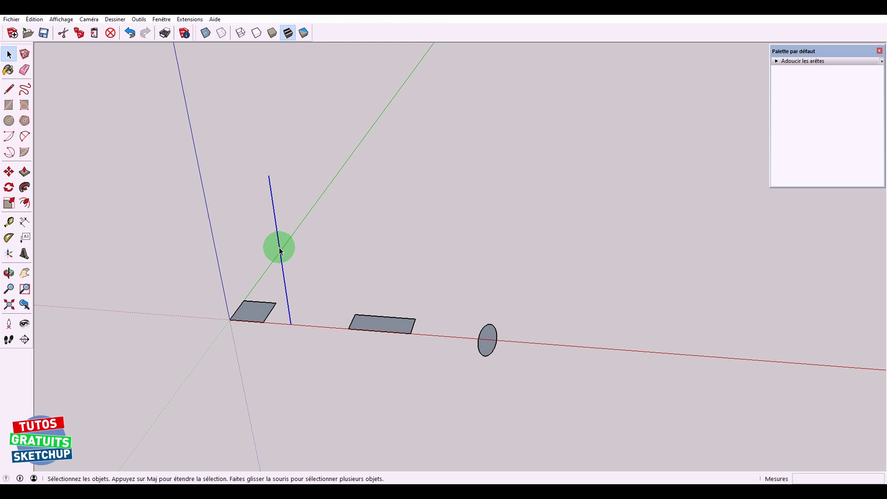
{"action": "right_click", "coordinate": [281, 251]}
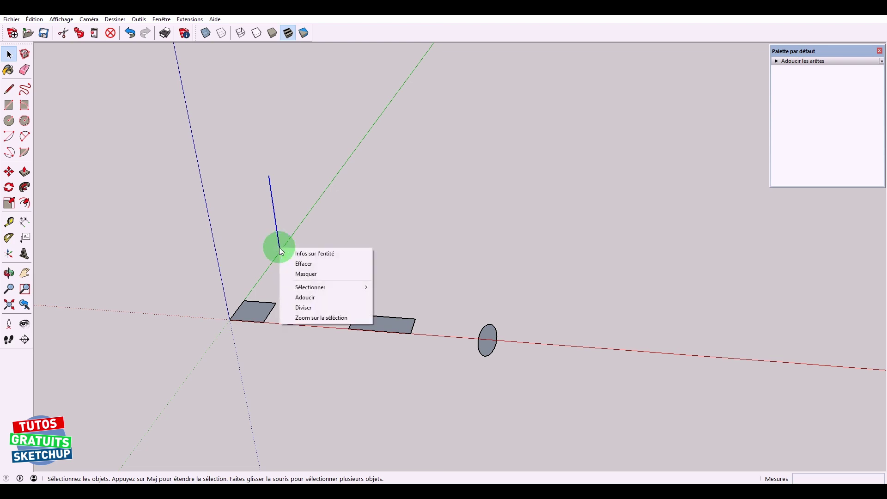
{"action": "left_click", "coordinate": [303, 307]}
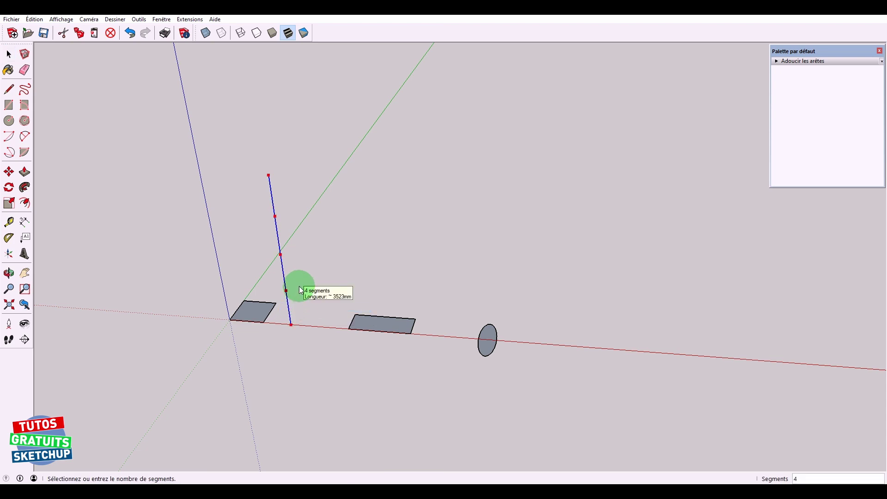
{"action": "left_click", "coordinate": [301, 290]}
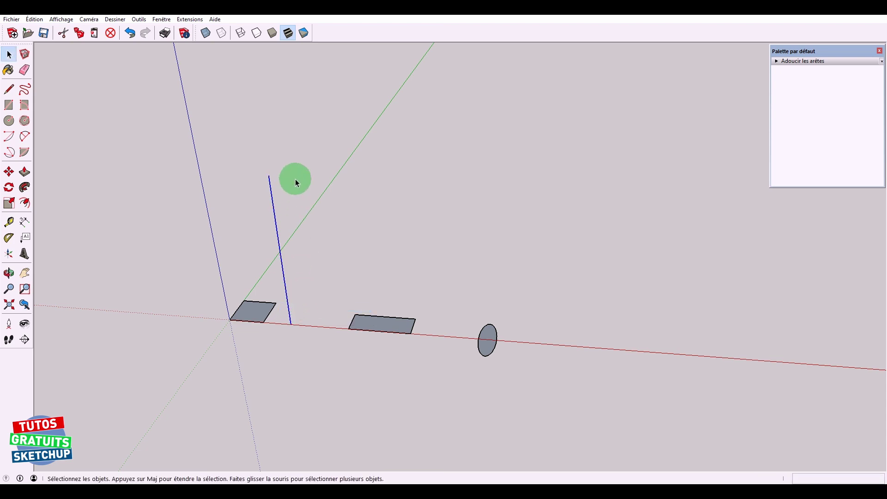
{"action": "mouse_move", "coordinate": [295, 180]}
{"action": "left_mouse_down"}
{"action": "mouse_move", "coordinate": [292, 251]}
{"action": "mouse_move", "coordinate": [270, 285]}
{"action": "left_mouse_up"}
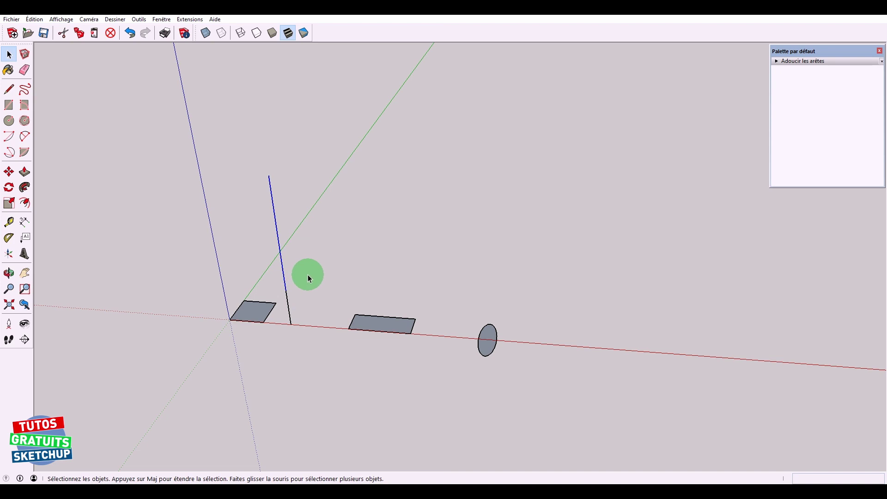
{"action": "key", "text": "Delete"}
Step: Split the remaining short edge in two, deleting its upper half and then undoing that deletion
{"action": "mouse_move", "coordinate": [299, 273]}
{"action": "middle_mouse_down"}
{"action": "mouse_move", "coordinate": [333, 230]}
{"action": "mouse_move", "coordinate": [310, 319]}
{"action": "mouse_move", "coordinate": [278, 319]}
{"action": "middle_mouse_up"}
{"action": "left_click", "coordinate": [282, 326]}
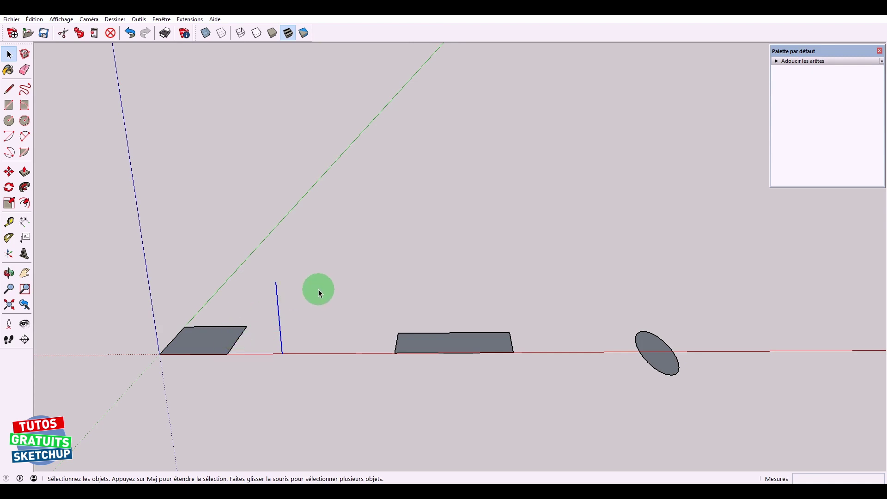
{"action": "right_click", "coordinate": [279, 316]}
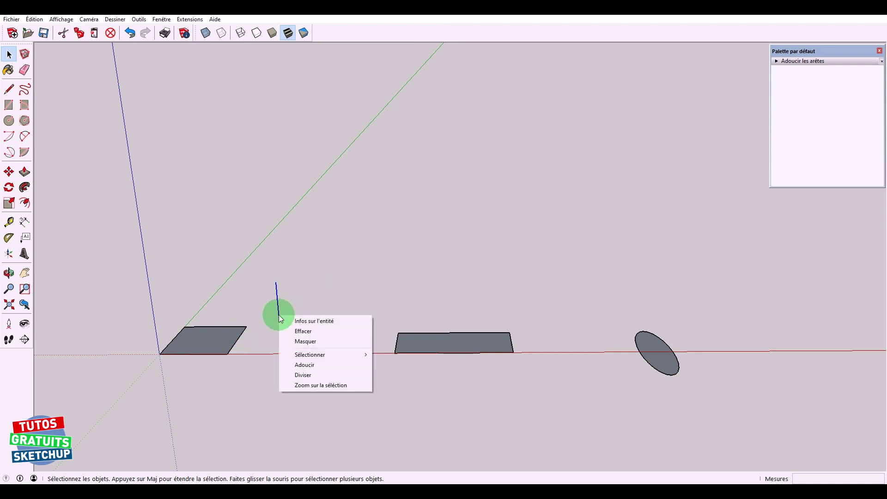
{"action": "left_click", "coordinate": [305, 374]}
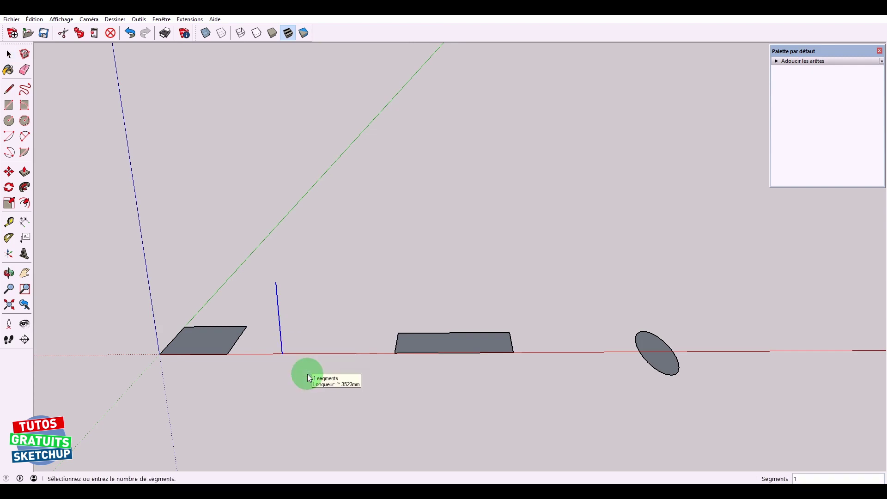
{"action": "left_click", "coordinate": [308, 326]}
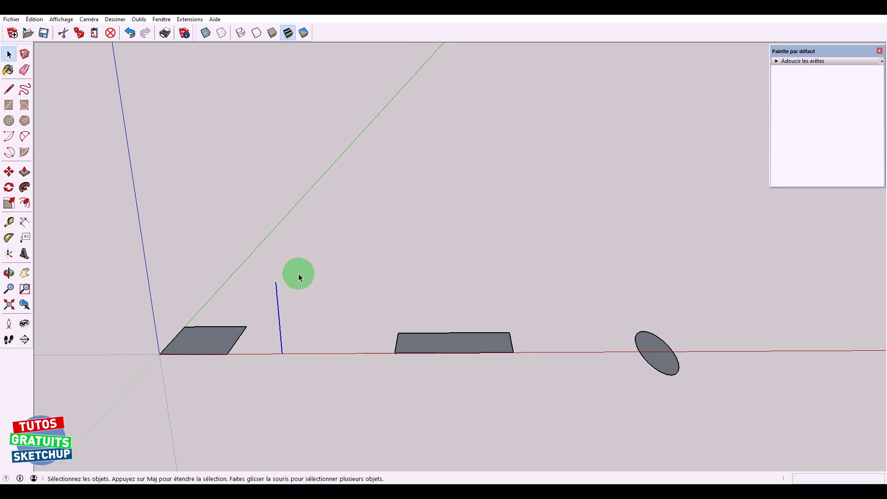
{"action": "left_click_drag", "start_coordinate": [299, 274], "coordinate": [277, 321]}
{"action": "key", "text": "Delete"}
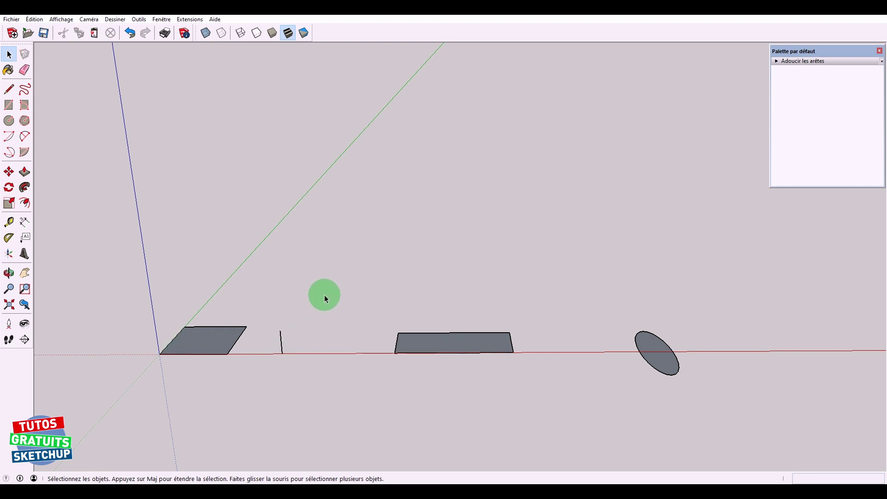
{"action": "key", "text": "ctrl+z"}
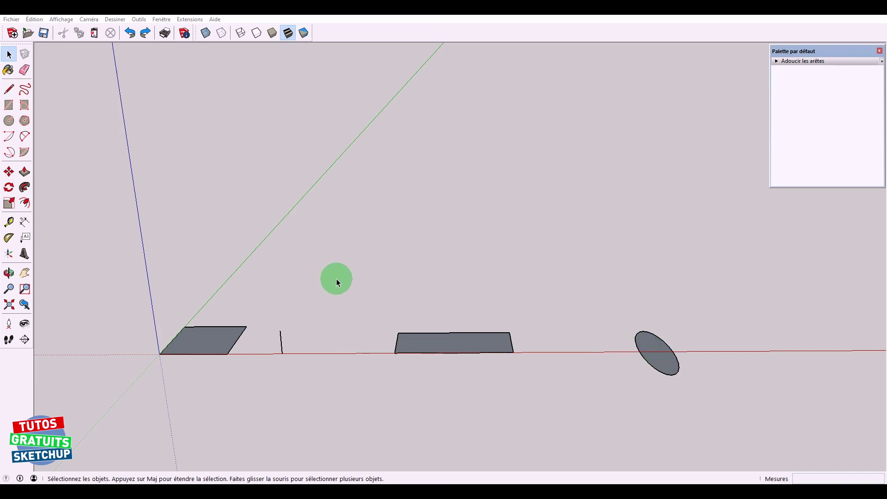
{"action": "middle_click_drag", "start_coordinate": [344, 274], "coordinate": [372, 312], "text": "shift"}
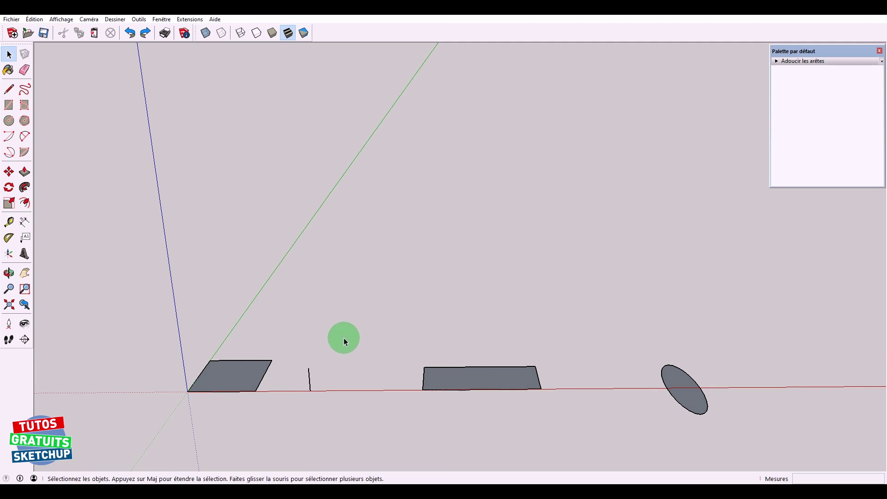
Step: Raise a vertical line from the square's centre and erase the helper diagonal
{"action": "key", "text": "l"}
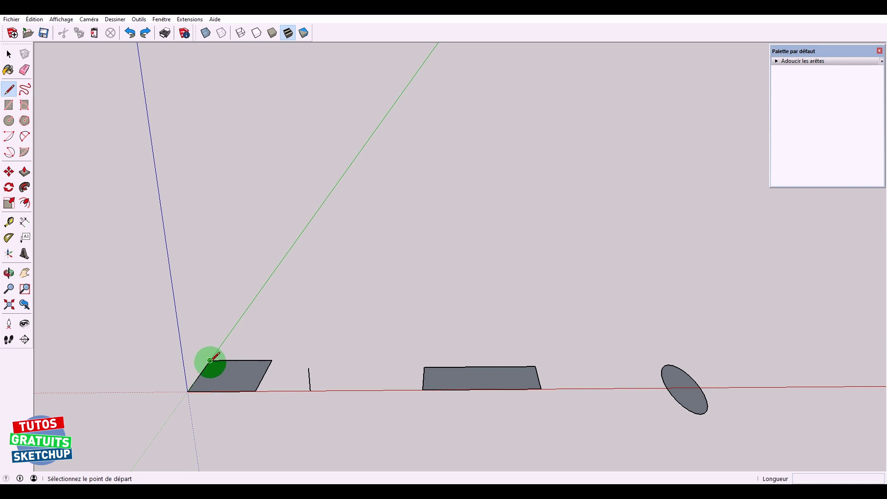
{"action": "left_click", "coordinate": [211, 360]}
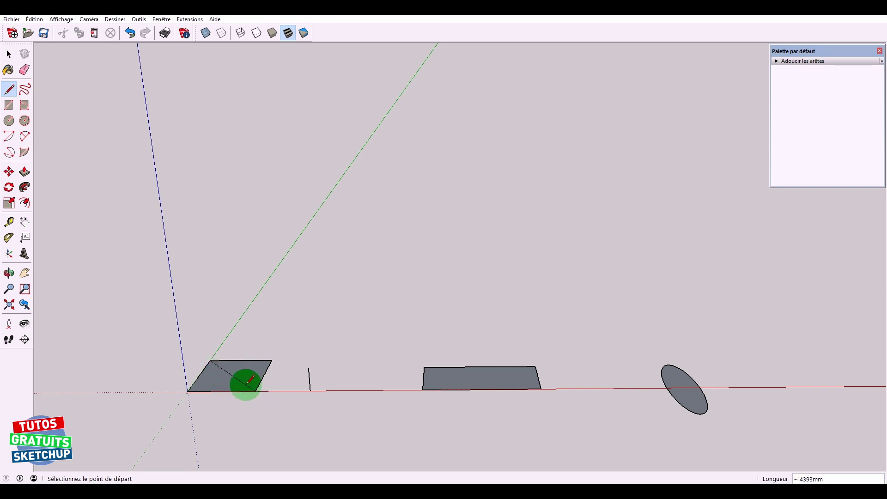
{"action": "left_click", "coordinate": [231, 375]}
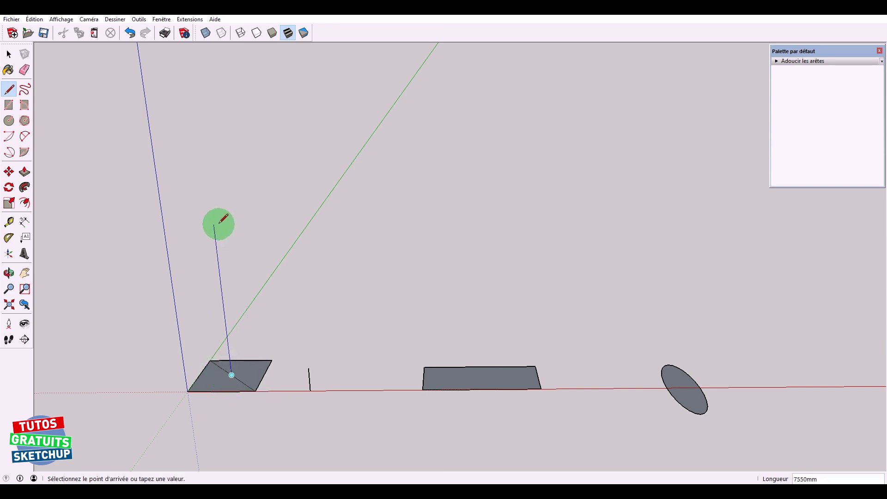
{"action": "middle_click_drag", "start_coordinate": [218, 188], "coordinate": [218, 257]}
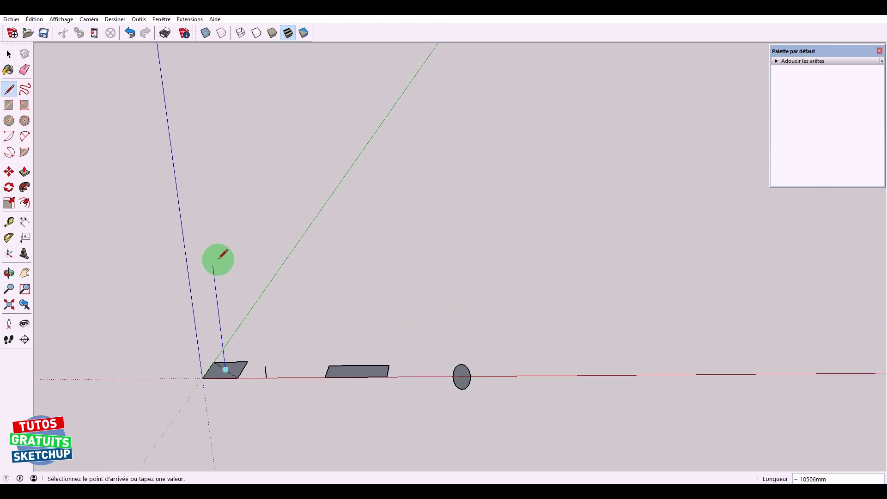
{"action": "left_click", "coordinate": [210, 174]}
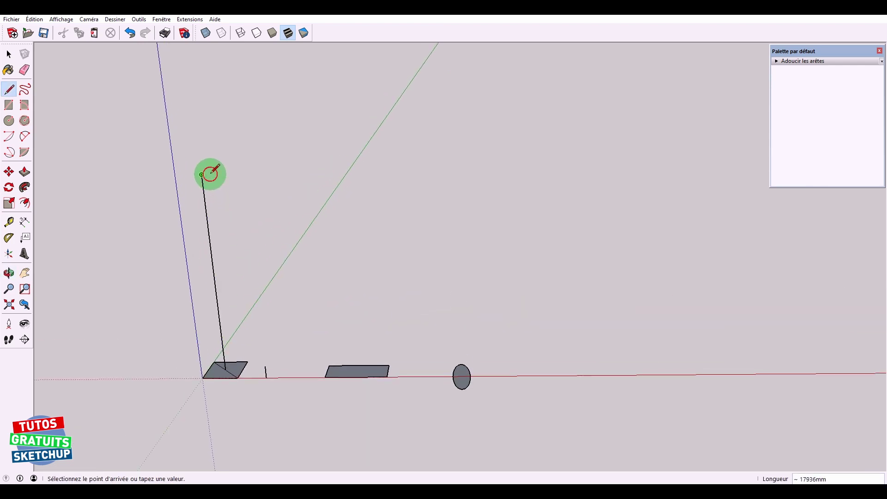
{"action": "key", "text": "space"}
{"action": "scroll", "coordinate": [253, 337], "scroll_direction": "up", "scroll_amount": 2}
{"action": "scroll", "coordinate": [245, 351], "scroll_direction": "up", "scroll_amount": 1}
{"action": "key", "text": "e"}
{"action": "left_click_drag", "start_coordinate": [212, 410], "coordinate": [196, 397]}
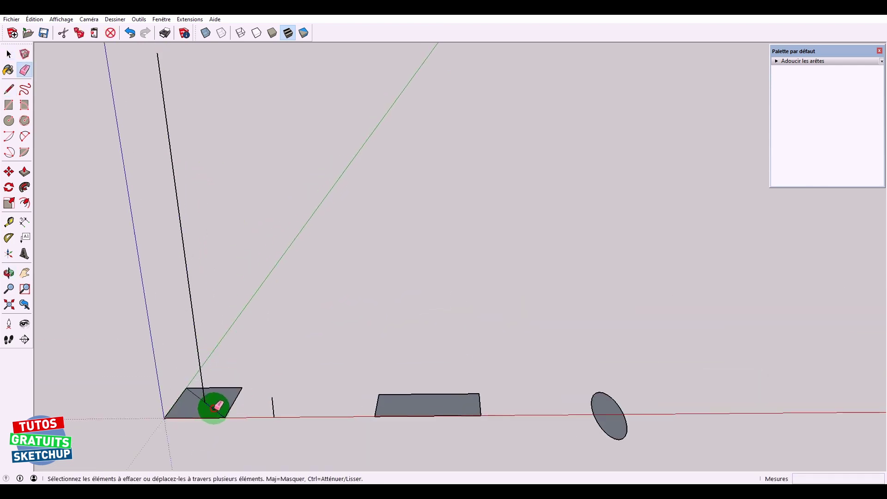
{"action": "key", "text": "space"}
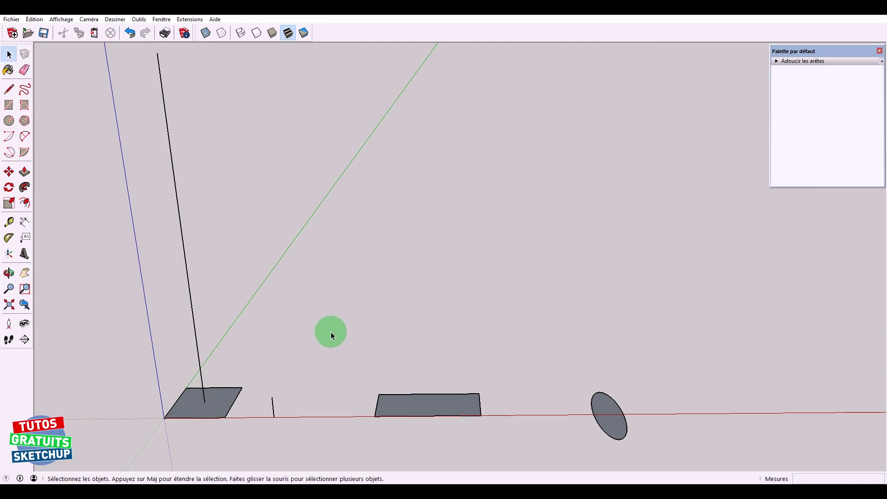
{"action": "scroll", "coordinate": [331, 332], "scroll_direction": "down", "scroll_amount": 1}
Step: Draw a tall vertical line up from the rectangle's centre
{"action": "key", "text": "l"}
{"action": "scroll", "coordinate": [393, 324], "scroll_direction": "up", "scroll_amount": 3}
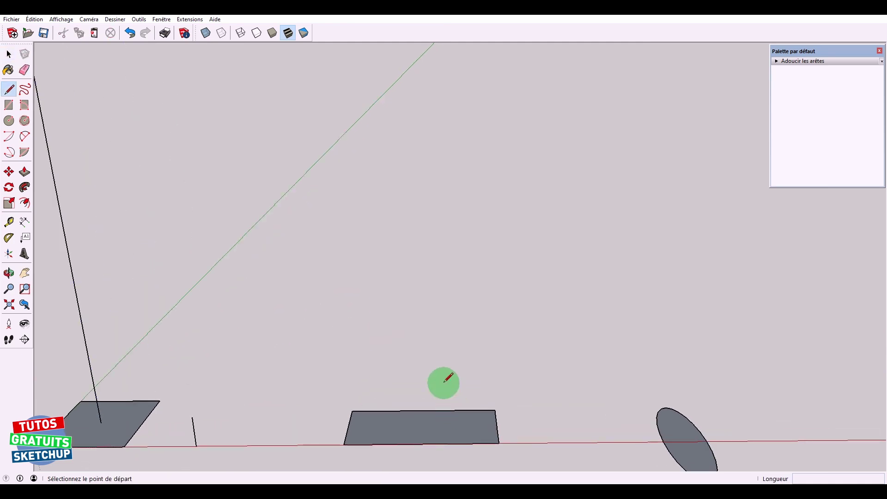
{"action": "mouse_move", "coordinate": [444, 380]}
{"action": "middle_mouse_down"}
{"action": "mouse_move", "coordinate": [459, 266]}
{"action": "mouse_move", "coordinate": [444, 347]}
{"action": "middle_mouse_up"}
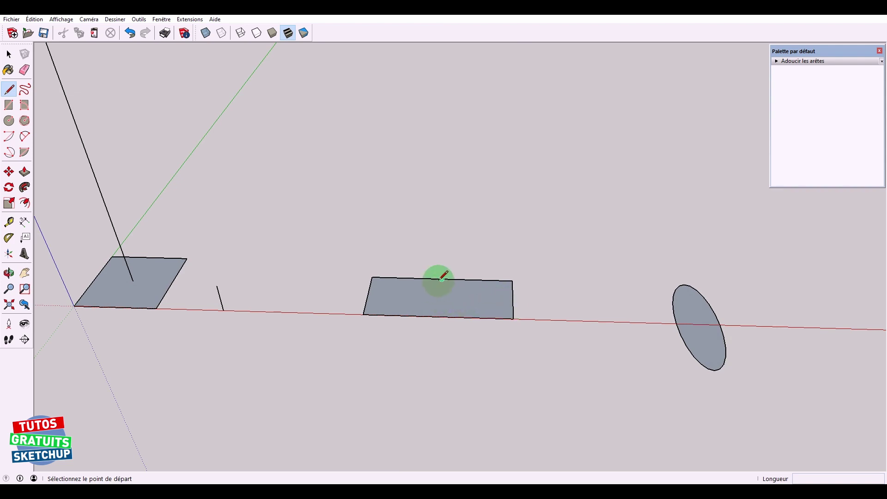
{"action": "left_click", "coordinate": [441, 296]}
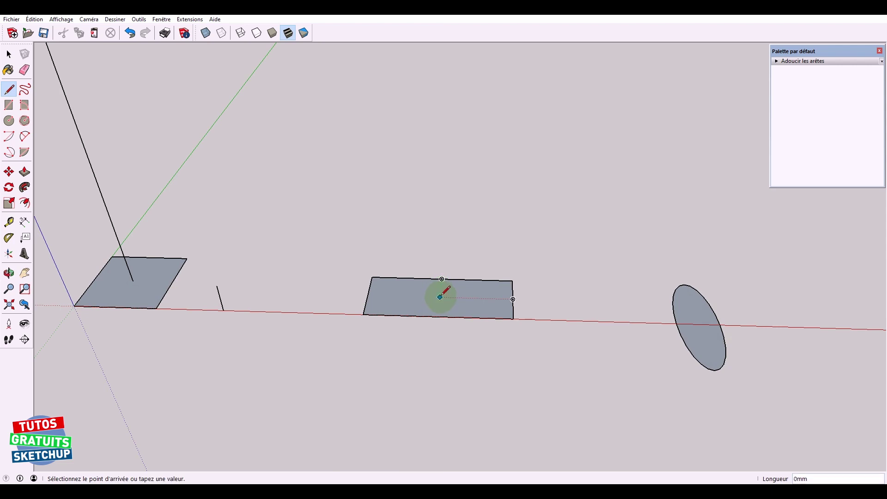
{"action": "scroll", "coordinate": [440, 203], "scroll_direction": "down", "scroll_amount": 1}
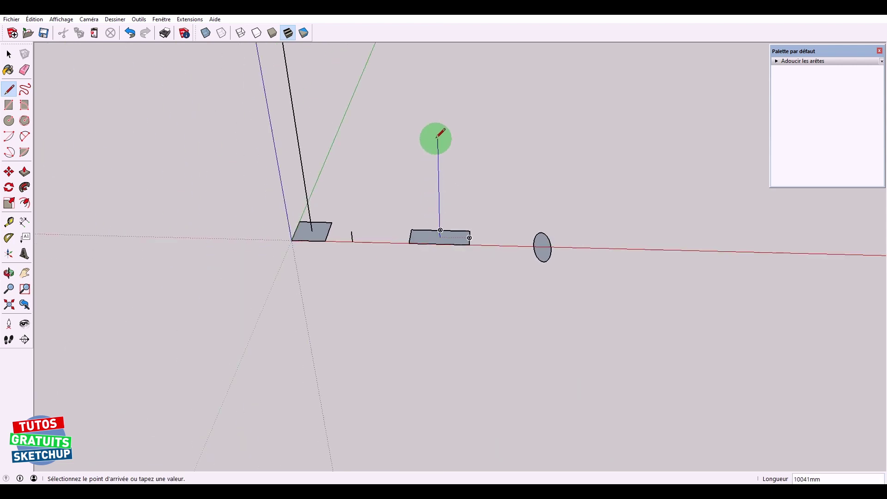
{"action": "middle_click_drag", "start_coordinate": [436, 139], "coordinate": [436, 259], "text": "shift"}
{"action": "left_click", "coordinate": [438, 207]}
{"action": "key", "text": "space"}
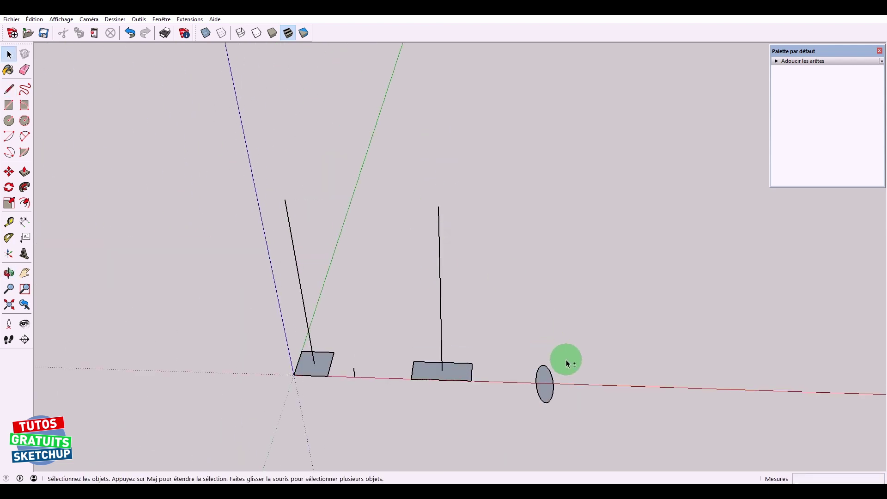
{"action": "middle_click_drag", "start_coordinate": [568, 363], "coordinate": [539, 290], "text": "shift"}
{"action": "scroll", "coordinate": [460, 252], "scroll_direction": "up", "scroll_amount": 3}
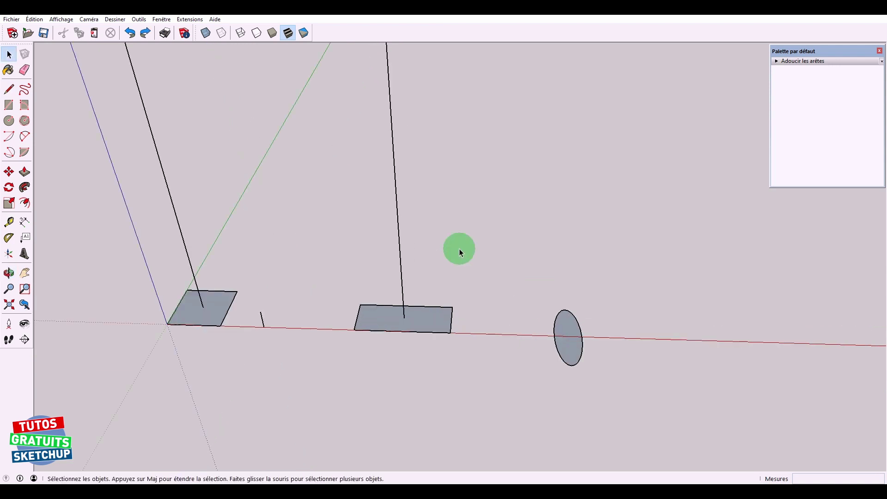
Step: Copy the rectangle's upright line onto the ellipse's centre with Move+Ctrl
{"action": "left_click", "coordinate": [401, 272]}
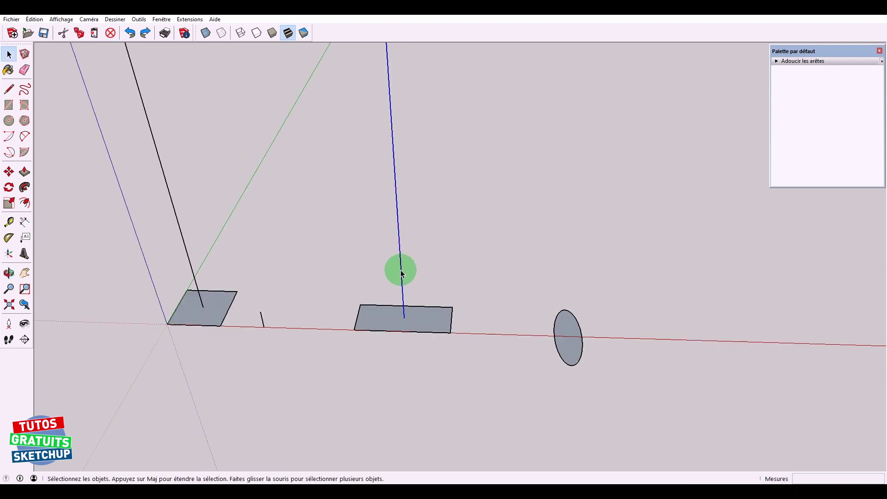
{"action": "key", "text": "m"}
{"action": "left_click", "coordinate": [405, 319]}
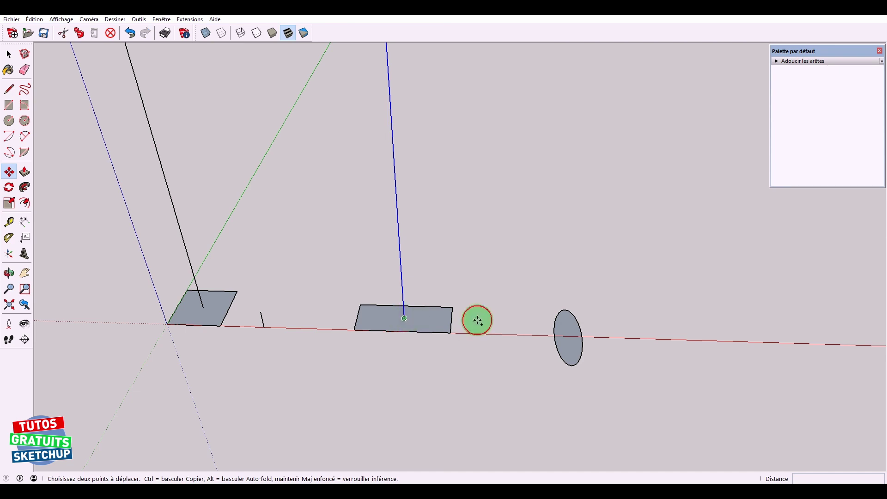
{"action": "key", "text": "ctrl"}
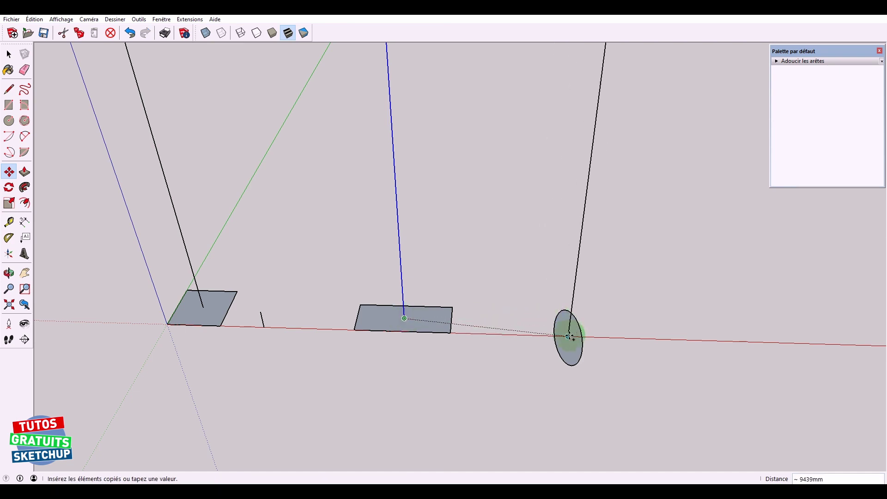
{"action": "left_click", "coordinate": [578, 323]}
{"action": "key", "text": "space"}
{"action": "middle_click_drag", "start_coordinate": [515, 252], "coordinate": [506, 288]}
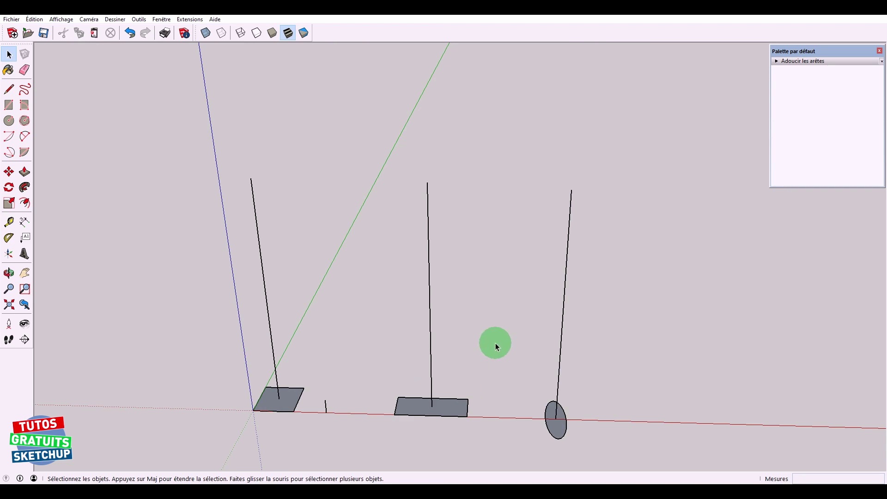
{"action": "scroll", "coordinate": [284, 427], "scroll_direction": "up", "scroll_amount": 1}
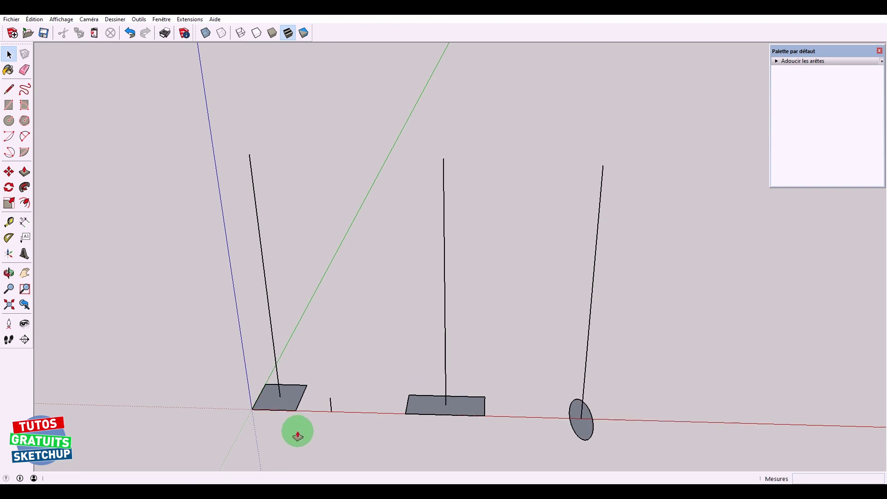
{"action": "key", "text": "p"}
{"action": "scroll", "coordinate": [298, 429], "scroll_direction": "up", "scroll_amount": 1}
Step: Pull the square up into a box and rotate it 15°
{"action": "left_click", "coordinate": [289, 403]}
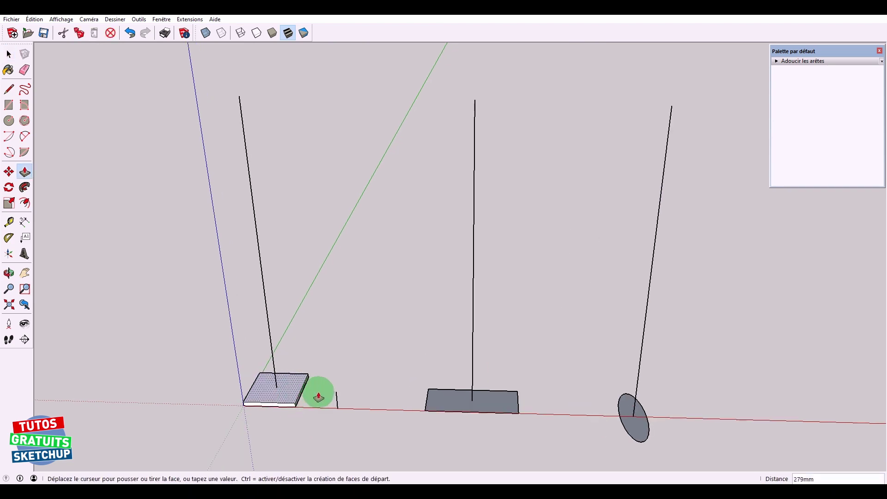
{"action": "left_click", "coordinate": [337, 396]}
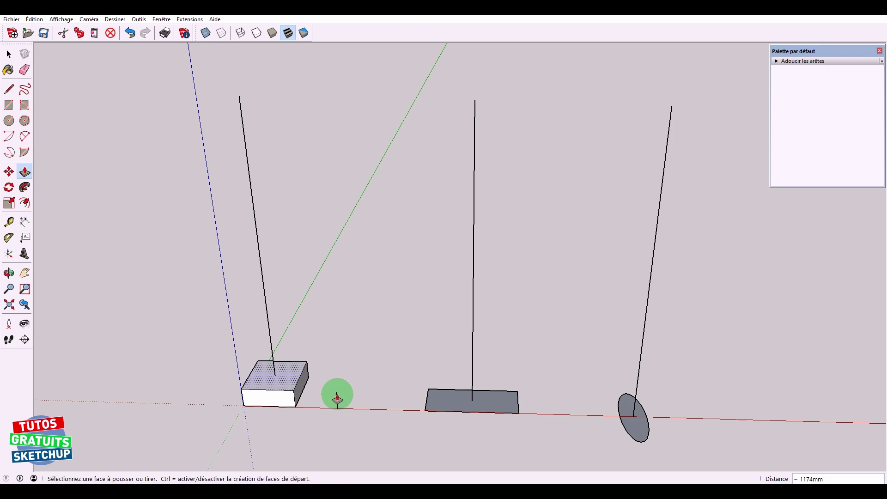
{"action": "key", "text": "space"}
{"action": "left_click", "coordinate": [9, 187]}
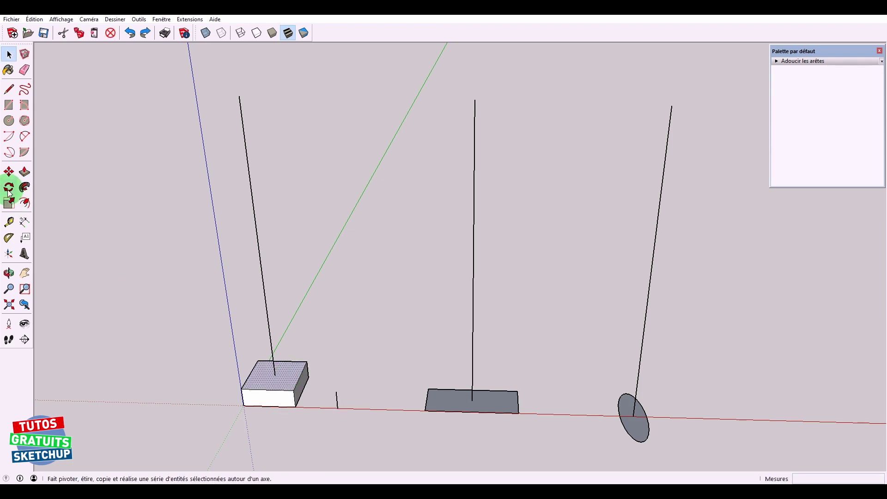
{"action": "left_click", "coordinate": [275, 374]}
{"action": "left_click", "coordinate": [303, 362]}
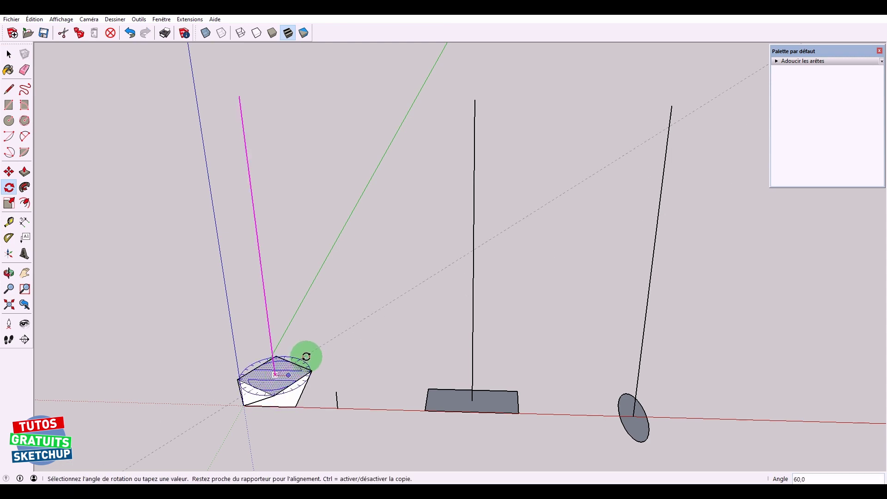
{"action": "left_click", "coordinate": [307, 357]}
{"action": "type", "text": "15"}
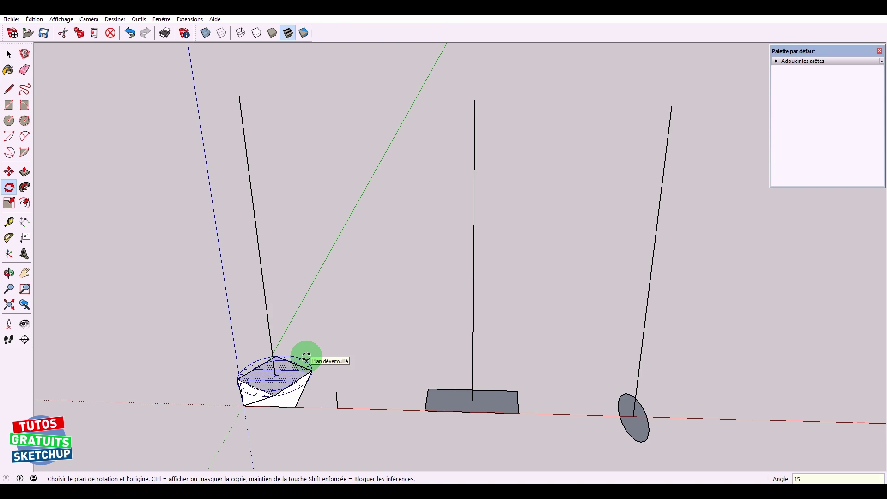
{"action": "key", "text": "Return"}
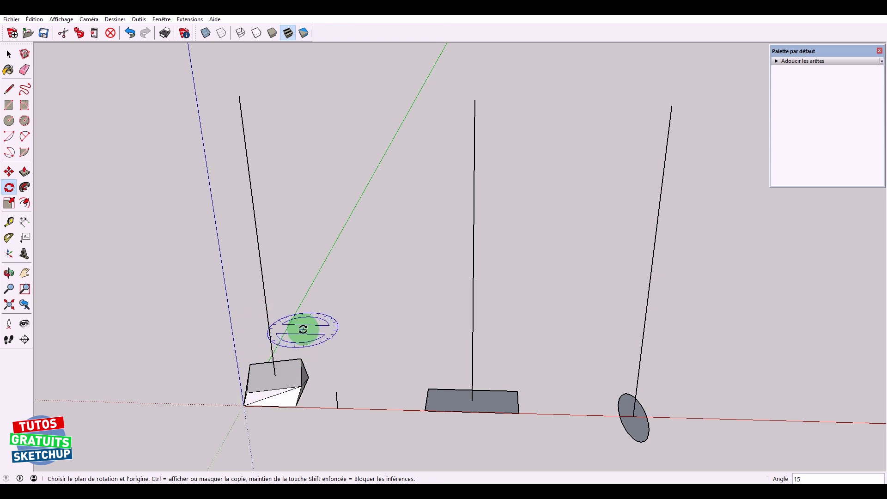
Step: After undoing a first push attempt, raise another layer on the left block
{"action": "key", "text": "p"}
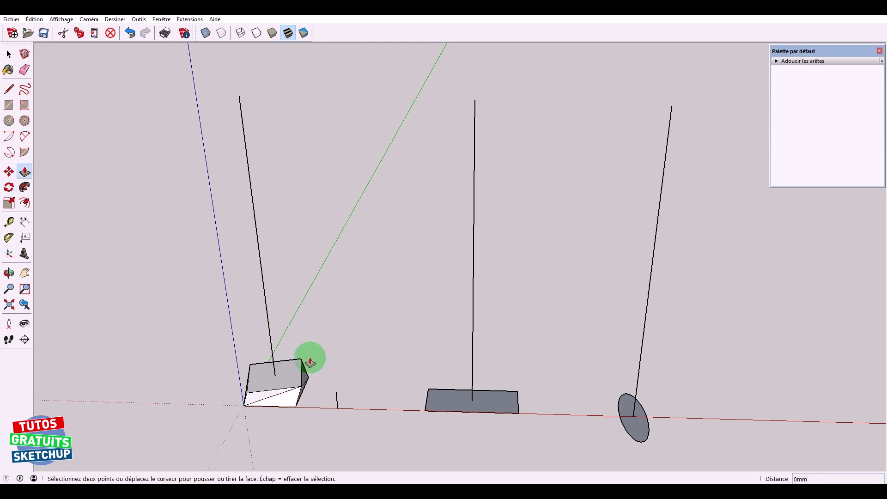
{"action": "left_click", "coordinate": [287, 380]}
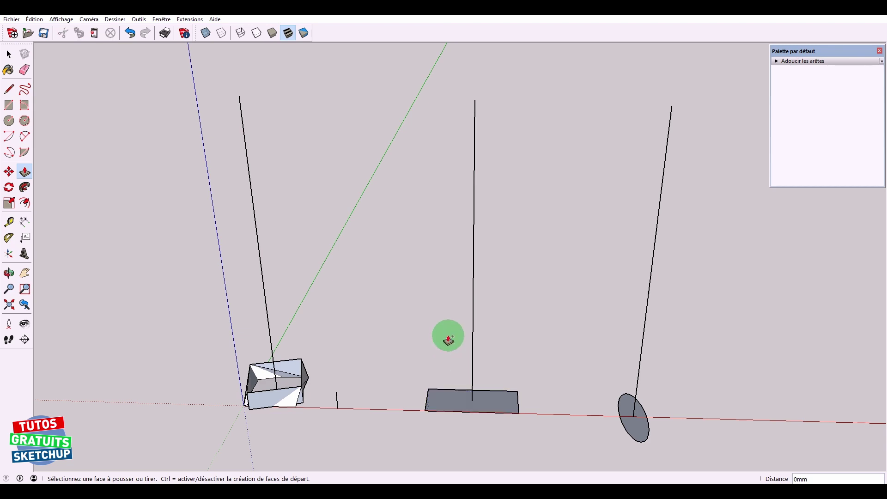
{"action": "key", "text": "ctrl+z"}
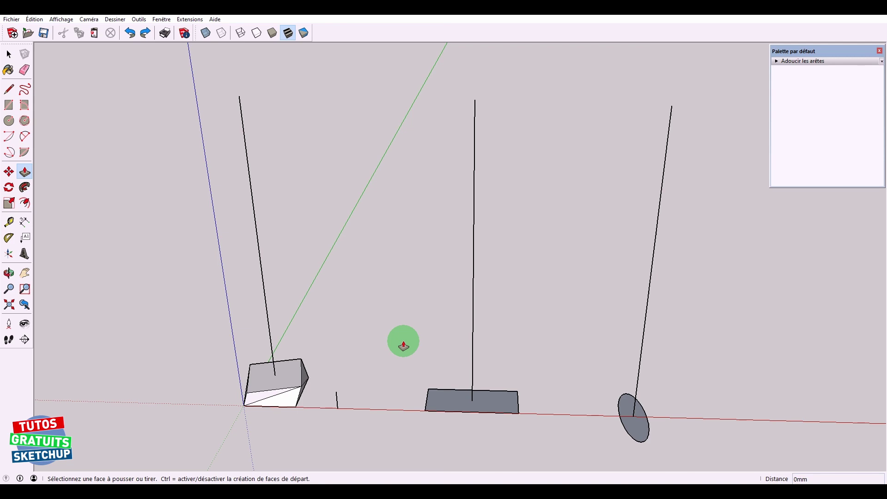
{"action": "key", "text": "space"}
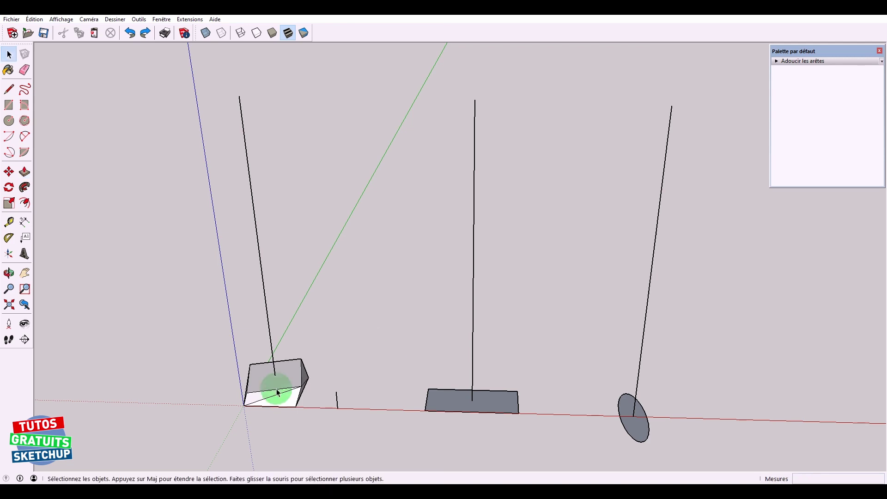
{"action": "left_click", "coordinate": [266, 384]}
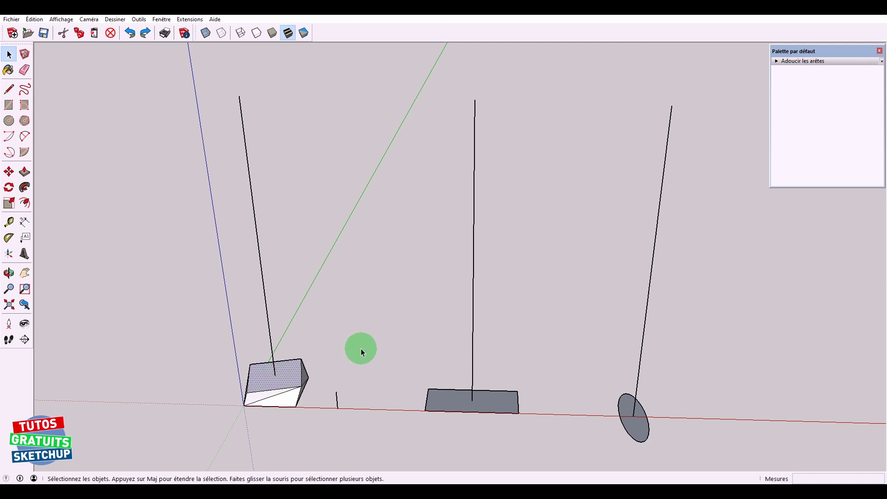
{"action": "key", "text": "p"}
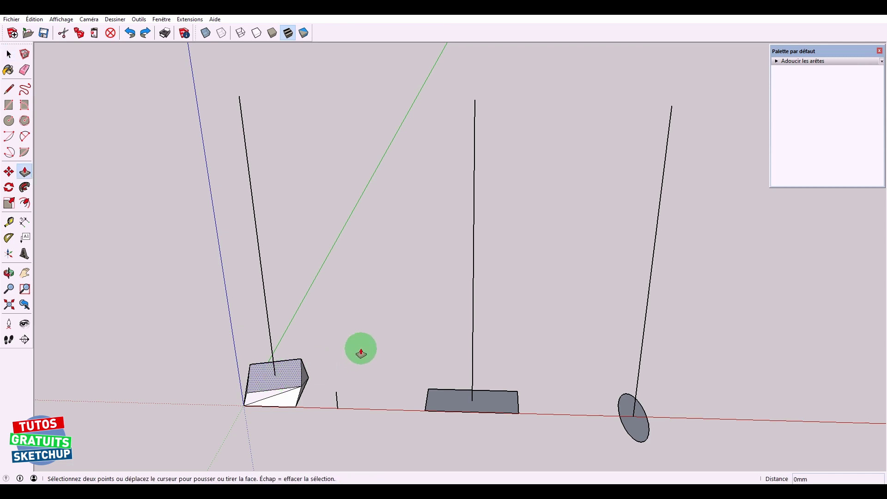
{"action": "left_click", "coordinate": [338, 410]}
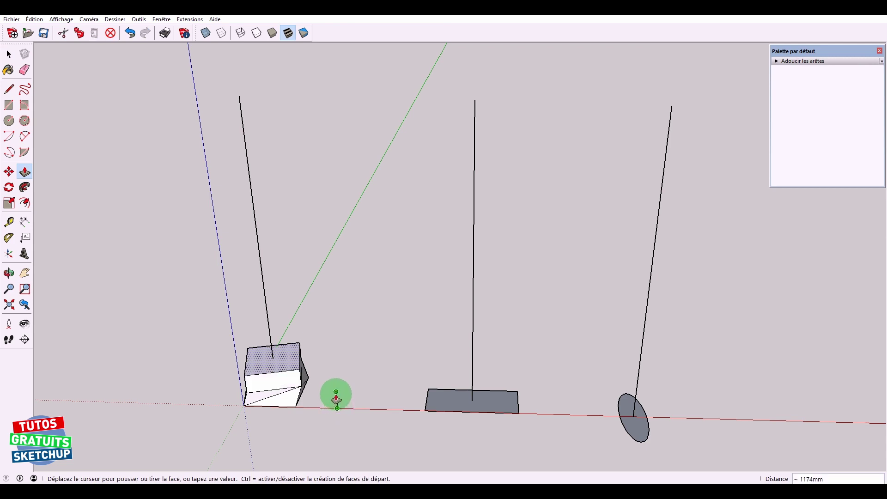
{"action": "left_click", "coordinate": [335, 398]}
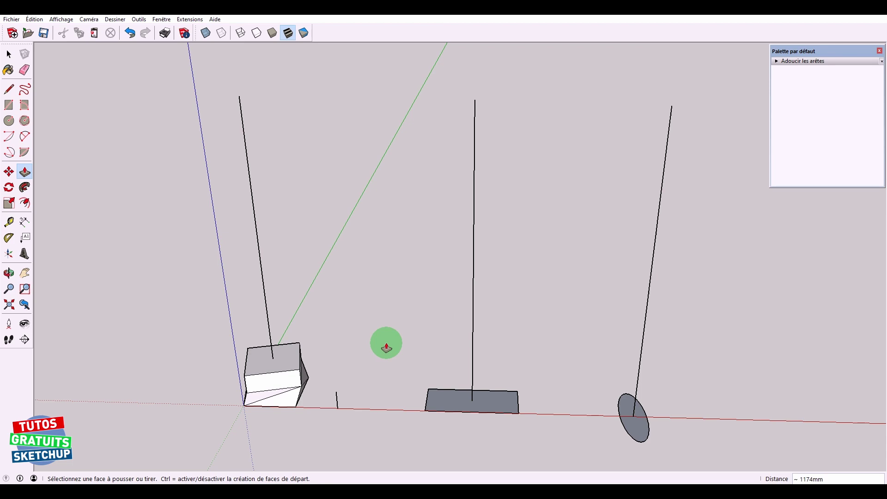
Step: Reverse the rectangle face and push/pull it up into a block
{"action": "right_click", "coordinate": [445, 401]}
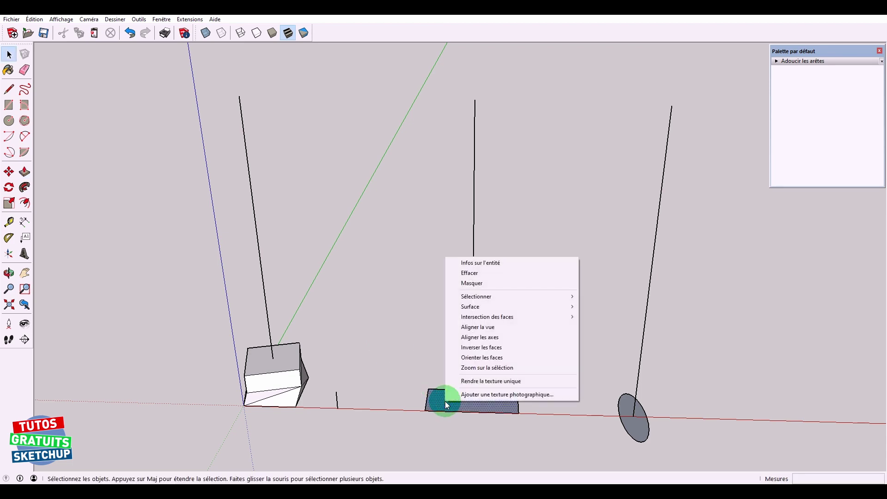
{"action": "left_click", "coordinate": [481, 348]}
{"action": "left_click", "coordinate": [385, 381]}
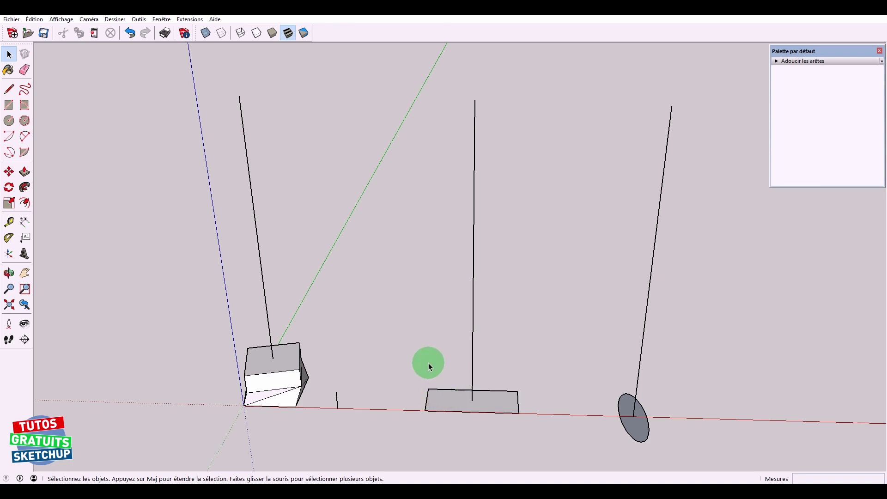
{"action": "middle_click_drag", "start_coordinate": [429, 367], "coordinate": [422, 451]}
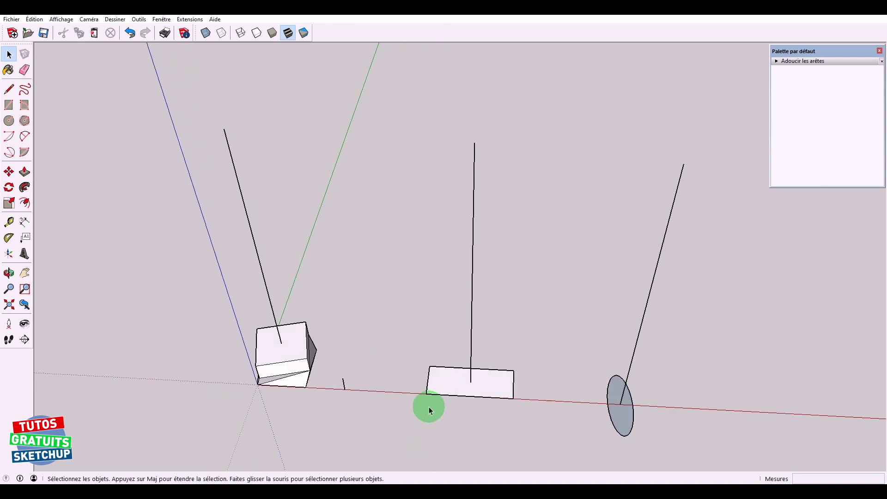
{"action": "mouse_move", "coordinate": [426, 406]}
{"action": "middle_mouse_down"}
{"action": "mouse_move", "coordinate": [388, 386]}
{"action": "mouse_move", "coordinate": [452, 390]}
{"action": "middle_mouse_up"}
{"action": "key", "text": "p"}
{"action": "left_click", "coordinate": [463, 396]}
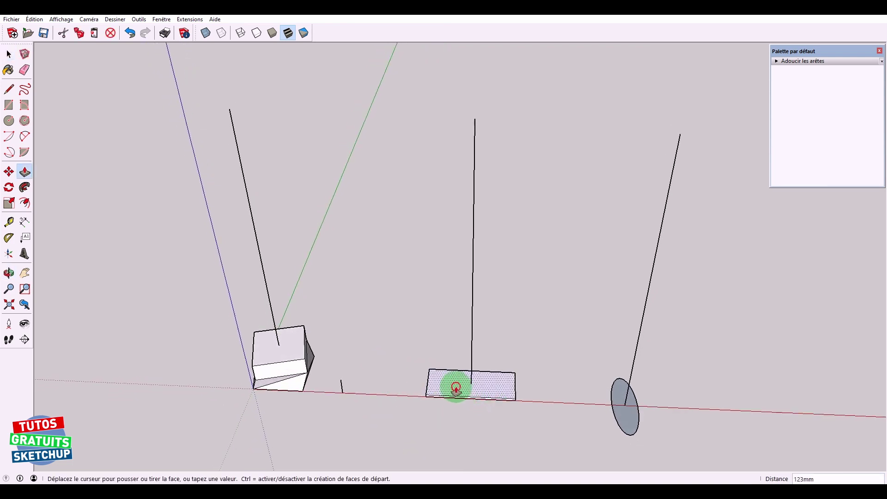
{"action": "left_click", "coordinate": [341, 383]}
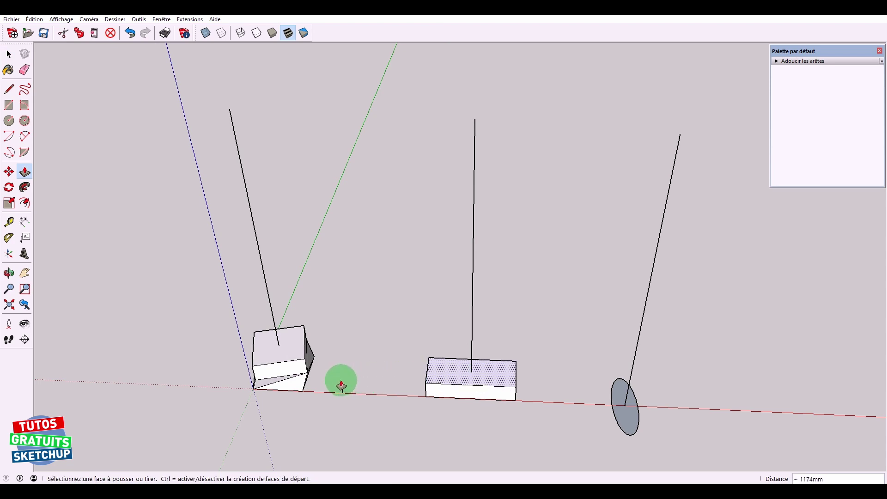
{"action": "key", "text": "space"}
Step: Rotate the middle block's top face 15° and pull it up into a second layer
{"action": "left_click", "coordinate": [451, 377]}
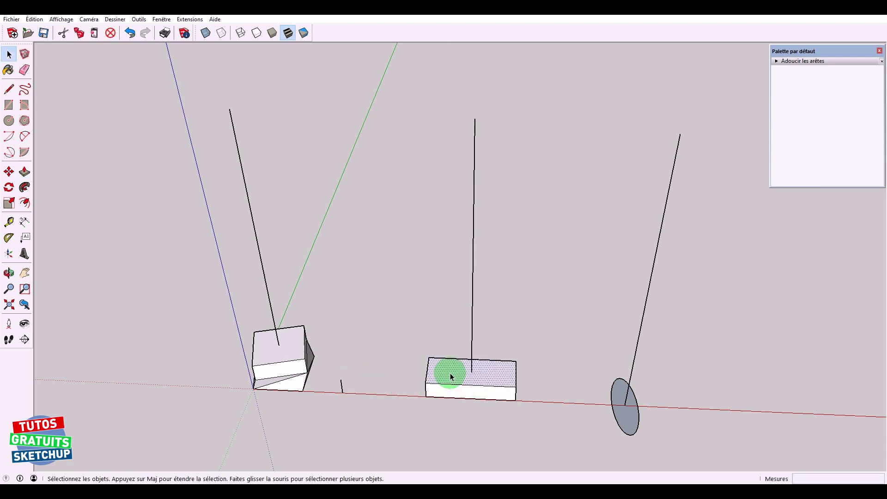
{"action": "key", "text": "q"}
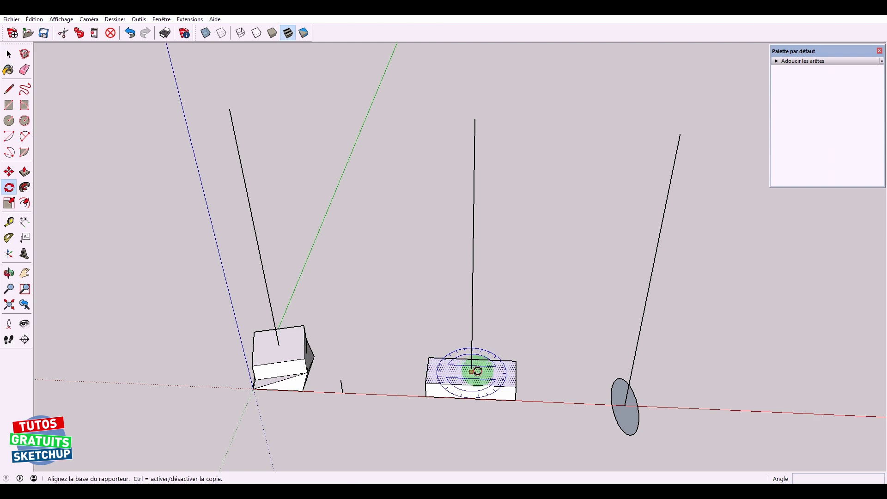
{"action": "left_click", "coordinate": [474, 371]}
{"action": "left_click", "coordinate": [504, 372]}
{"action": "left_click", "coordinate": [493, 365]}
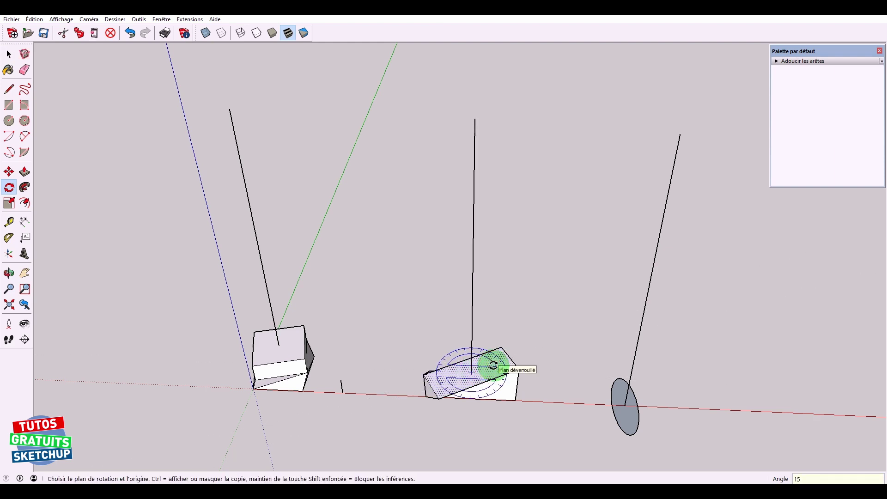
{"action": "key", "text": "Return"}
{"action": "key", "text": "space"}
{"action": "key", "text": "p"}
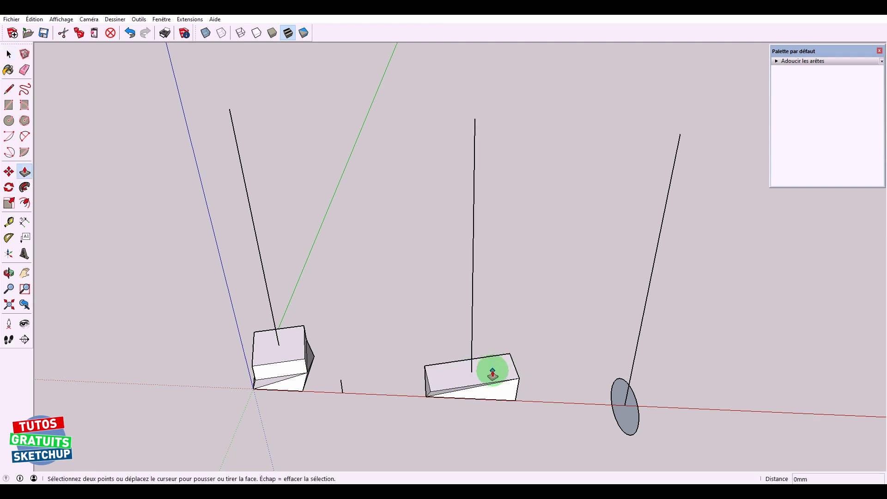
{"action": "left_click", "coordinate": [493, 374]}
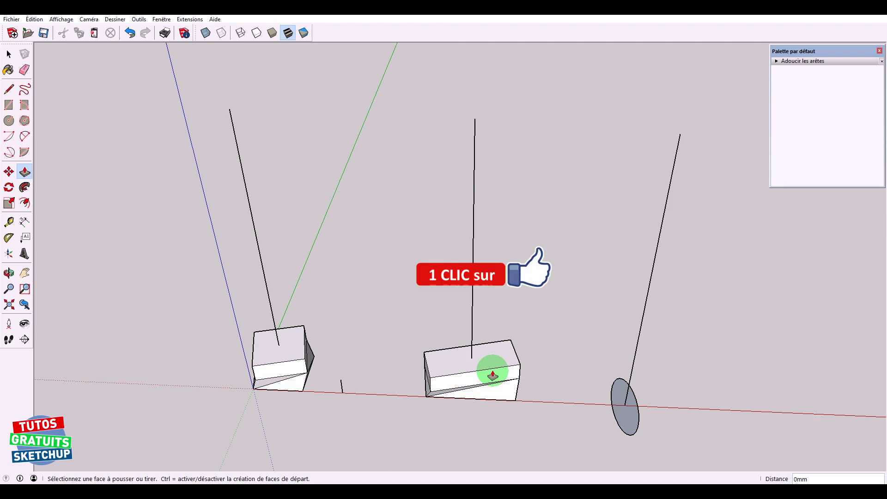
{"action": "key", "text": "space"}
Step: Reverse the ellipse face and extrude it into a solid
{"action": "right_click", "coordinate": [620, 418]}
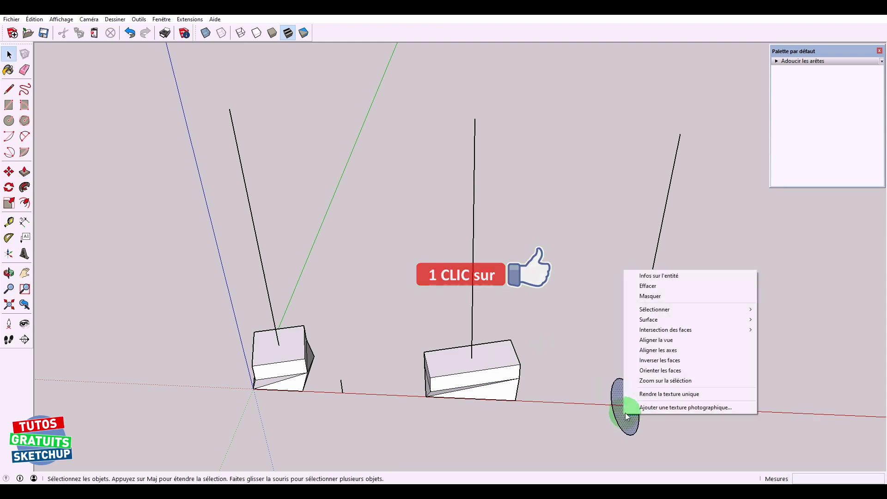
{"action": "left_click", "coordinate": [652, 361]}
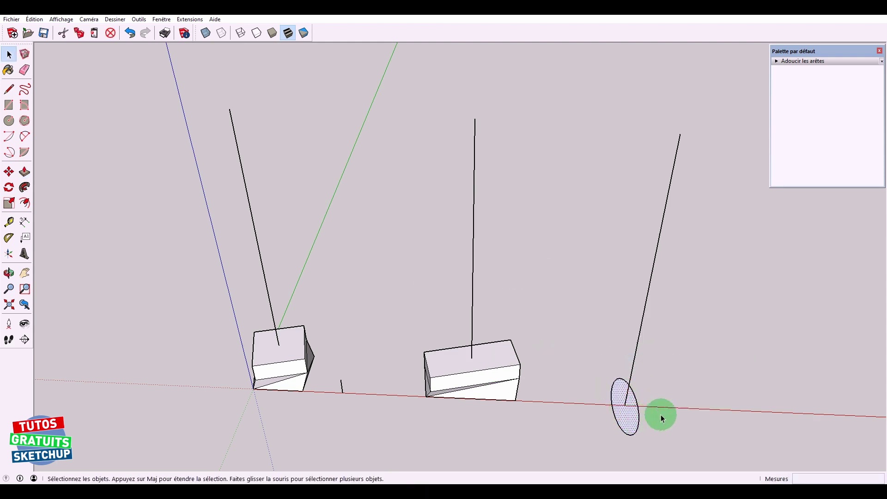
{"action": "key", "text": "p"}
{"action": "left_click", "coordinate": [632, 423]}
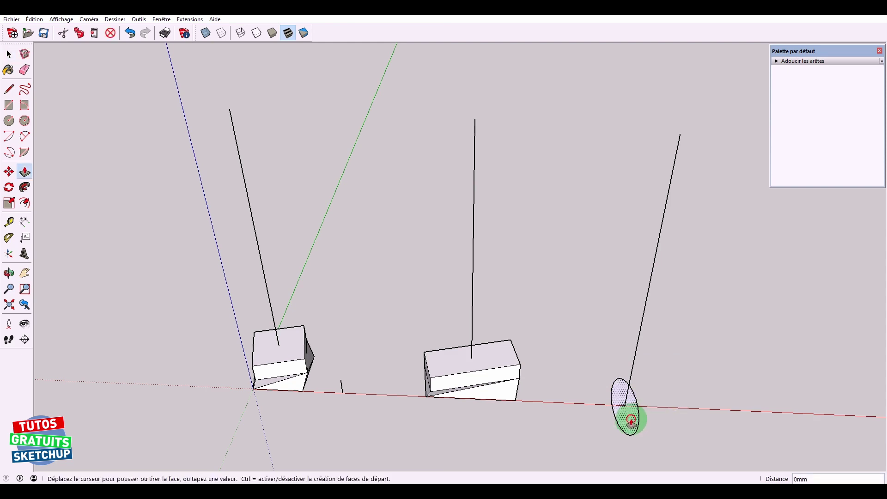
{"action": "left_click", "coordinate": [631, 417]}
{"action": "key", "text": "space"}
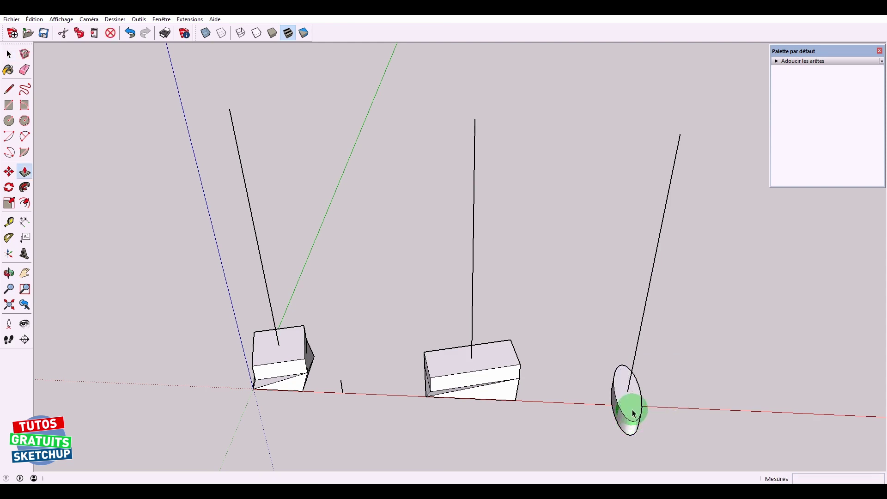
Step: Twist the ellipse solid's top face, entering rotation angles 30 then 5
{"action": "left_click", "coordinate": [631, 407]}
{"action": "key", "text": "q"}
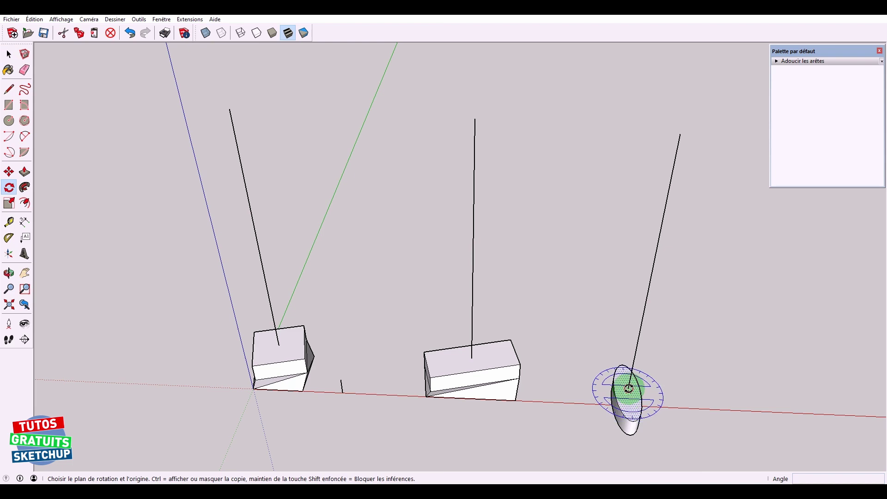
{"action": "left_click", "coordinate": [626, 396]}
{"action": "type", "text": "30"}
{"action": "key", "text": "Return"}
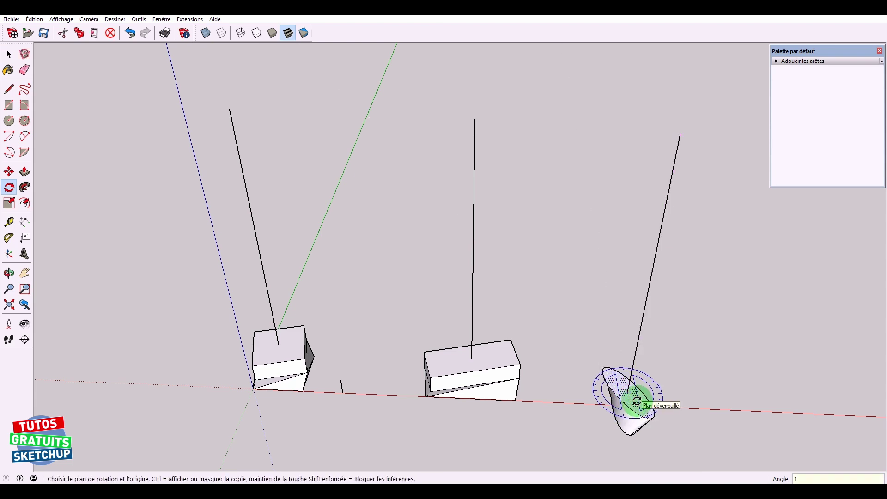
{"action": "type", "text": "5"}
{"action": "key", "text": "Return"}
{"action": "key", "text": "space"}
{"action": "key", "text": "p"}
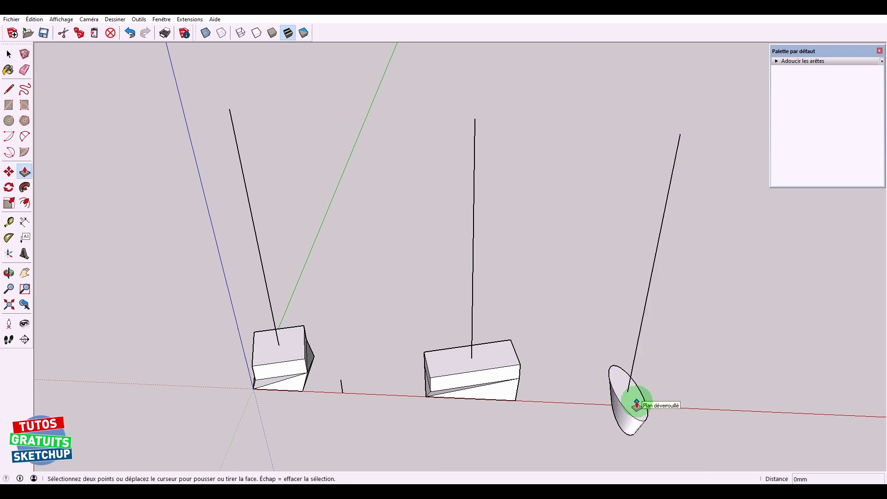
{"action": "key", "text": "space"}
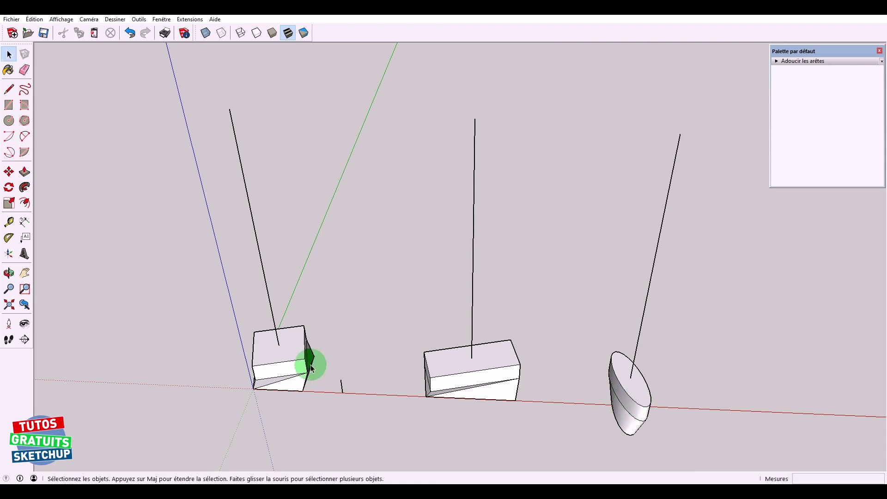
Step: Twist the left block's top face around its centre
{"action": "left_click", "coordinate": [281, 358]}
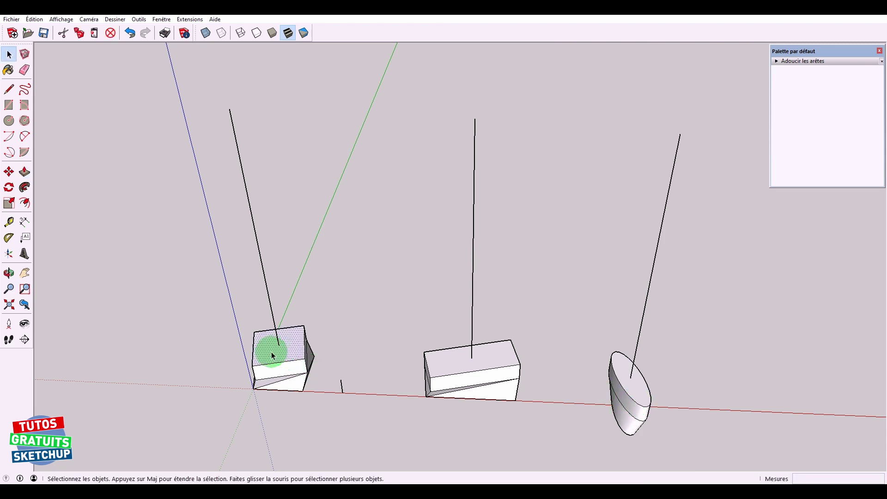
{"action": "key", "text": "q"}
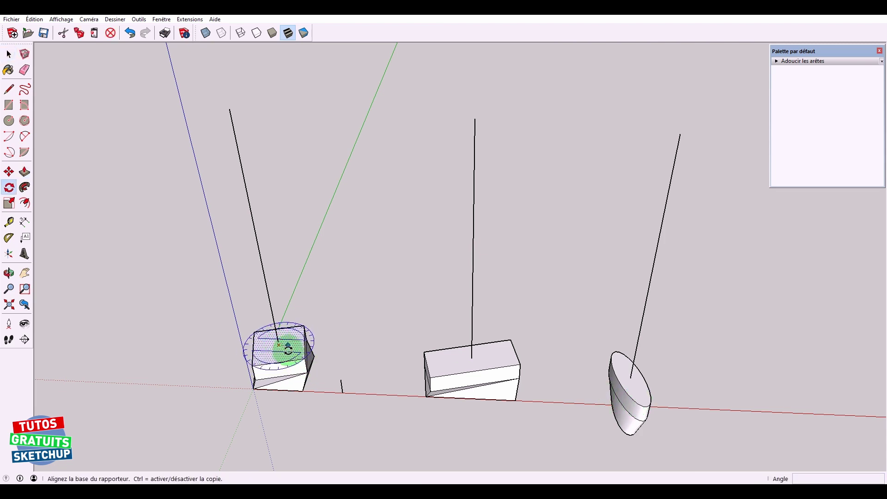
{"action": "left_click", "coordinate": [287, 348]}
{"action": "left_click", "coordinate": [305, 331]}
{"action": "type", "text": "15"}
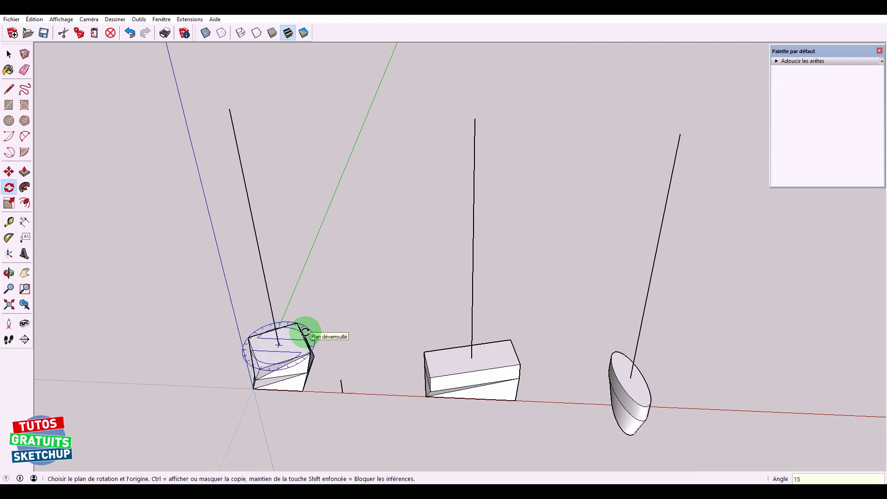
{"action": "key", "text": "space"}
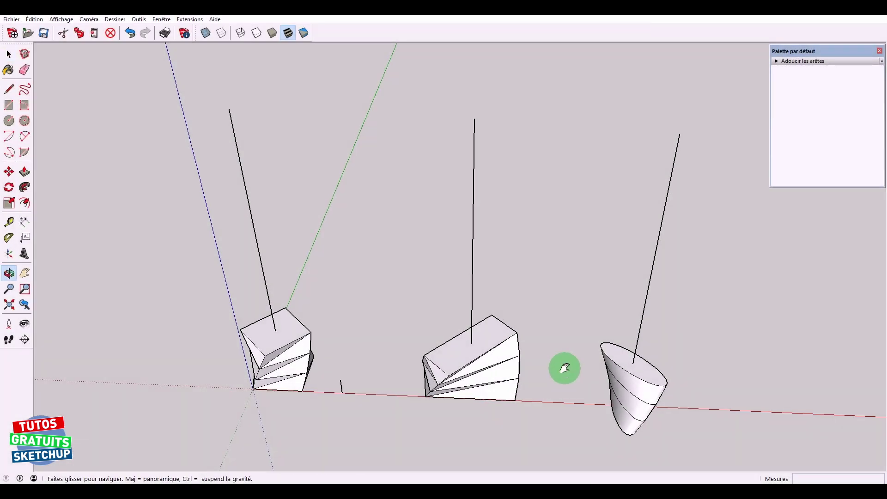
Step: Orbit around the three twisted shapes to view them side-on, from above and below
{"action": "mouse_move", "coordinate": [565, 368]}
{"action": "left_mouse_down"}
{"action": "mouse_move", "coordinate": [541, 351]}
{"action": "mouse_move", "coordinate": [539, 267]}
{"action": "mouse_move", "coordinate": [562, 212]}
{"action": "mouse_move", "coordinate": [411, 314]}
{"action": "left_mouse_up"}
{"action": "key", "text": "space"}
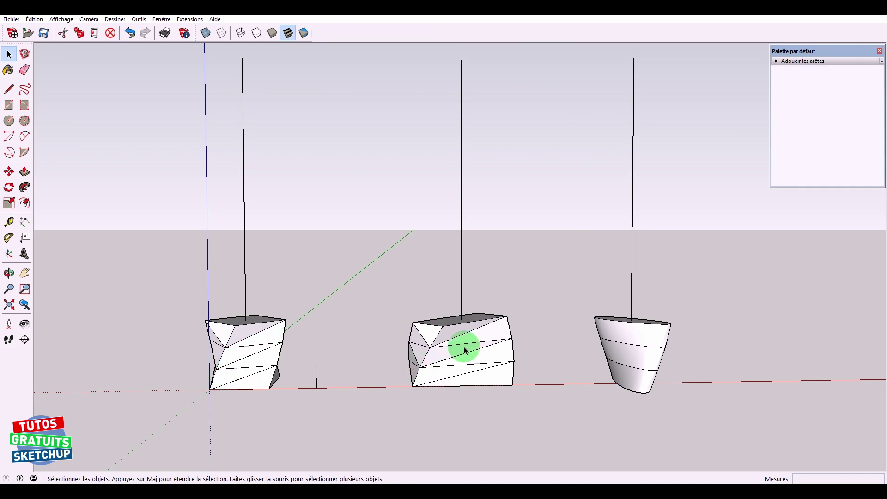
{"action": "middle_click_drag", "start_coordinate": [343, 297], "coordinate": [323, 376]}
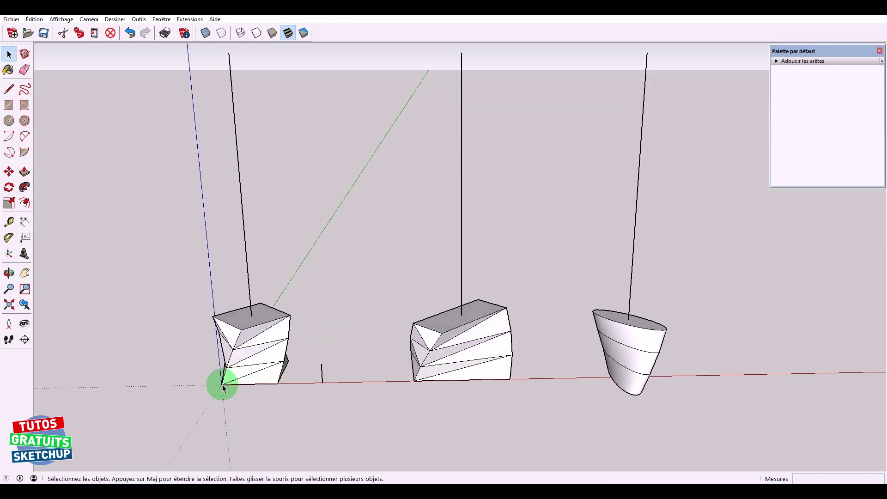
{"action": "mouse_move", "coordinate": [326, 291]}
{"action": "middle_mouse_down"}
{"action": "mouse_move", "coordinate": [323, 404]}
{"action": "mouse_move", "coordinate": [351, 375]}
{"action": "mouse_move", "coordinate": [365, 390]}
{"action": "mouse_move", "coordinate": [401, 327]}
{"action": "middle_mouse_up"}
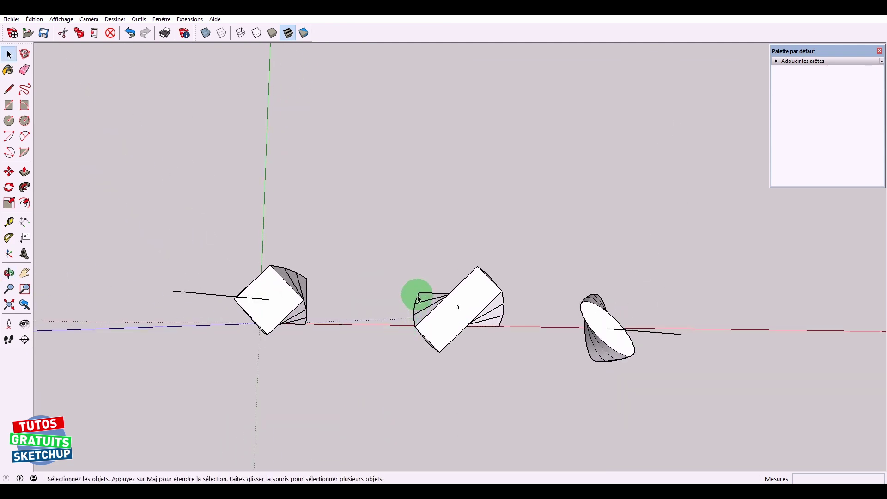
{"action": "mouse_move", "coordinate": [365, 408]}
{"action": "middle_mouse_down"}
{"action": "mouse_move", "coordinate": [373, 229]}
{"action": "mouse_move", "coordinate": [388, 372]}
{"action": "mouse_move", "coordinate": [380, 333]}
{"action": "middle_mouse_up"}
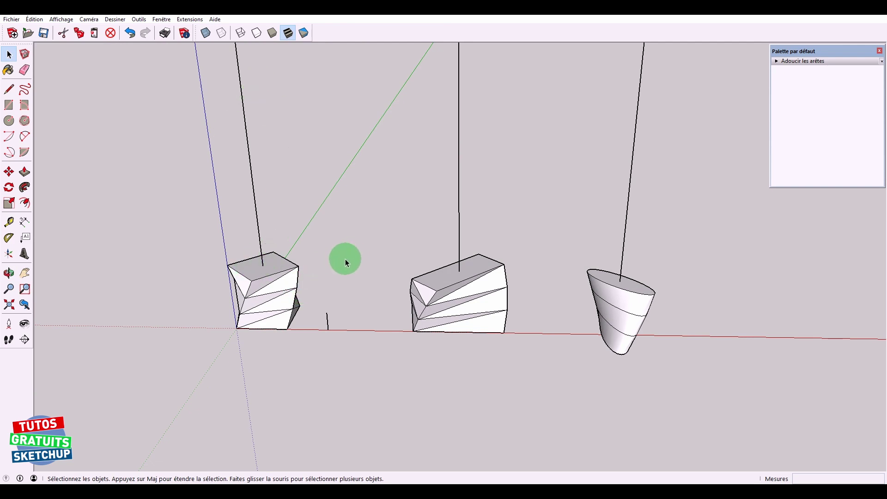
{"action": "middle_click_drag", "start_coordinate": [345, 262], "coordinate": [353, 286], "text": "shift"}
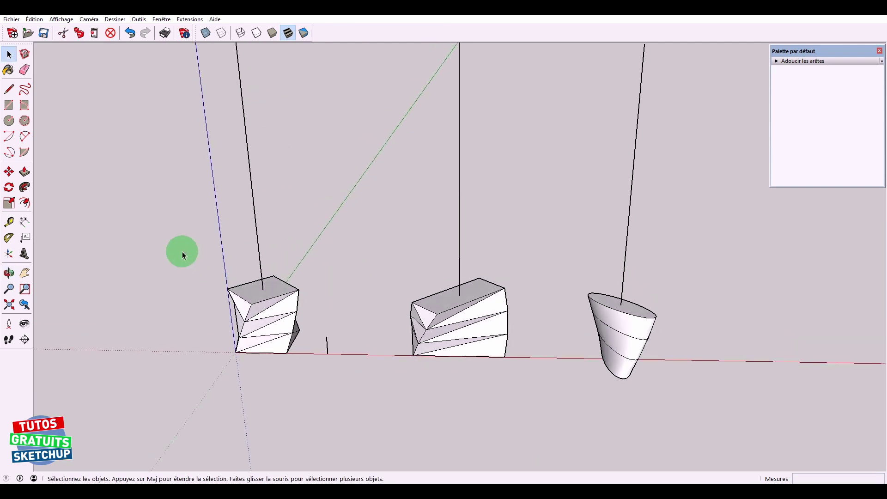
Step: Window-select the two boxes and the cone and Move-copy them straight upward
{"action": "left_click_drag", "start_coordinate": [170, 230], "coordinate": [686, 417]}
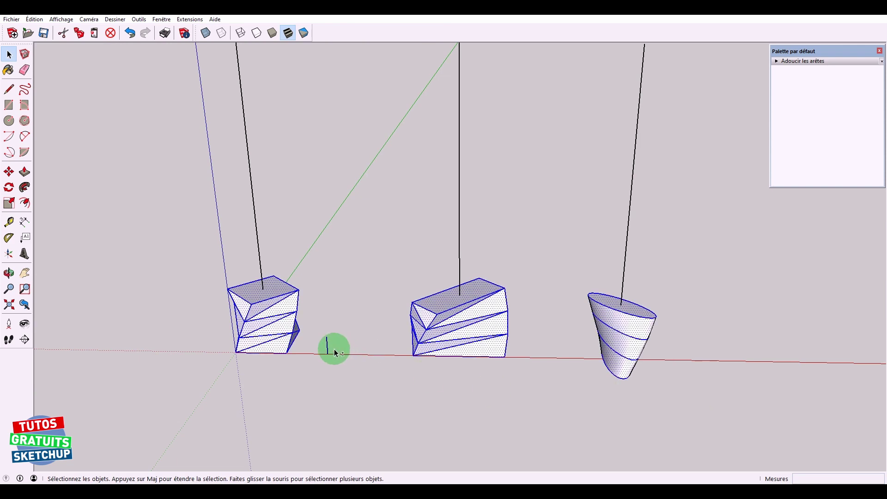
{"action": "key", "text": "m"}
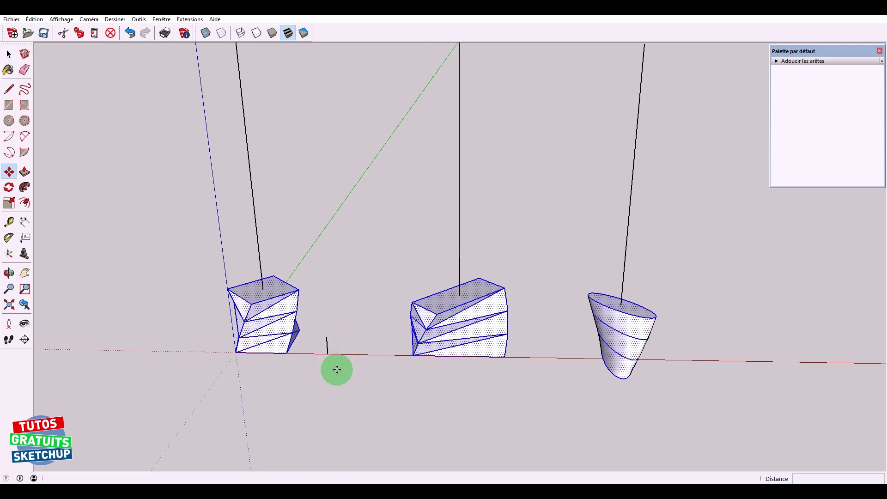
{"action": "left_click", "coordinate": [297, 289]}
{"action": "key", "text": "ctrl"}
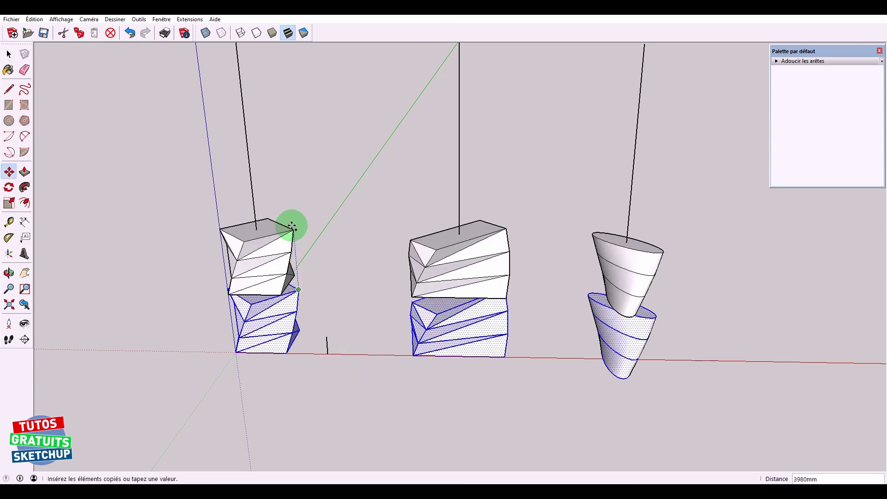
{"action": "left_click", "coordinate": [290, 194]}
{"action": "key", "text": "space"}
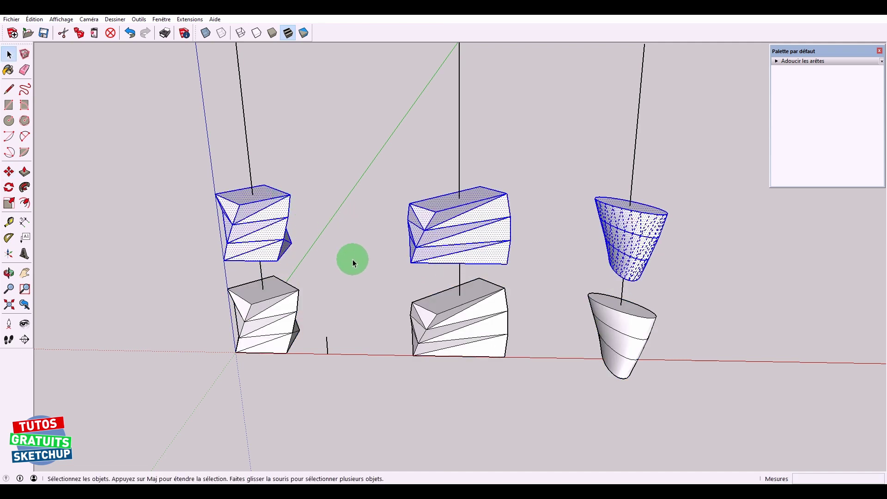
Step: Inspect the stacked copies from the front view and from above and below
{"action": "left_click", "coordinate": [353, 259]}
{"action": "mouse_move", "coordinate": [356, 276]}
{"action": "middle_mouse_down"}
{"action": "mouse_move", "coordinate": [367, 303]}
{"action": "mouse_move", "coordinate": [365, 224]}
{"action": "mouse_move", "coordinate": [347, 356]}
{"action": "middle_mouse_up"}
{"action": "left_click", "coordinate": [275, 331]}
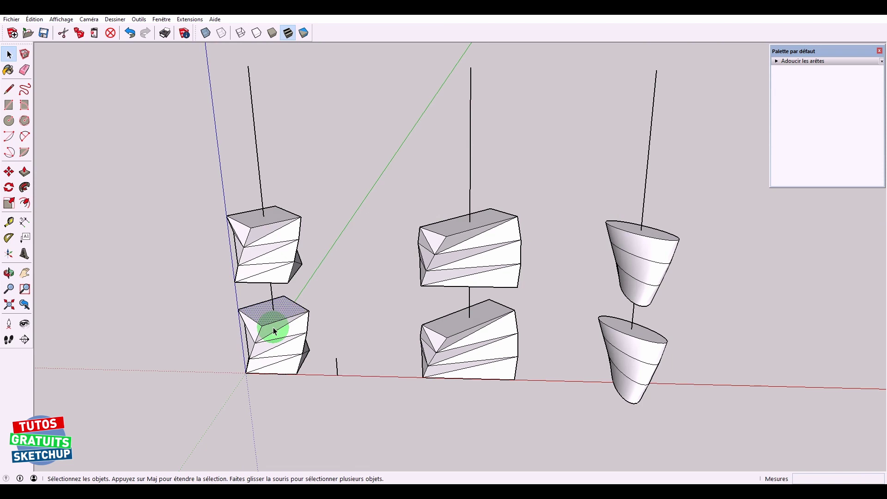
{"action": "mouse_move", "coordinate": [279, 303]}
{"action": "middle_mouse_down"}
{"action": "mouse_move", "coordinate": [317, 274]}
{"action": "mouse_move", "coordinate": [305, 254]}
{"action": "middle_mouse_up"}
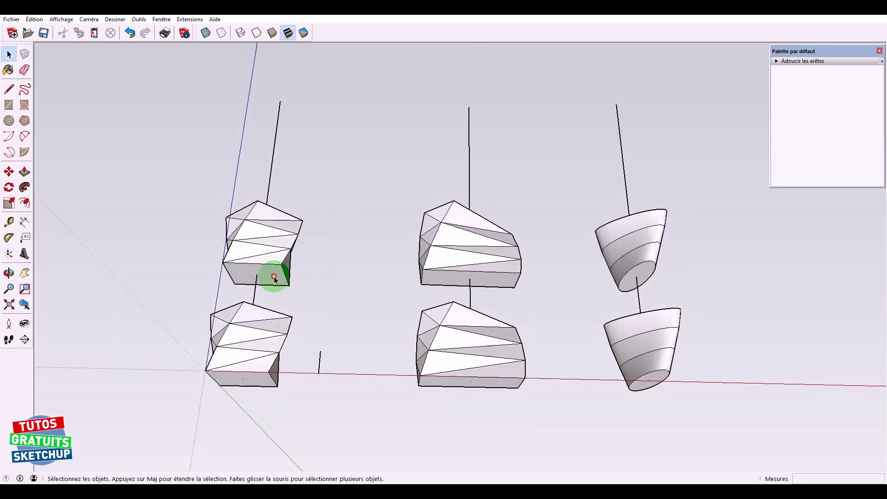
{"action": "key", "text": "F3"}
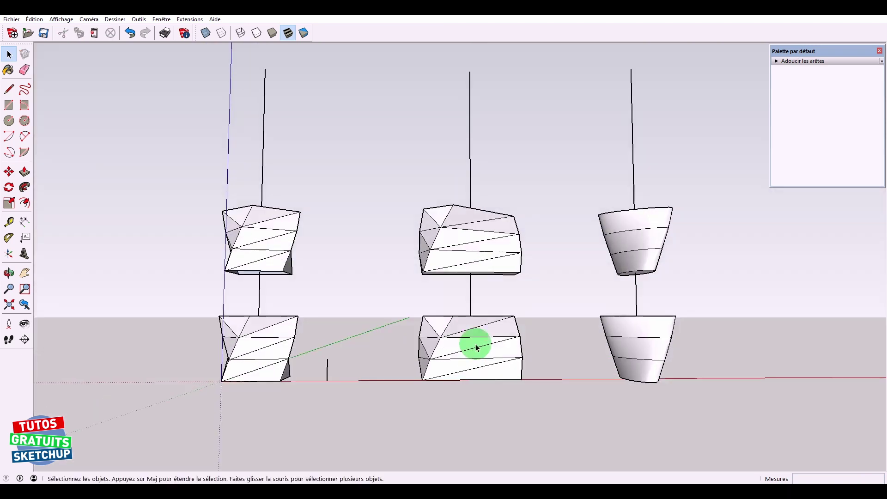
{"action": "middle_click_drag", "start_coordinate": [477, 347], "coordinate": [469, 366]}
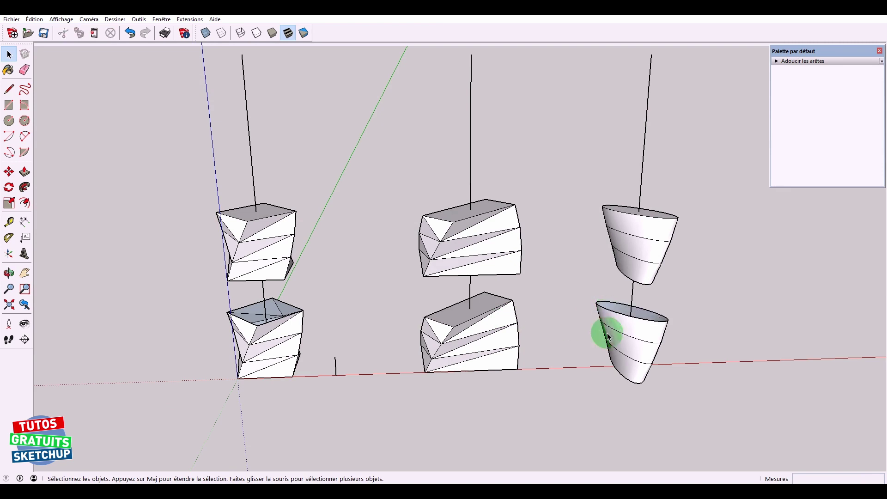
{"action": "mouse_move", "coordinate": [607, 336]}
{"action": "middle_mouse_down"}
{"action": "mouse_move", "coordinate": [617, 170]}
{"action": "mouse_move", "coordinate": [625, 320]}
{"action": "middle_mouse_up"}
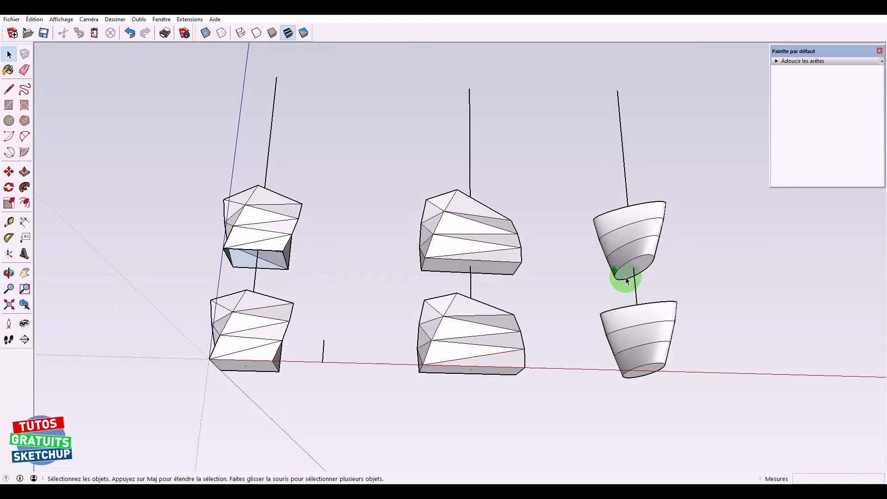
{"action": "mouse_move", "coordinate": [394, 251]}
{"action": "middle_mouse_down"}
{"action": "mouse_move", "coordinate": [376, 287]}
{"action": "mouse_move", "coordinate": [374, 400]}
{"action": "middle_mouse_up"}
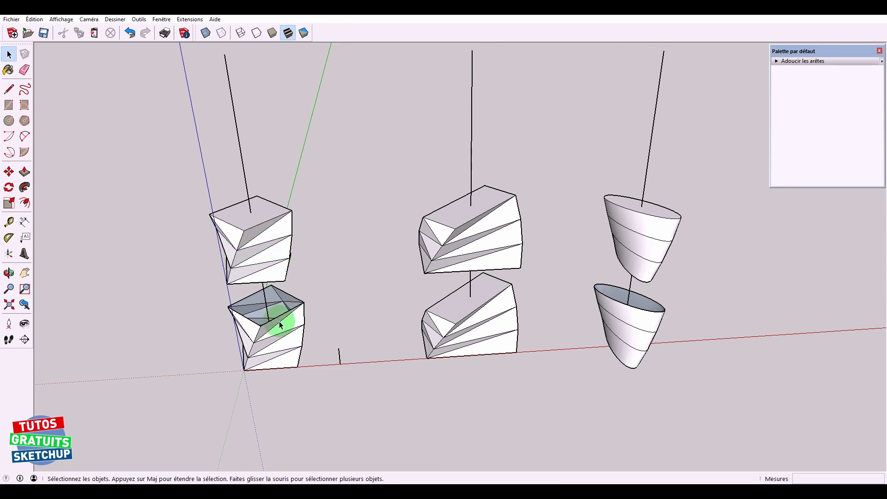
Step: Rotate the upper-left box 45 degrees about its vertical axis
{"action": "triple_click", "coordinate": [282, 234]}
{"action": "key", "text": "q"}
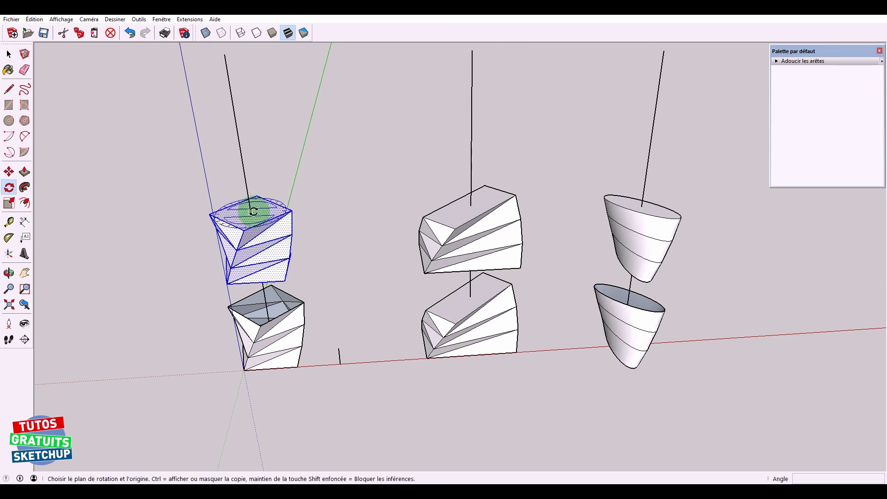
{"action": "left_click", "coordinate": [253, 212]}
{"action": "left_click", "coordinate": [277, 203]}
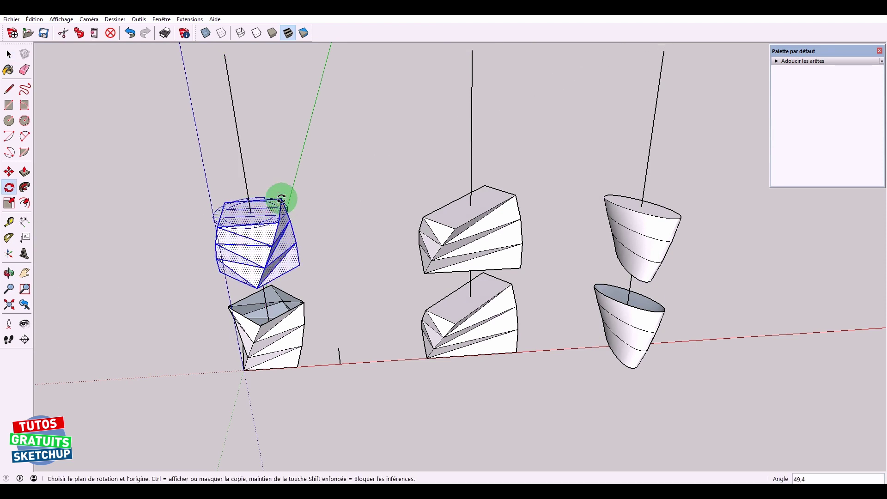
{"action": "type", "text": "45"}
{"action": "key", "text": "Return"}
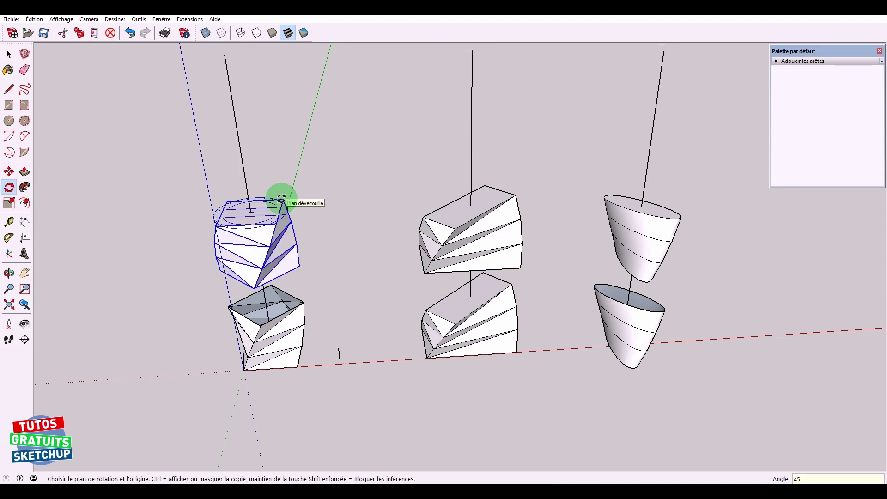
{"action": "key", "text": "space"}
Step: Rotate the upper middle box to a new angle about its vertical axis
{"action": "left_click", "coordinate": [450, 218]}
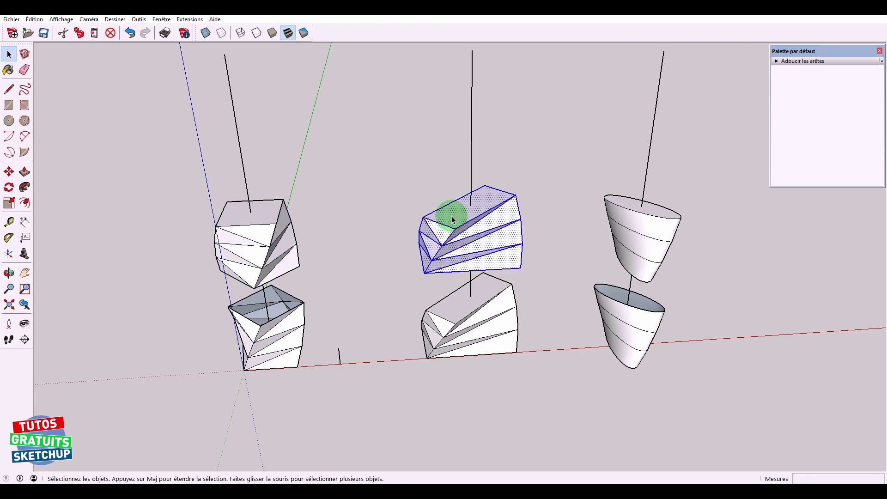
{"action": "key", "text": "q"}
{"action": "left_click", "coordinate": [456, 209]}
{"action": "left_click", "coordinate": [595, 200]}
{"action": "key", "text": "space"}
{"action": "left_click", "coordinate": [568, 177]}
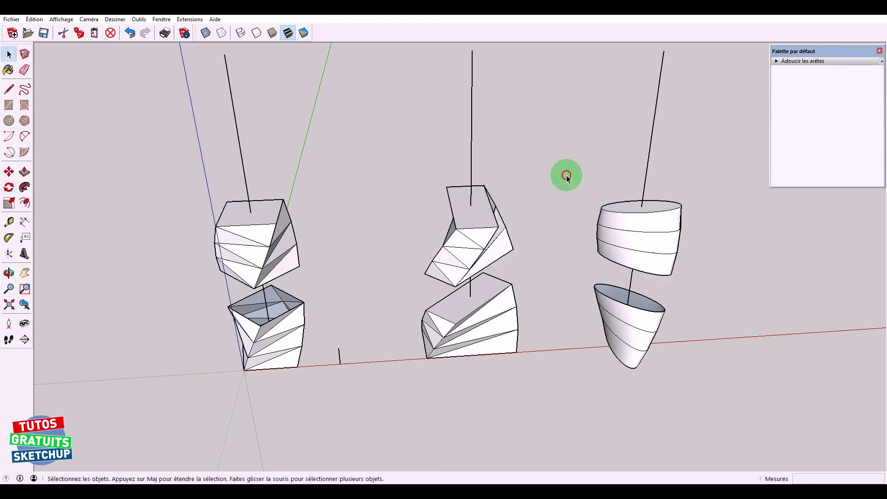
Step: Lower the upper-left and upper middle boxes onto the boxes beneath them
{"action": "triple_click", "coordinate": [286, 251]}
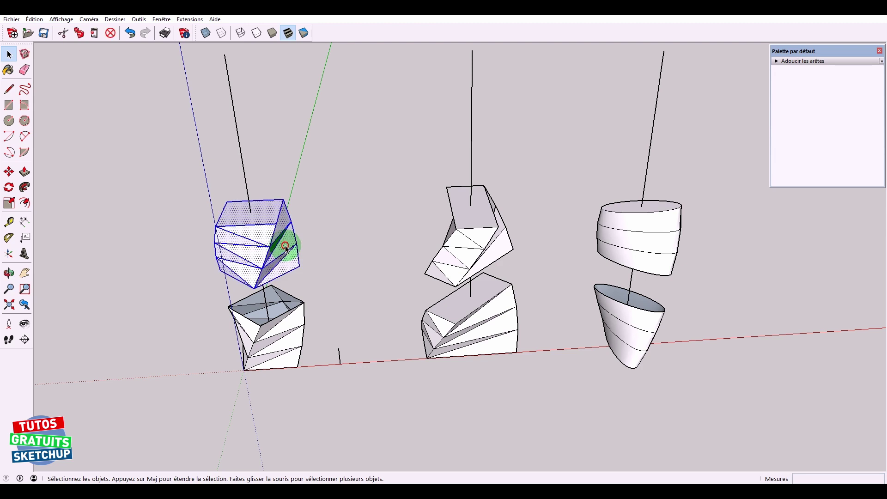
{"action": "key", "text": "m"}
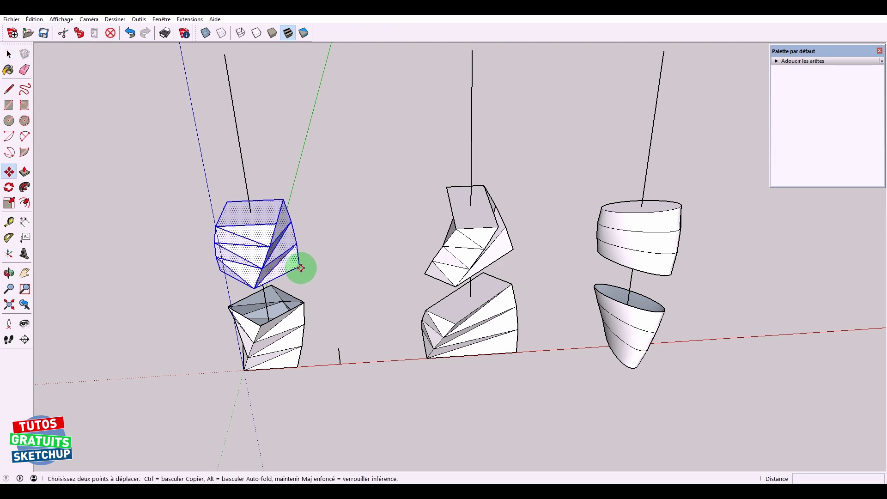
{"action": "left_click_drag", "start_coordinate": [300, 268], "coordinate": [306, 306]}
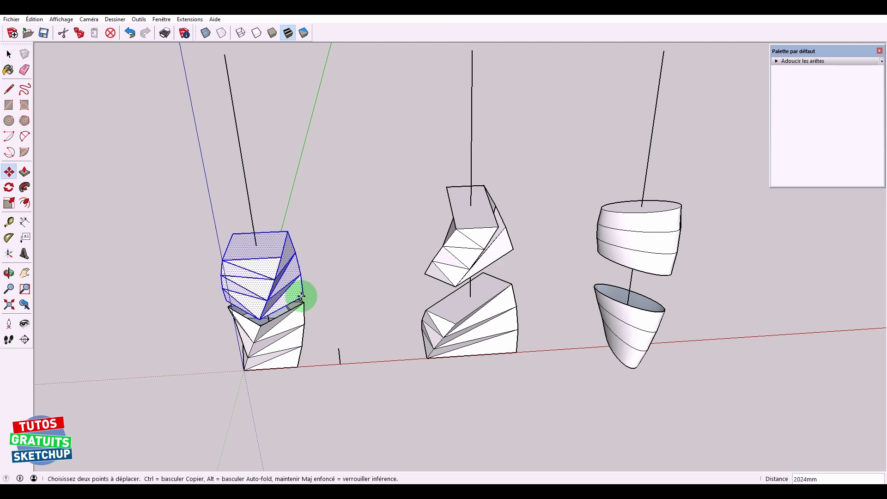
{"action": "key", "text": "space"}
{"action": "left_click", "coordinate": [359, 281]}
{"action": "triple_click", "coordinate": [484, 239]}
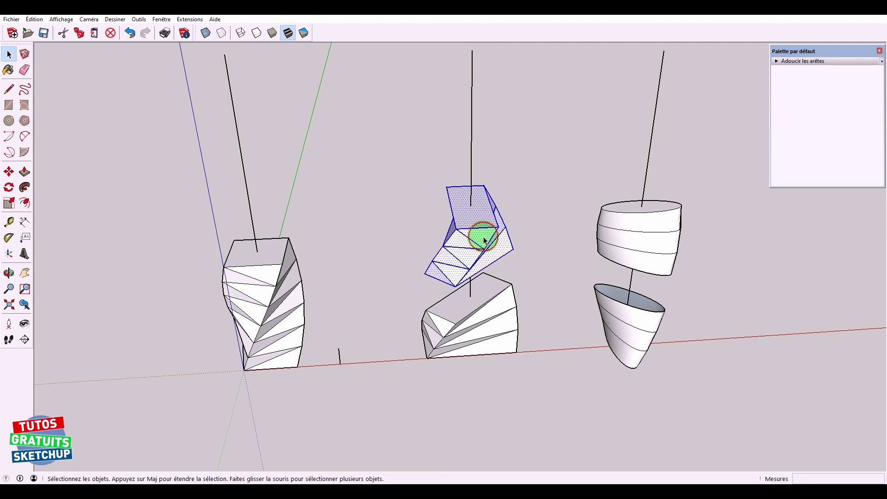
{"action": "key", "text": "m"}
{"action": "left_click", "coordinate": [510, 251]}
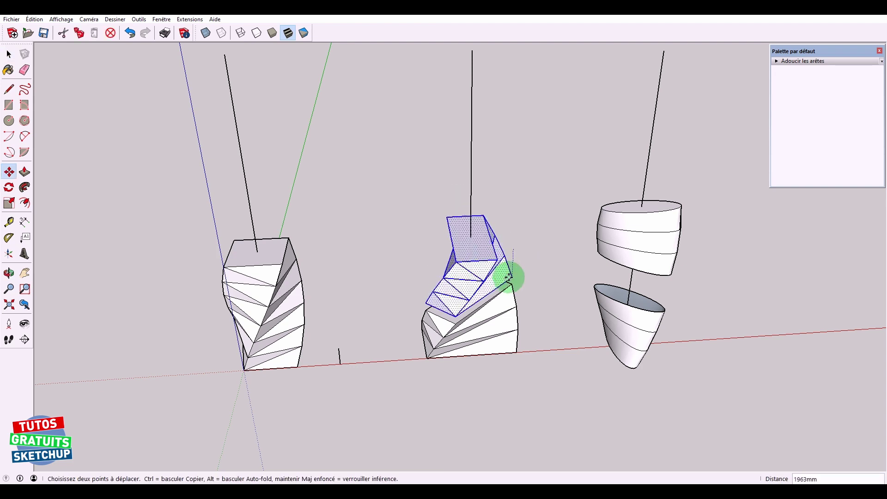
{"action": "left_click", "coordinate": [509, 284]}
{"action": "key", "text": "space"}
Step: Lower the upper cone piece onto the lower cone
{"action": "left_click", "coordinate": [645, 246]}
{"action": "triple_click", "coordinate": [660, 262]}
{"action": "key", "text": "m"}
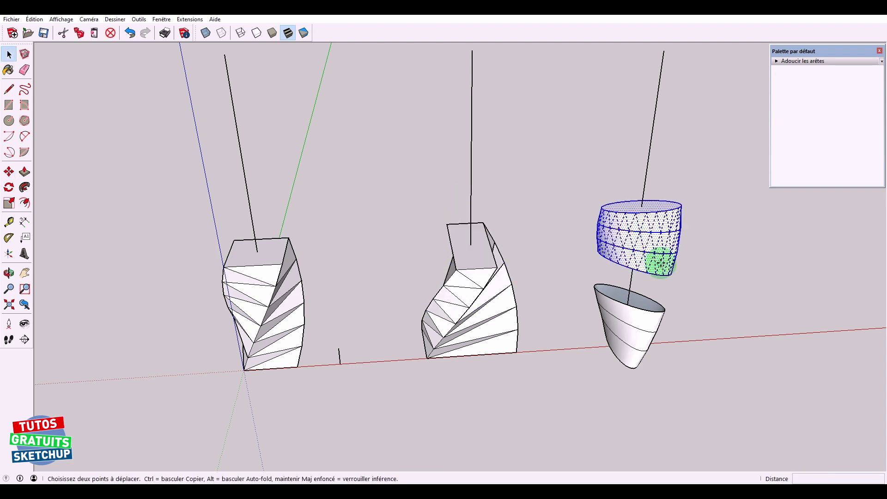
{"action": "left_click_drag", "start_coordinate": [667, 275], "coordinate": [661, 314]}
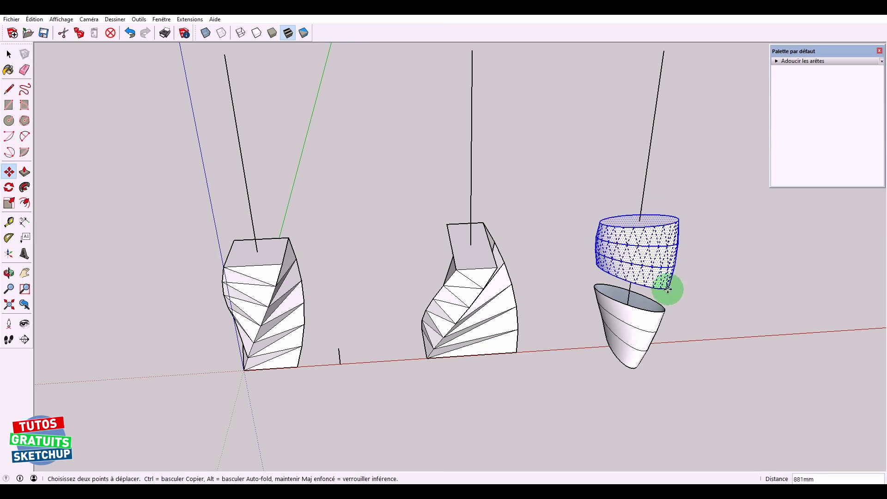
{"action": "left_click", "coordinate": [662, 314]}
{"action": "key", "text": "space"}
{"action": "left_click", "coordinate": [462, 331]}
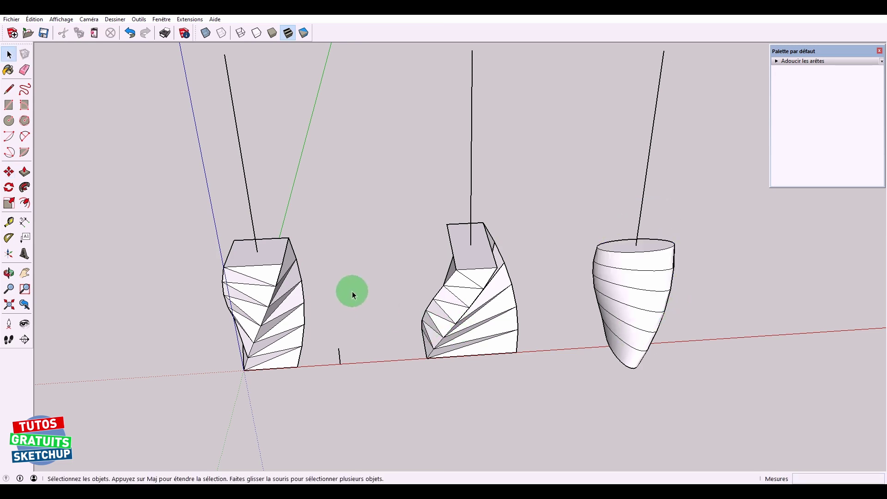
Step: From a level front view, Move-copy all three stacked shapes and snap the copy onto their tops
{"action": "middle_click_drag", "start_coordinate": [352, 294], "coordinate": [420, 189]}
{"action": "mouse_move", "coordinate": [391, 238]}
{"action": "middle_mouse_down"}
{"action": "mouse_move", "coordinate": [407, 223]}
{"action": "mouse_move", "coordinate": [425, 251]}
{"action": "middle_mouse_up"}
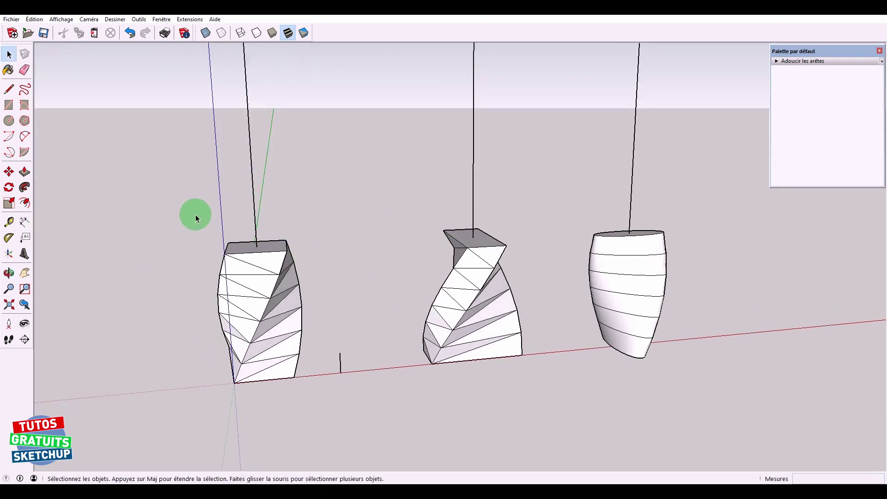
{"action": "middle_click_drag", "start_coordinate": [195, 214], "coordinate": [188, 185]}
{"action": "mouse_move", "coordinate": [186, 190]}
{"action": "left_mouse_down"}
{"action": "mouse_move", "coordinate": [549, 340]}
{"action": "mouse_move", "coordinate": [724, 402]}
{"action": "left_mouse_up"}
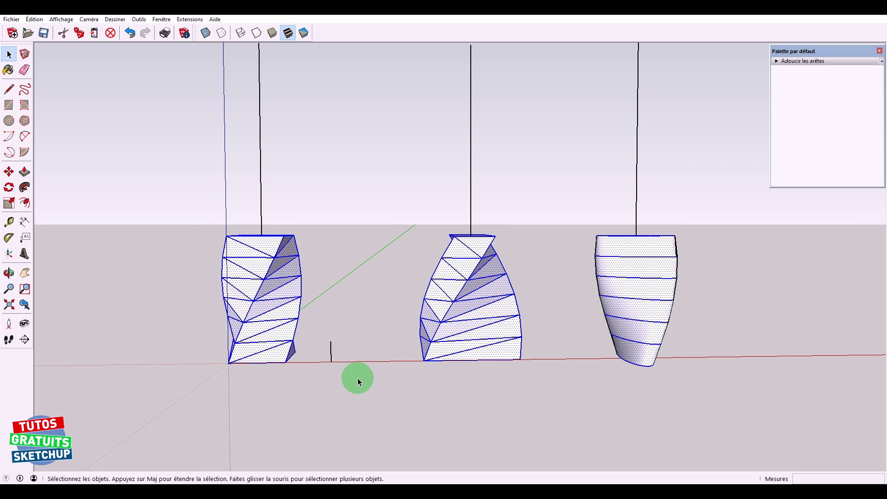
{"action": "key", "text": "m"}
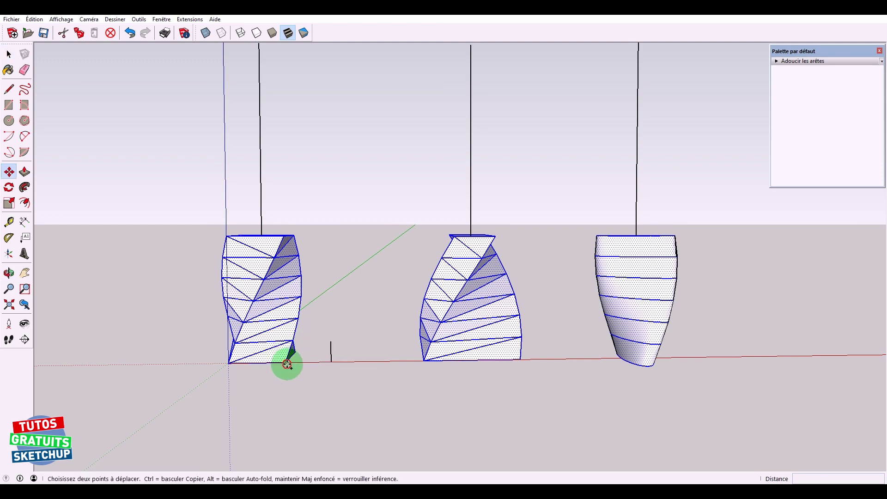
{"action": "left_click", "coordinate": [287, 364]}
{"action": "key", "text": "ctrl"}
{"action": "left_click", "coordinate": [338, 233]}
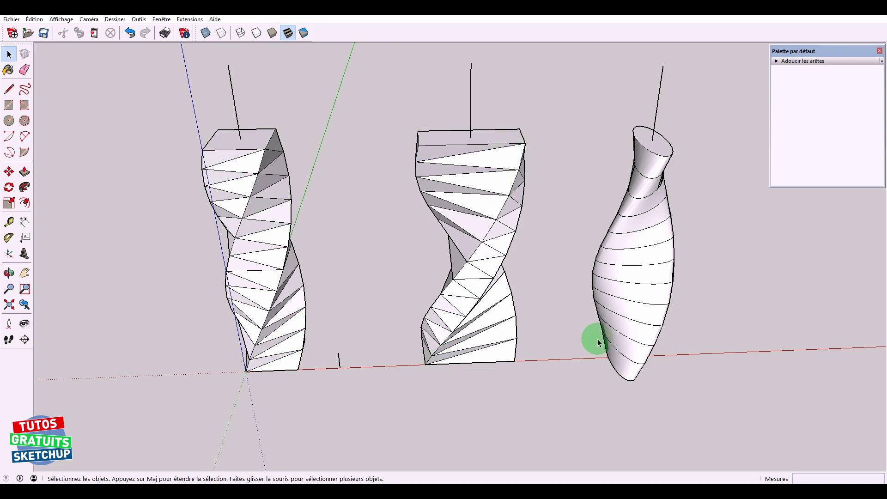
Step: Erase the three vertical lines above the shapes, then select both columns and the vase
{"action": "mouse_move", "coordinate": [727, 311]}
{"action": "middle_mouse_down"}
{"action": "mouse_move", "coordinate": [633, 263]}
{"action": "mouse_move", "coordinate": [643, 166]}
{"action": "mouse_move", "coordinate": [604, 267]}
{"action": "mouse_move", "coordinate": [647, 363]}
{"action": "mouse_move", "coordinate": [568, 291]}
{"action": "mouse_move", "coordinate": [566, 364]}
{"action": "middle_mouse_up"}
{"action": "key", "text": "space"}
{"action": "left_click_drag", "start_coordinate": [691, 124], "coordinate": [235, 141]}
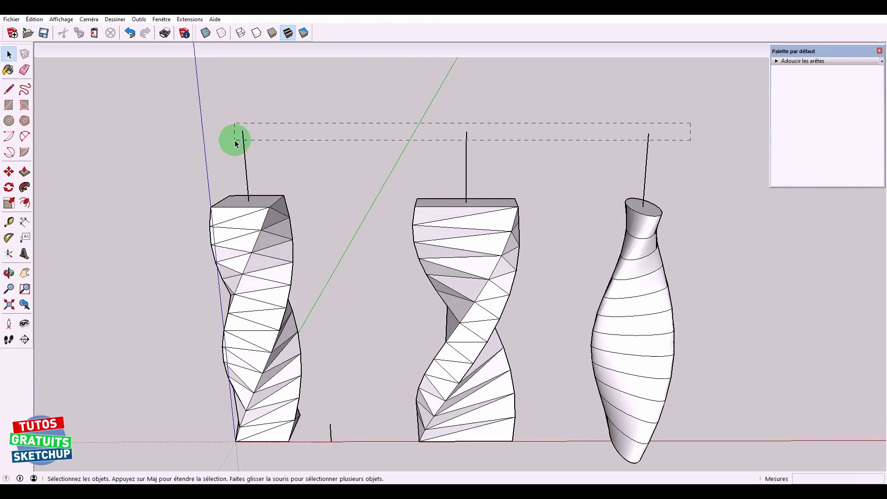
{"action": "key", "text": "Delete"}
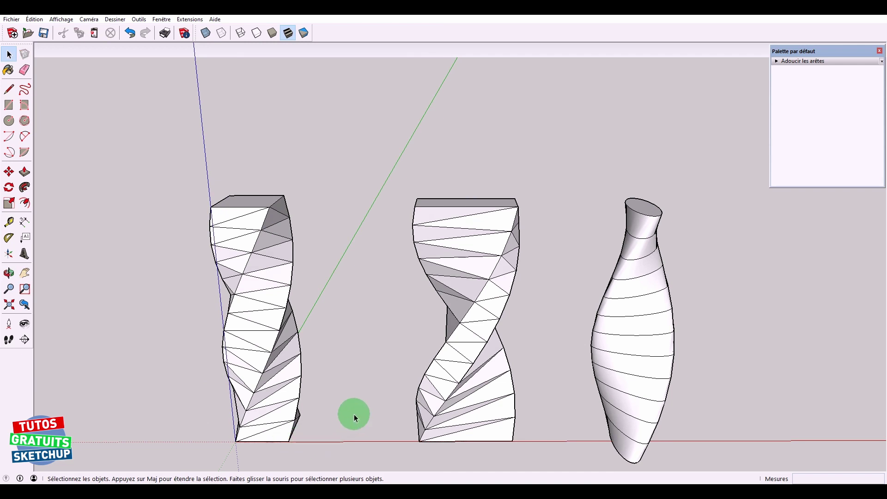
{"action": "middle_click_drag", "start_coordinate": [353, 414], "coordinate": [355, 359]}
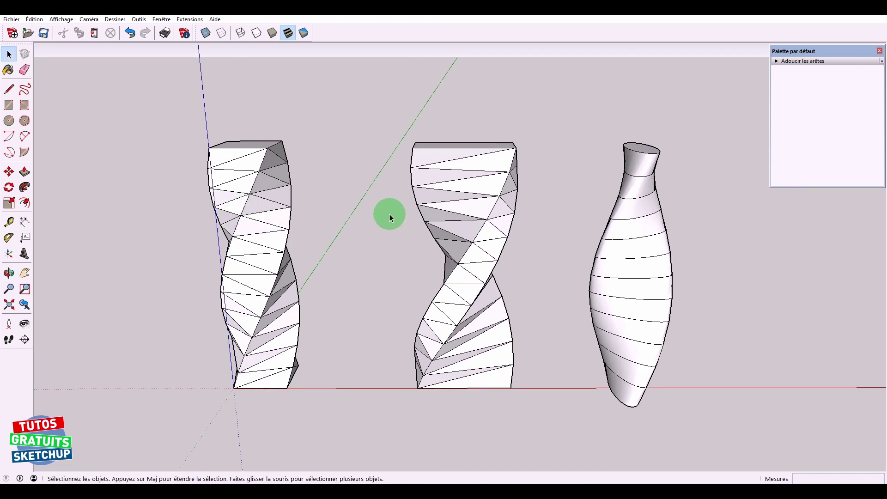
{"action": "left_click_drag", "start_coordinate": [160, 89], "coordinate": [723, 409]}
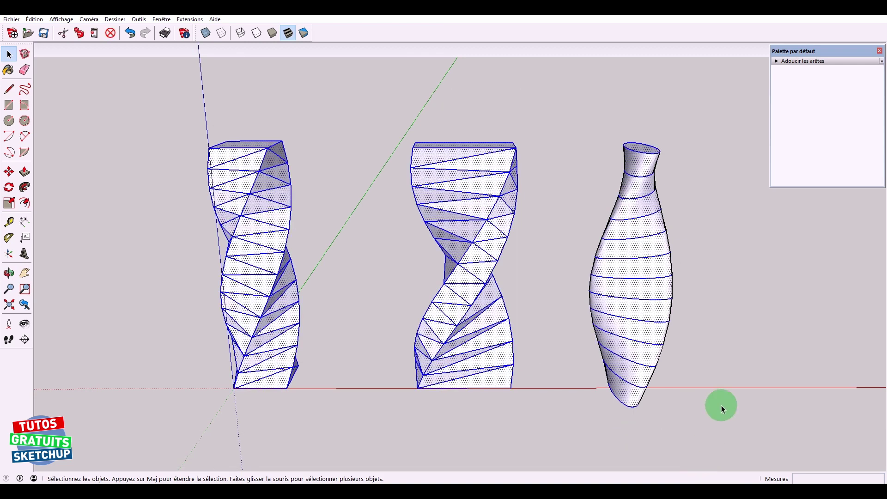
Step: Soften the selected forms' edges at 107.8° in Soften Edges
{"action": "left_click", "coordinate": [776, 63]}
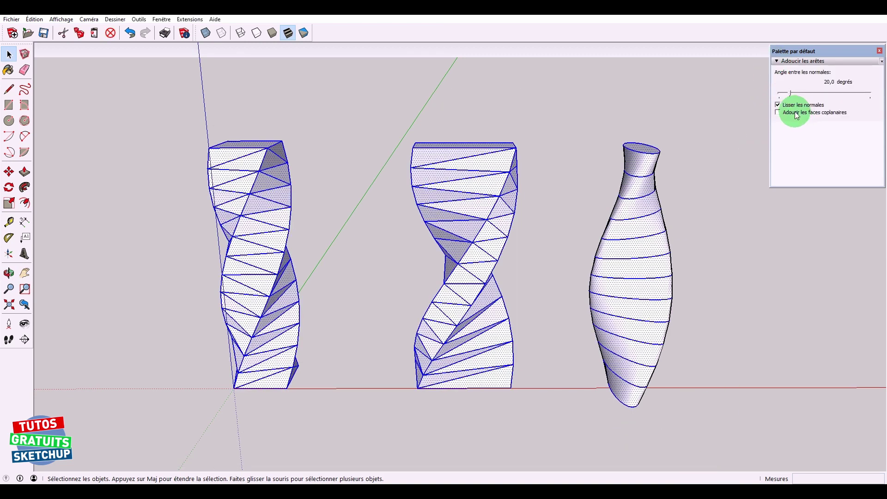
{"action": "left_click", "coordinate": [778, 112]}
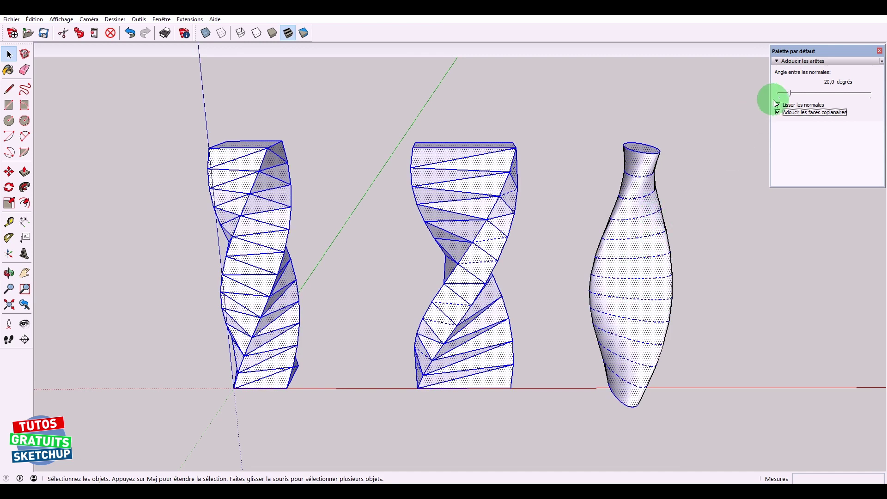
{"action": "left_click", "coordinate": [778, 112]}
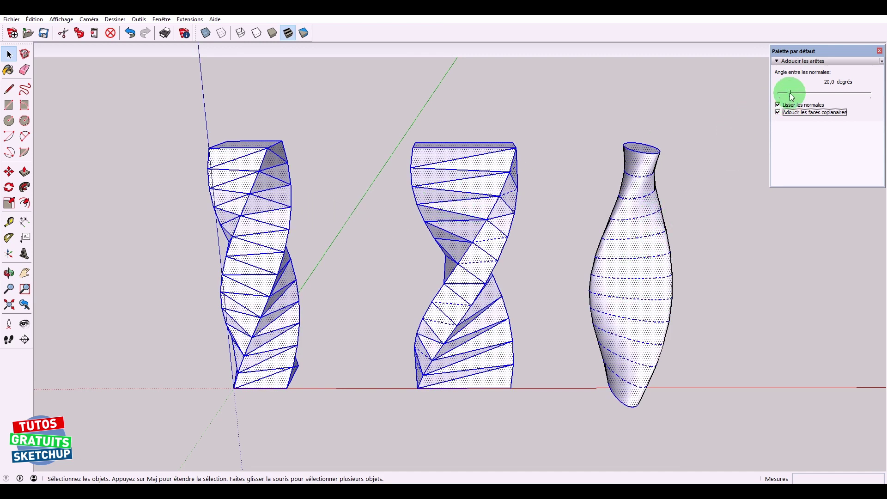
{"action": "left_click", "coordinate": [791, 94]}
{"action": "left_click_drag", "start_coordinate": [798, 95], "coordinate": [831, 94]}
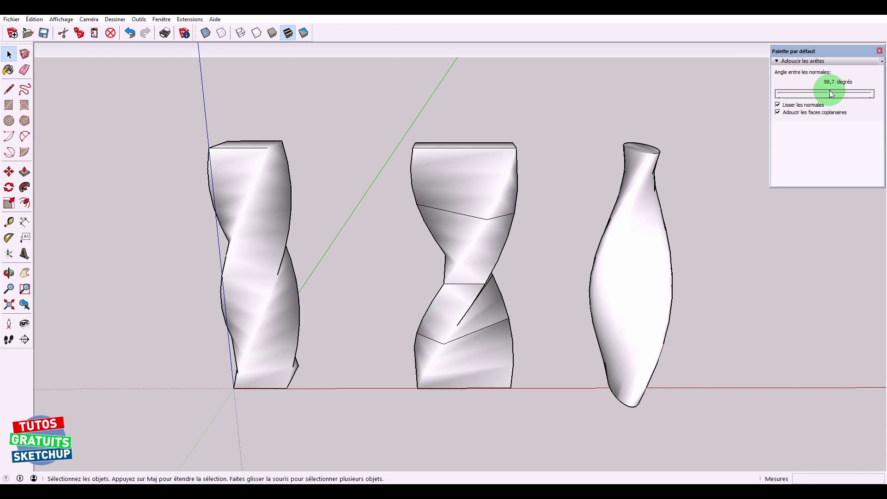
Step: Select all, orbit to inspect the softened columns, then undo the softening
{"action": "key", "text": "ctrl+a"}
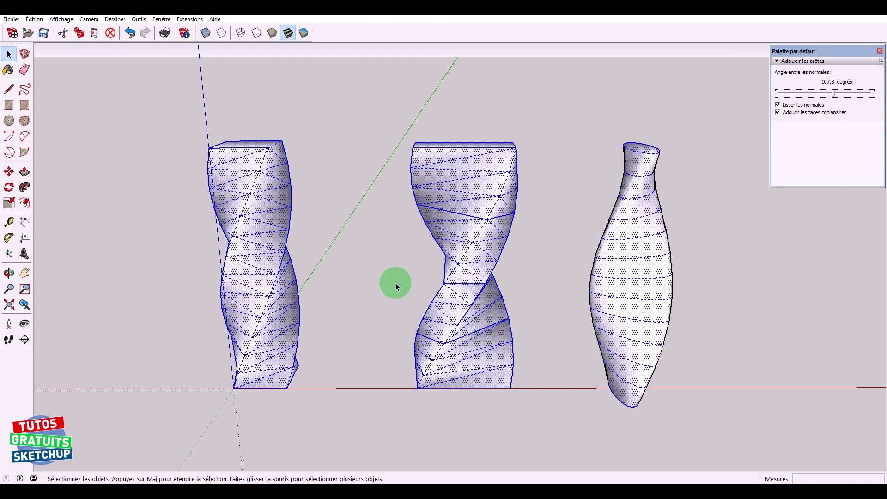
{"action": "left_click", "coordinate": [727, 141]}
{"action": "middle_click_drag", "start_coordinate": [519, 294], "coordinate": [507, 224]}
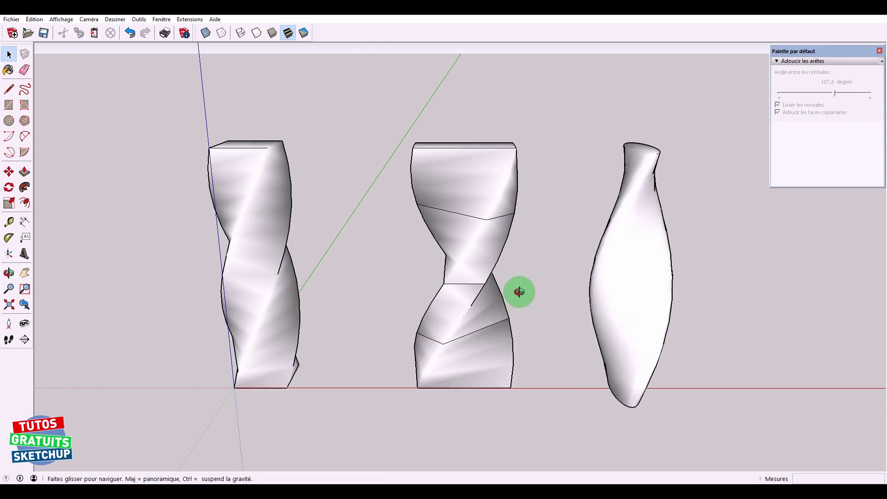
{"action": "mouse_move", "coordinate": [337, 340]}
{"action": "middle_mouse_down"}
{"action": "mouse_move", "coordinate": [425, 277]}
{"action": "mouse_move", "coordinate": [240, 249]}
{"action": "middle_mouse_up"}
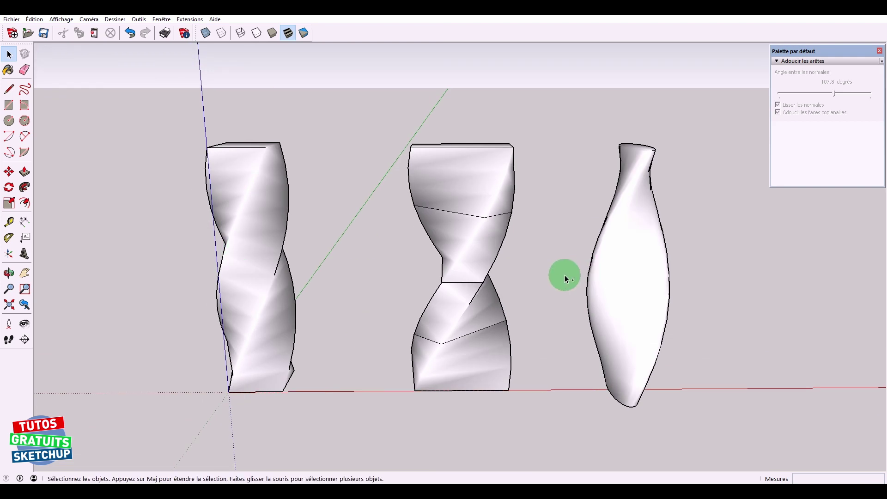
{"action": "key", "text": "ctrl+z"}
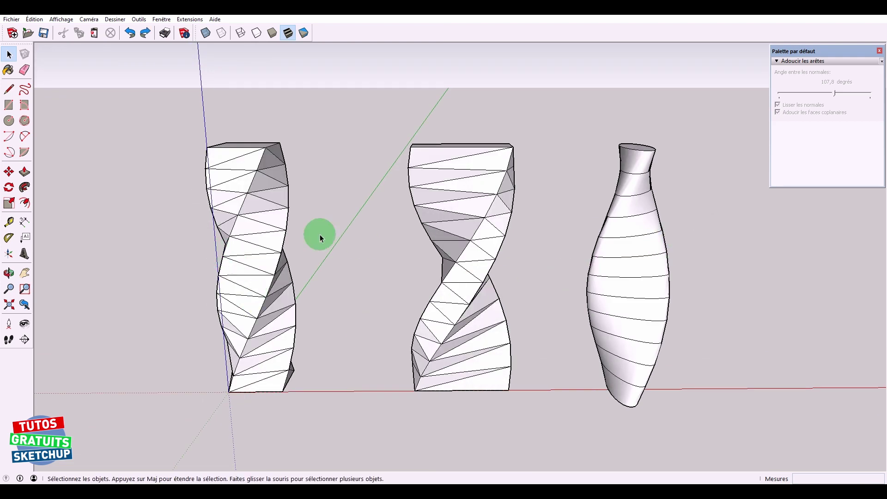
Step: Soften the left twisted column's edges at 47,5 degrees and inspect it
{"action": "left_click_drag", "start_coordinate": [184, 119], "coordinate": [337, 430]}
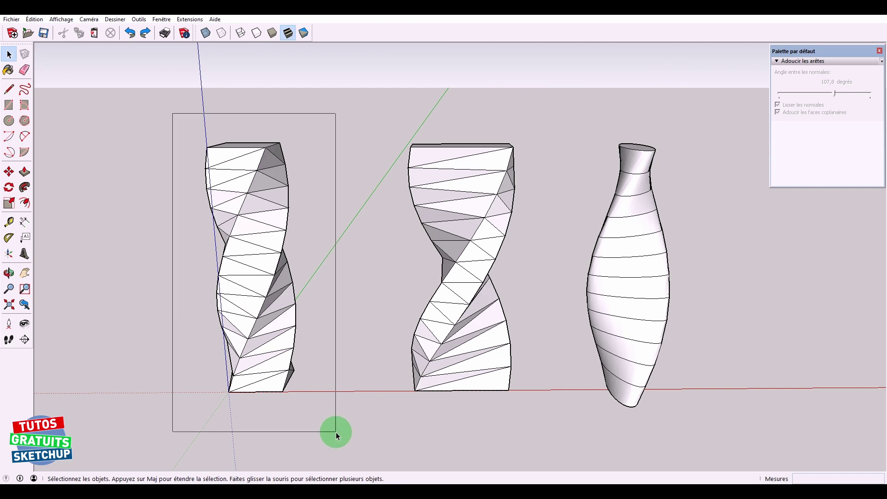
{"action": "left_click_drag", "start_coordinate": [837, 97], "coordinate": [794, 104]}
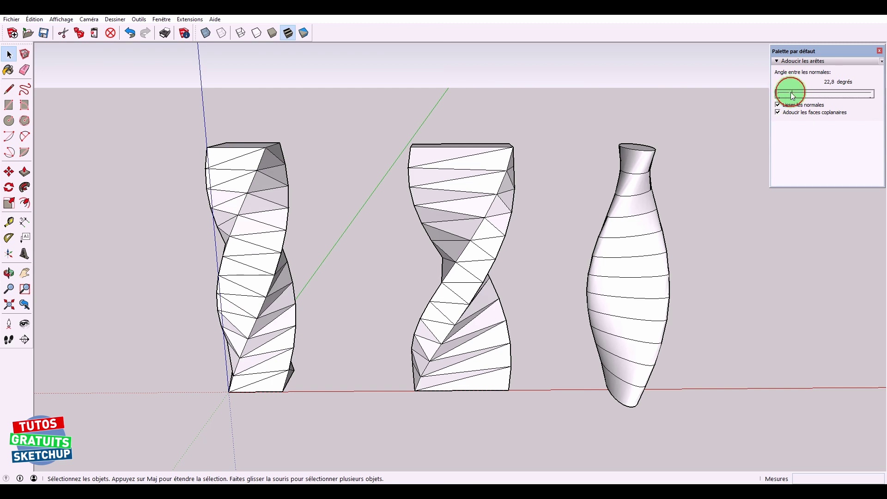
{"action": "left_click_drag", "start_coordinate": [797, 96], "coordinate": [804, 94]}
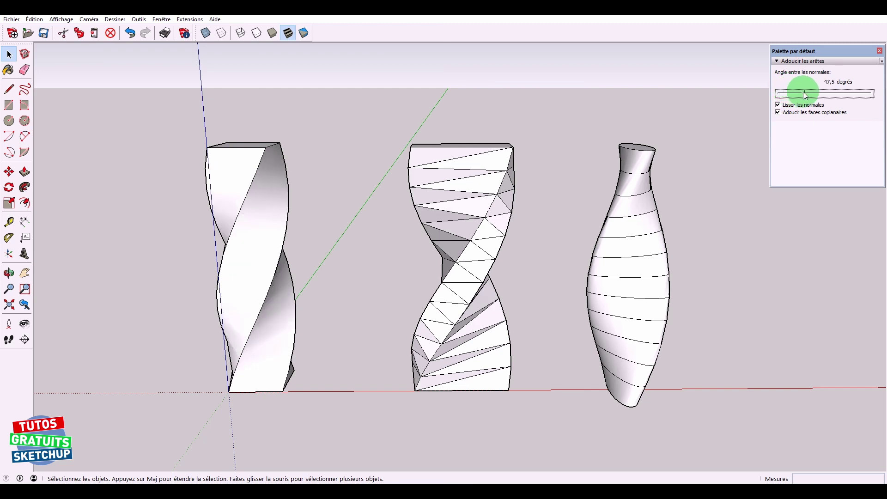
{"action": "mouse_move", "coordinate": [338, 222]}
{"action": "middle_mouse_down"}
{"action": "mouse_move", "coordinate": [528, 254]}
{"action": "mouse_move", "coordinate": [268, 242]}
{"action": "middle_mouse_up"}
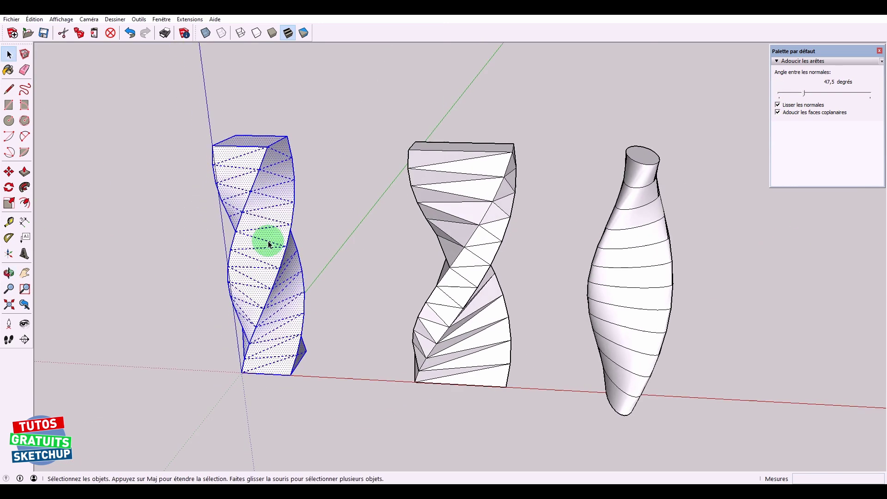
{"action": "left_click", "coordinate": [341, 222]}
{"action": "middle_click_drag", "start_coordinate": [362, 290], "coordinate": [384, 210]}
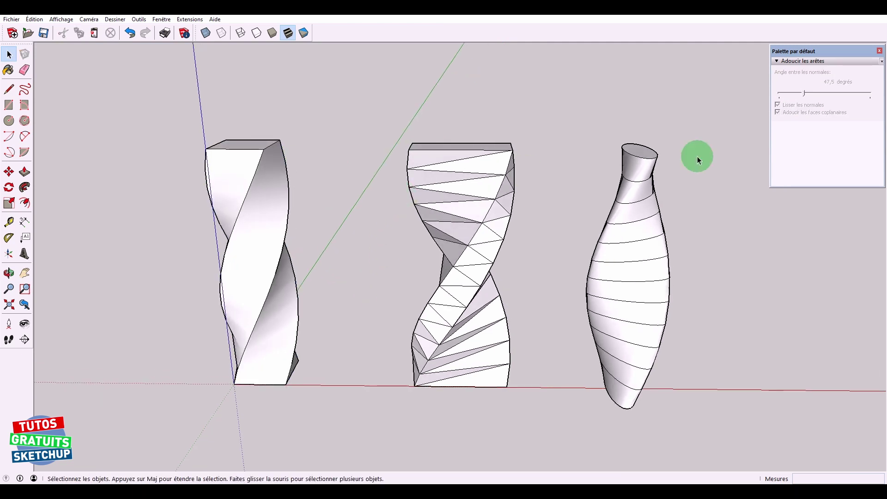
Step: Soften the middle column's edges at about 78,6 degrees
{"action": "triple_click", "coordinate": [506, 190]}
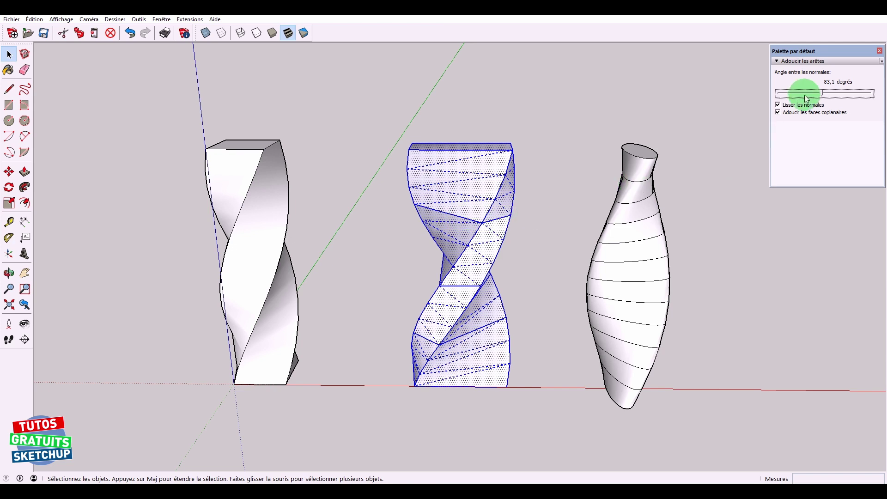
{"action": "mouse_move", "coordinate": [823, 94]}
{"action": "left_mouse_down"}
{"action": "mouse_move", "coordinate": [794, 103]}
{"action": "mouse_move", "coordinate": [868, 93]}
{"action": "mouse_move", "coordinate": [820, 94]}
{"action": "left_mouse_up"}
{"action": "triple_click", "coordinate": [448, 237]}
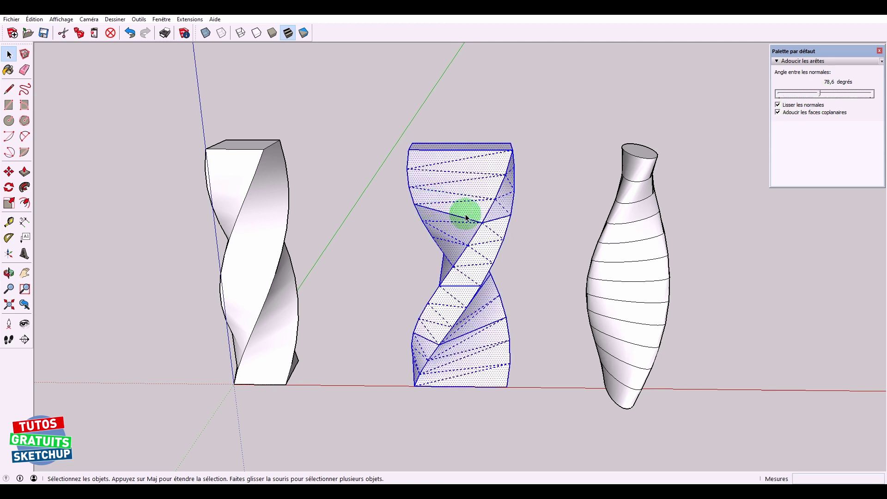
{"action": "left_click", "coordinate": [568, 211]}
Step: Check the columns in X-ray, then select a diagonal face strip on the middle column
{"action": "key", "text": "alt+x"}
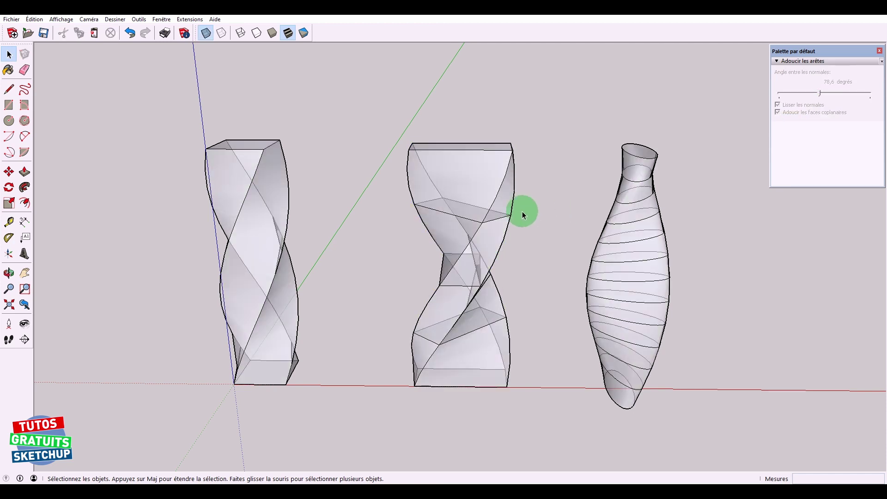
{"action": "mouse_move", "coordinate": [531, 259]}
{"action": "middle_mouse_down"}
{"action": "mouse_move", "coordinate": [574, 215]}
{"action": "mouse_move", "coordinate": [550, 204]}
{"action": "middle_mouse_up"}
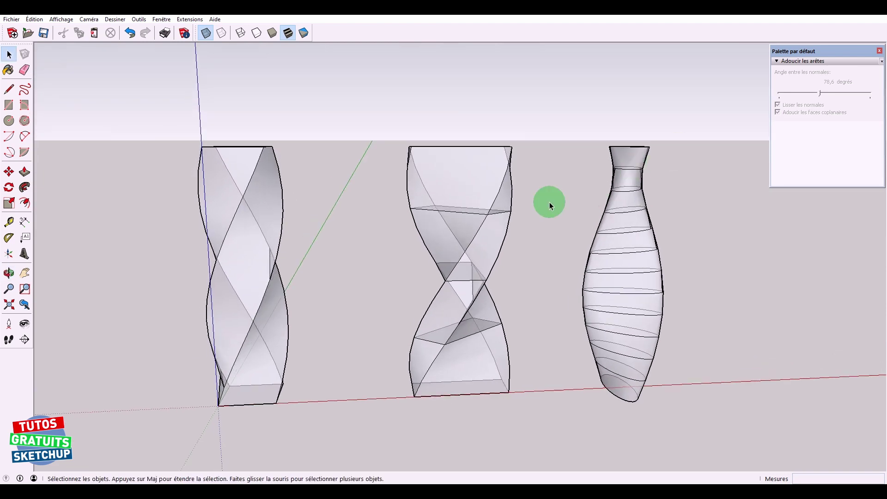
{"action": "key", "text": "alt+x"}
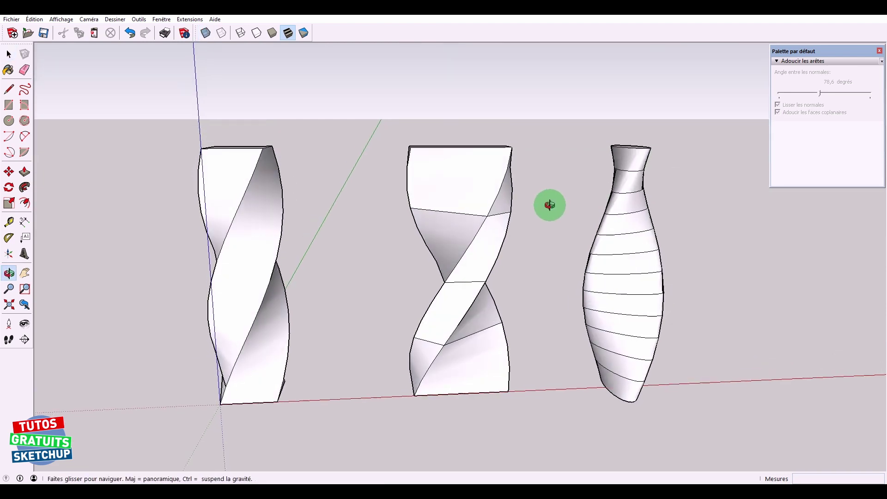
{"action": "middle_click_drag", "start_coordinate": [549, 202], "coordinate": [535, 228]}
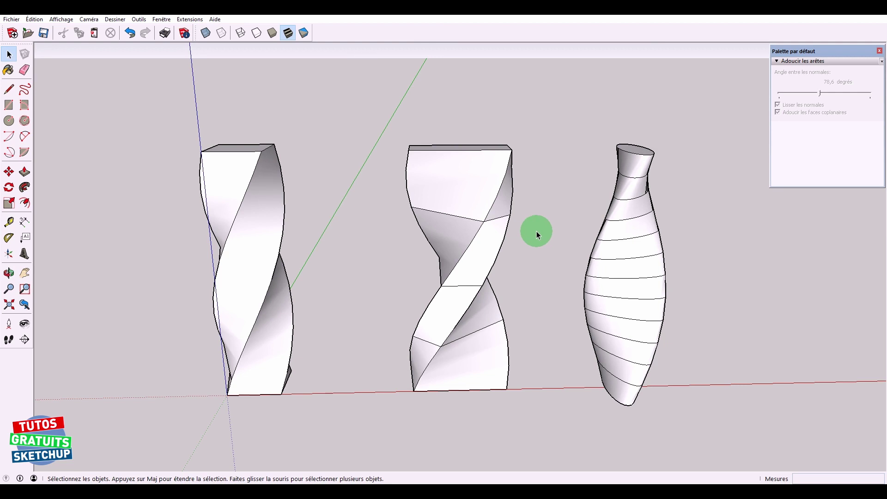
{"action": "left_click", "coordinate": [476, 273]}
{"action": "right_click", "coordinate": [476, 273]}
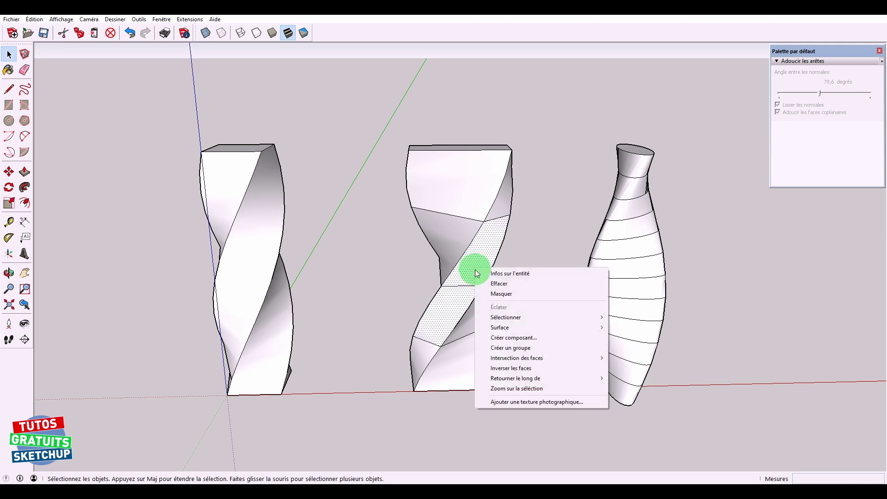
Step: Hide the diagonal strip to view the interior, then unhide it with Edit > Unhide > Last
{"action": "left_click", "coordinate": [503, 291]}
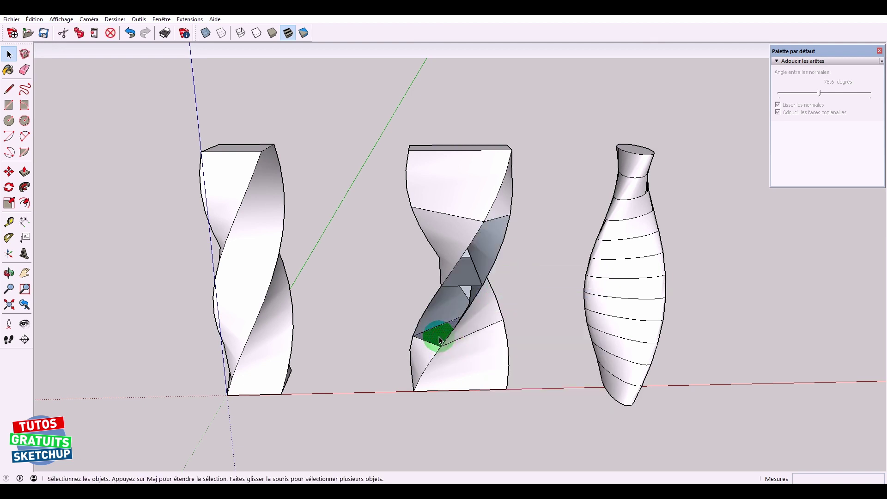
{"action": "left_click", "coordinate": [464, 291]}
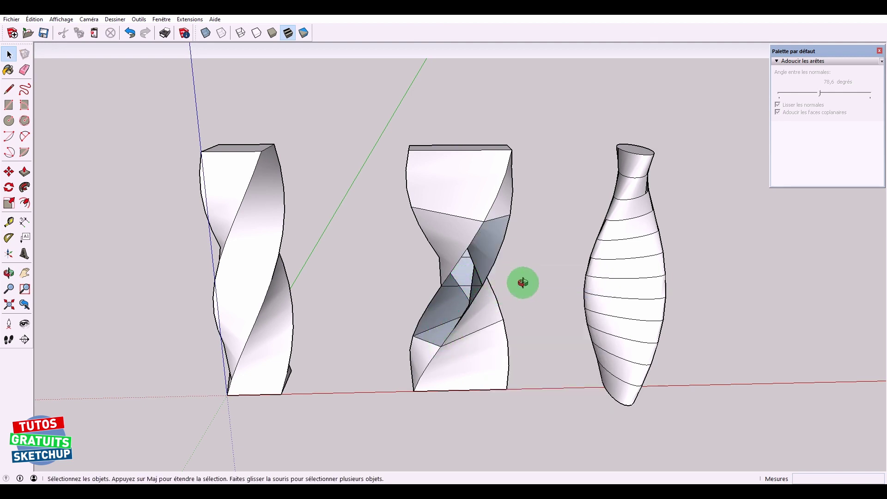
{"action": "mouse_move", "coordinate": [523, 284]}
{"action": "middle_mouse_down"}
{"action": "mouse_move", "coordinate": [459, 123]}
{"action": "mouse_move", "coordinate": [480, 215]}
{"action": "mouse_move", "coordinate": [520, 306]}
{"action": "middle_mouse_up"}
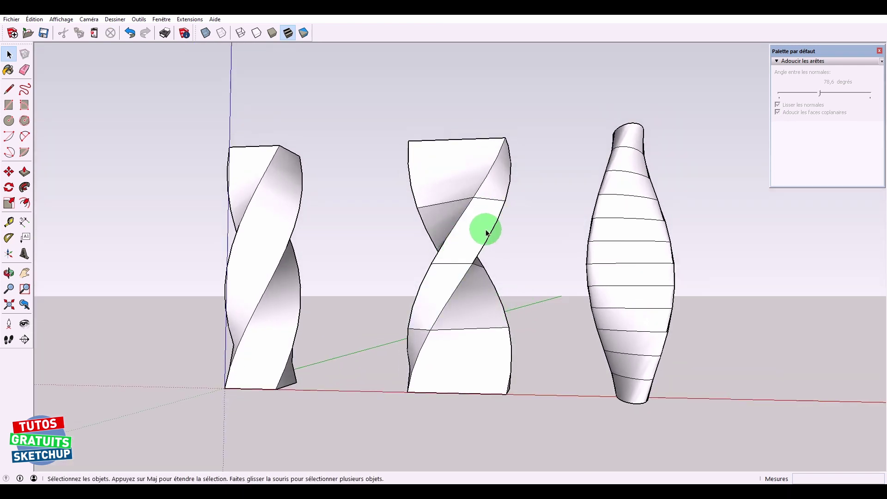
{"action": "left_click", "coordinate": [36, 19]}
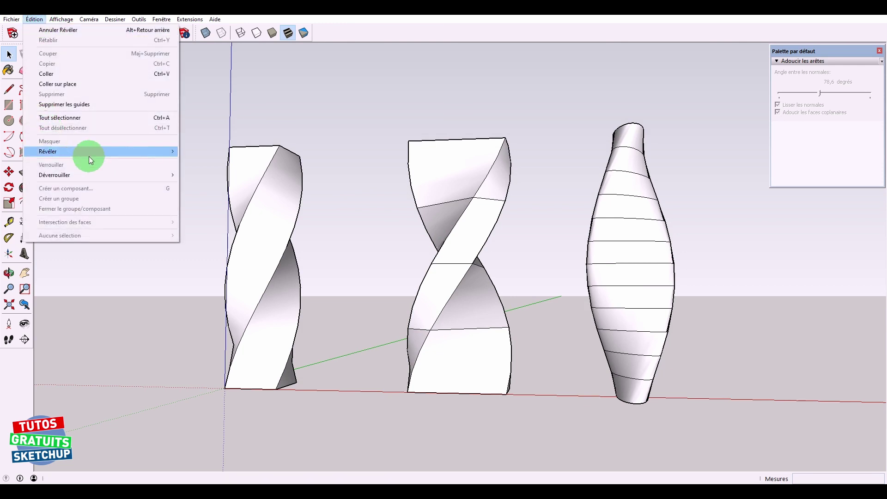
{"action": "mouse_move", "coordinate": [104, 152]}
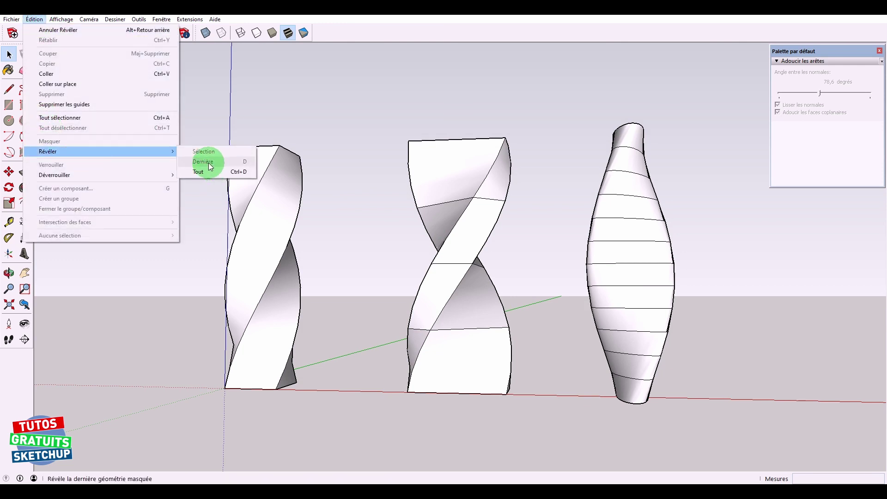
{"action": "left_click", "coordinate": [348, 137]}
Step: Box-select the middle column's central faces, then box-select the vase
{"action": "left_click_drag", "start_coordinate": [391, 183], "coordinate": [547, 356]}
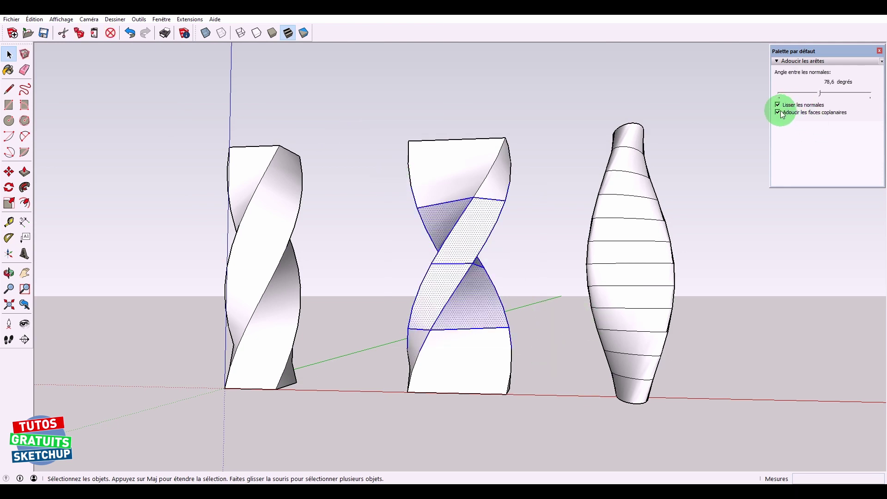
{"action": "left_click", "coordinate": [540, 165]}
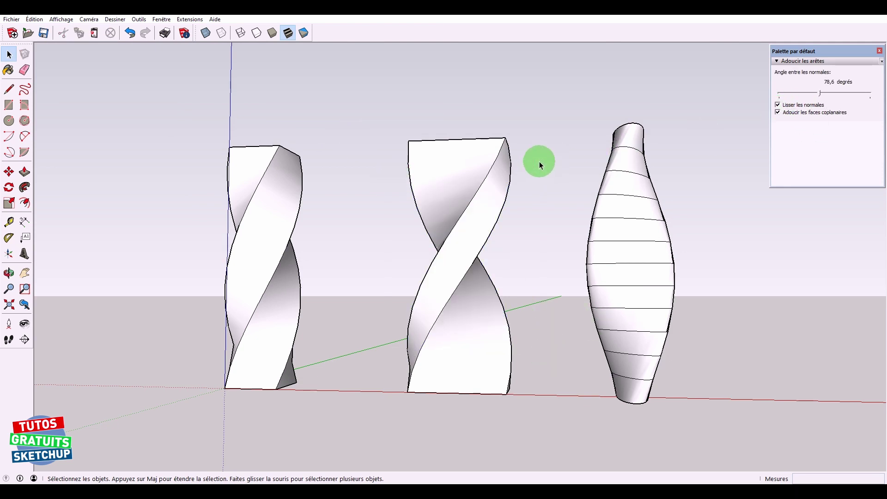
{"action": "left_click_drag", "start_coordinate": [525, 100], "coordinate": [662, 407]}
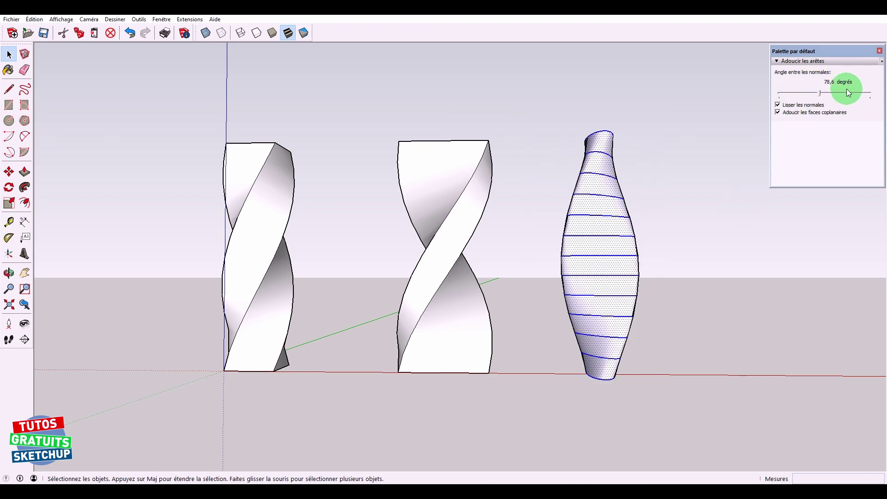
Step: Adjust the vase's smoothing angle, then view all three objects from above
{"action": "left_click_drag", "start_coordinate": [820, 97], "coordinate": [820, 97]}
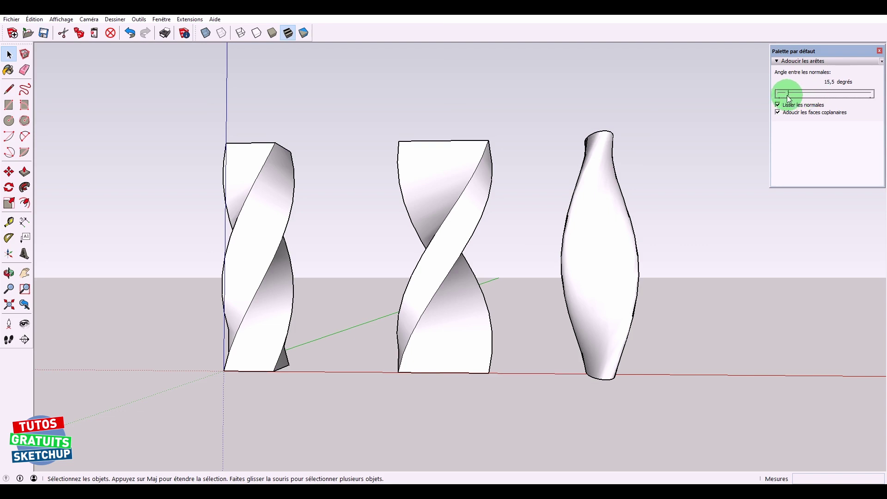
{"action": "left_click", "coordinate": [666, 180]}
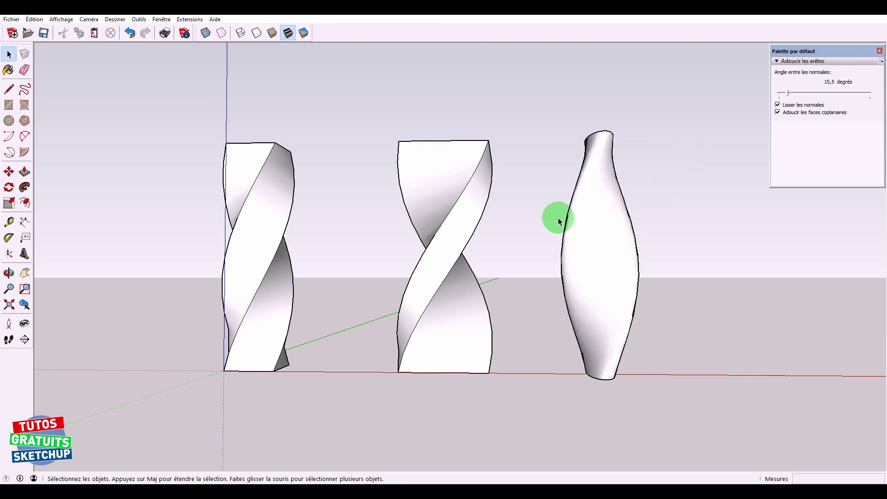
{"action": "mouse_move", "coordinate": [561, 218]}
{"action": "middle_mouse_down"}
{"action": "mouse_move", "coordinate": [614, 267]}
{"action": "mouse_move", "coordinate": [584, 277]}
{"action": "middle_mouse_up"}
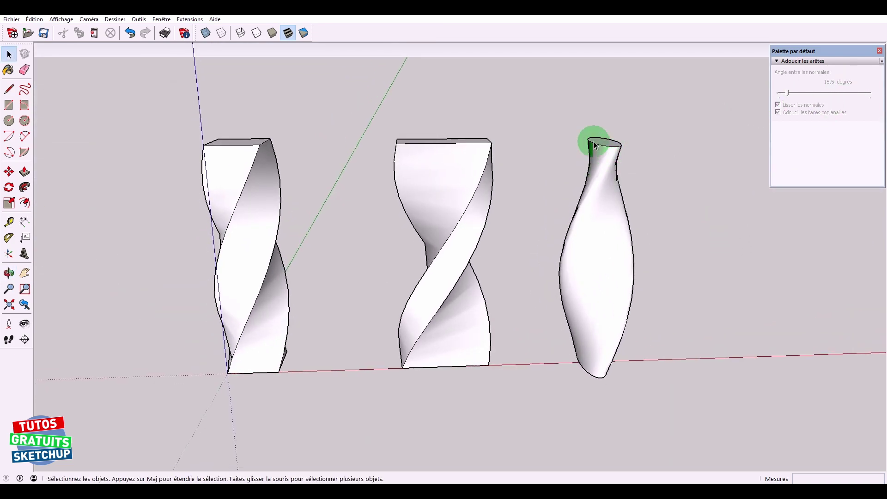
{"action": "middle_click_drag", "start_coordinate": [526, 146], "coordinate": [534, 214]}
{"action": "scroll", "coordinate": [443, 160], "scroll_direction": "up", "scroll_amount": 3}
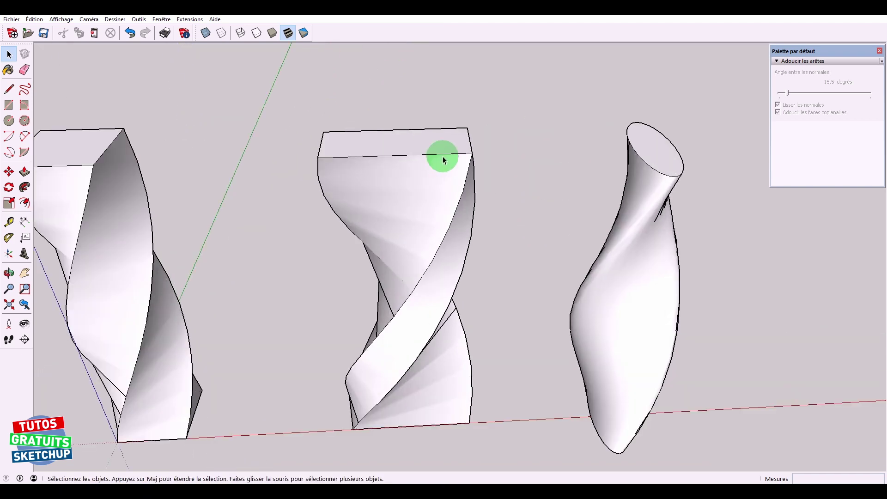
Step: Erase the middle column's top edge and draw a new edge across its top face
{"action": "key", "text": "e"}
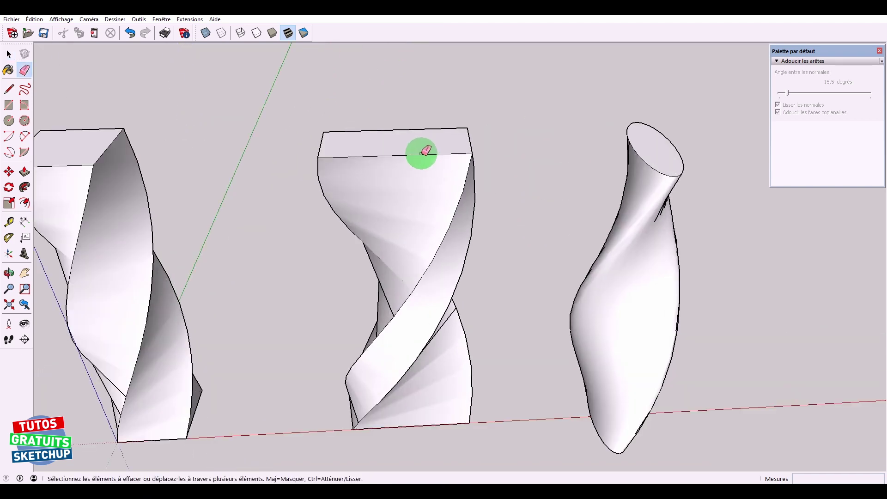
{"action": "left_click_drag", "start_coordinate": [426, 153], "coordinate": [471, 153]}
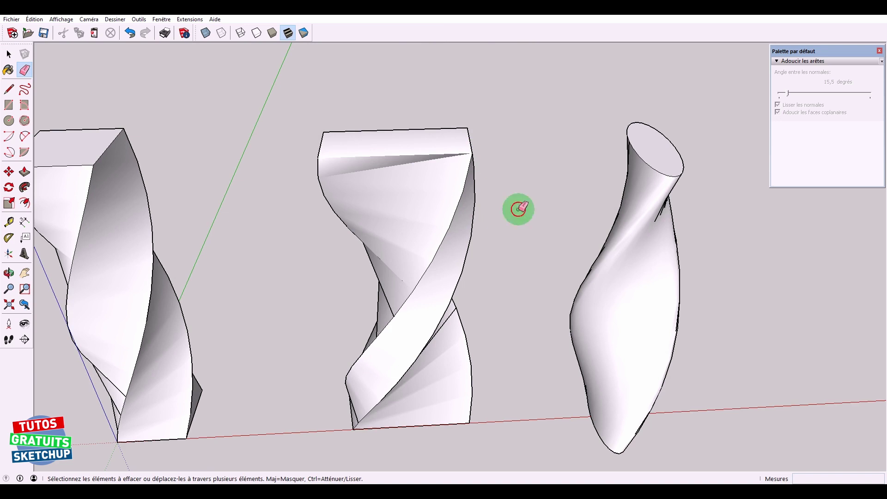
{"action": "mouse_move", "coordinate": [519, 208]}
{"action": "middle_mouse_down"}
{"action": "mouse_move", "coordinate": [524, 197]}
{"action": "mouse_move", "coordinate": [357, 201]}
{"action": "mouse_move", "coordinate": [535, 150]}
{"action": "mouse_move", "coordinate": [580, 255]}
{"action": "mouse_move", "coordinate": [563, 243]}
{"action": "middle_mouse_up"}
{"action": "key", "text": "p"}
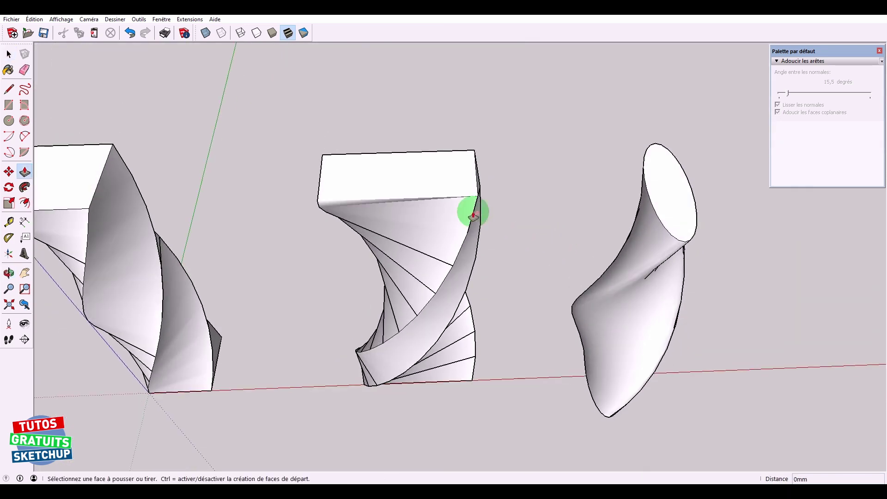
{"action": "key", "text": "l"}
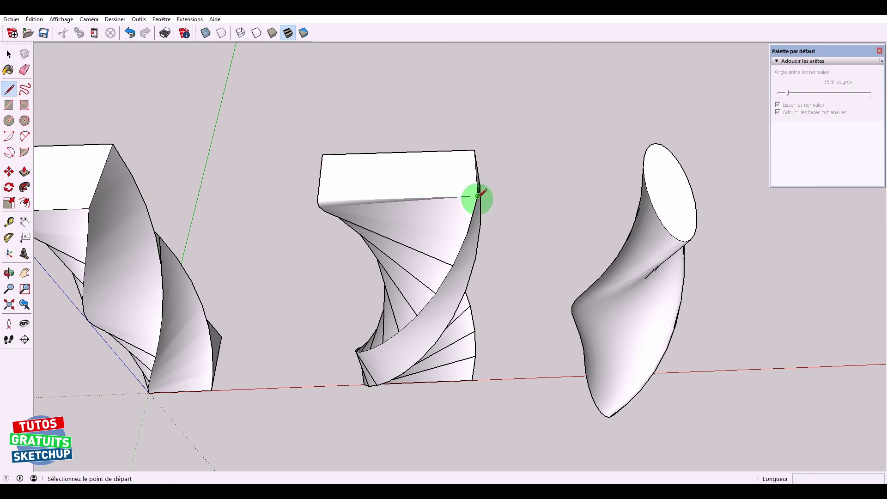
{"action": "left_click", "coordinate": [478, 195]}
{"action": "left_click", "coordinate": [317, 201]}
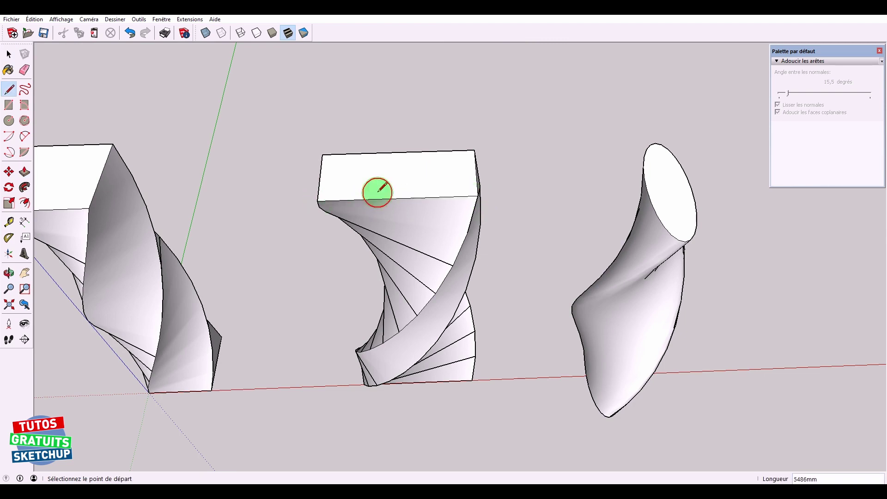
{"action": "key", "text": "p"}
{"action": "key", "text": "space"}
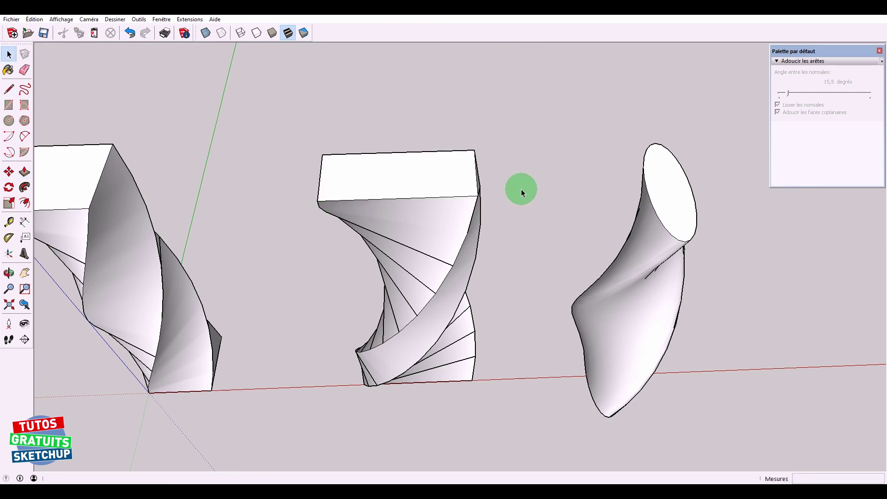
{"action": "scroll", "coordinate": [519, 204], "scroll_direction": "down", "scroll_amount": 5}
{"action": "mouse_move", "coordinate": [519, 204]}
{"action": "middle_mouse_down"}
{"action": "mouse_move", "coordinate": [515, 91]}
{"action": "mouse_move", "coordinate": [541, 217]}
{"action": "middle_mouse_up"}
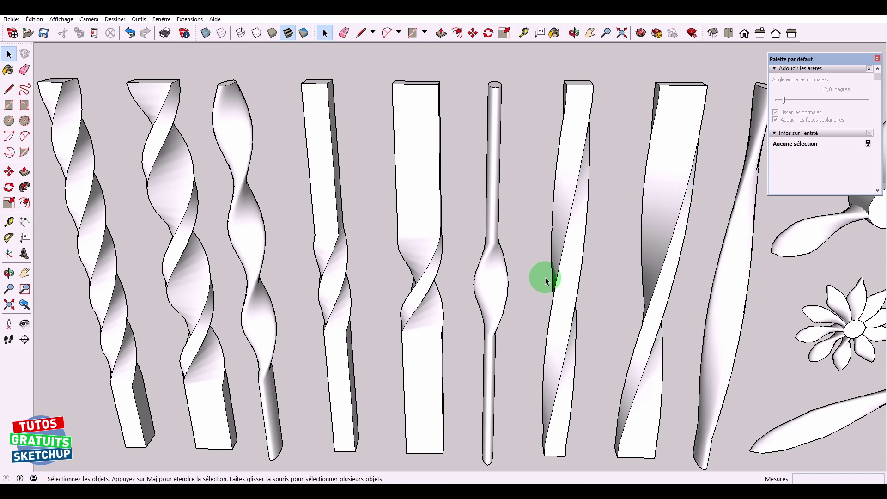
{"action": "scroll", "coordinate": [406, 272], "scroll_direction": "down", "scroll_amount": 2}
Step: Push/Pull the three shapes' top faces up into tall bars of equal height
{"action": "scroll", "coordinate": [375, 251], "scroll_direction": "down", "scroll_amount": 3}
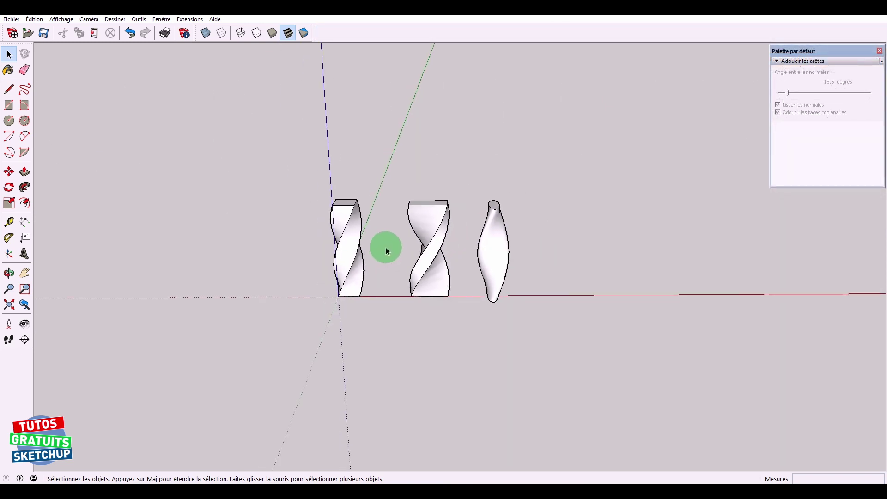
{"action": "middle_click_drag", "start_coordinate": [386, 247], "coordinate": [371, 298]}
{"action": "key", "text": "p"}
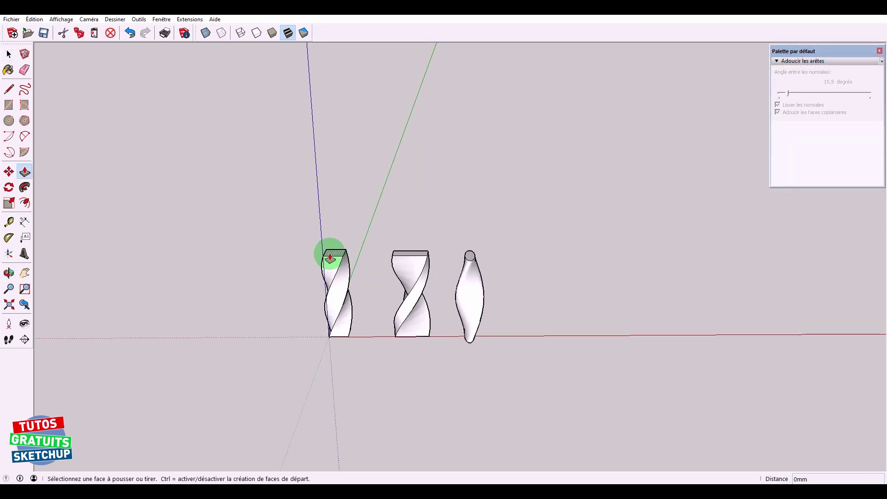
{"action": "left_click", "coordinate": [330, 258]}
{"action": "left_click", "coordinate": [331, 122]}
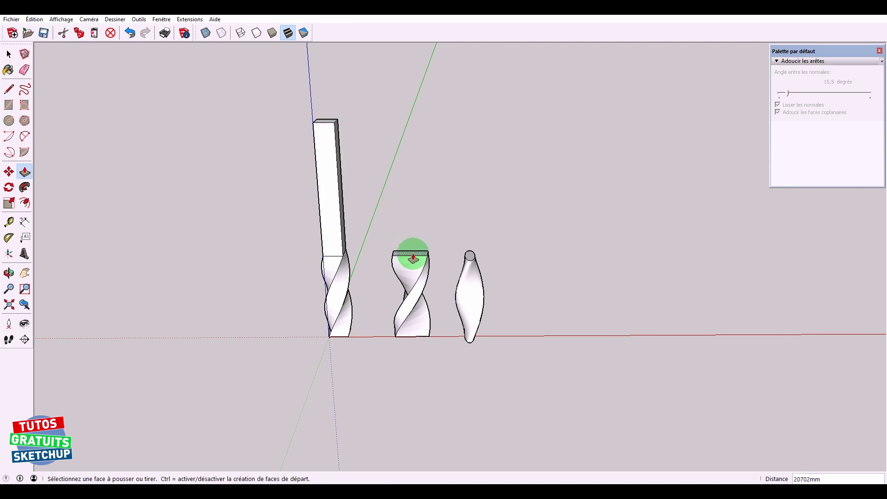
{"action": "double_click", "coordinate": [413, 259]}
{"action": "double_click", "coordinate": [470, 257]}
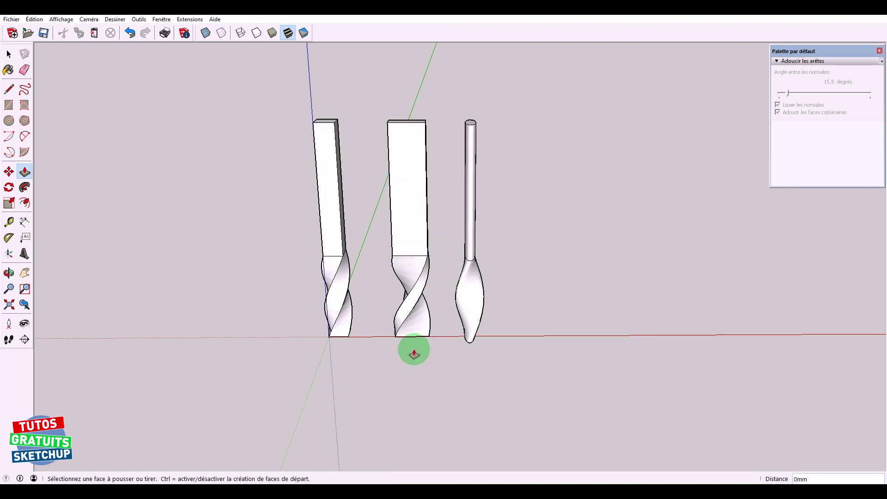
Step: Extend all three bottom faces downward by the same length
{"action": "mouse_move", "coordinate": [412, 351]}
{"action": "middle_mouse_down"}
{"action": "mouse_move", "coordinate": [365, 309]}
{"action": "mouse_move", "coordinate": [351, 341]}
{"action": "middle_mouse_up"}
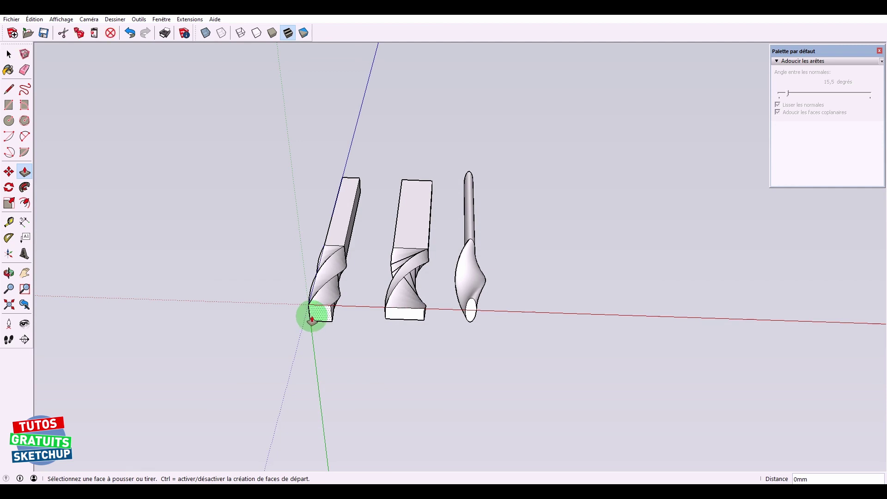
{"action": "double_click", "coordinate": [312, 318]}
{"action": "double_click", "coordinate": [406, 312]}
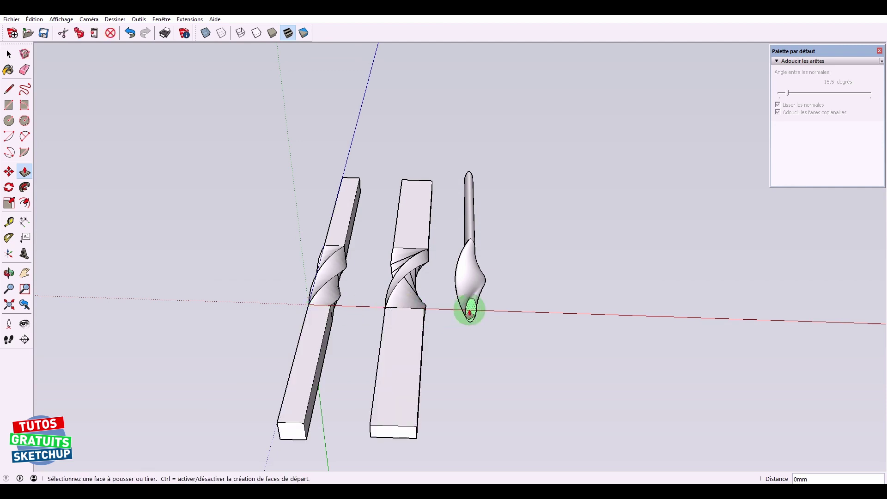
{"action": "double_click", "coordinate": [470, 312]}
{"action": "mouse_move", "coordinate": [347, 207]}
{"action": "middle_mouse_down"}
{"action": "mouse_move", "coordinate": [376, 404]}
{"action": "mouse_move", "coordinate": [477, 285]}
{"action": "middle_mouse_up"}
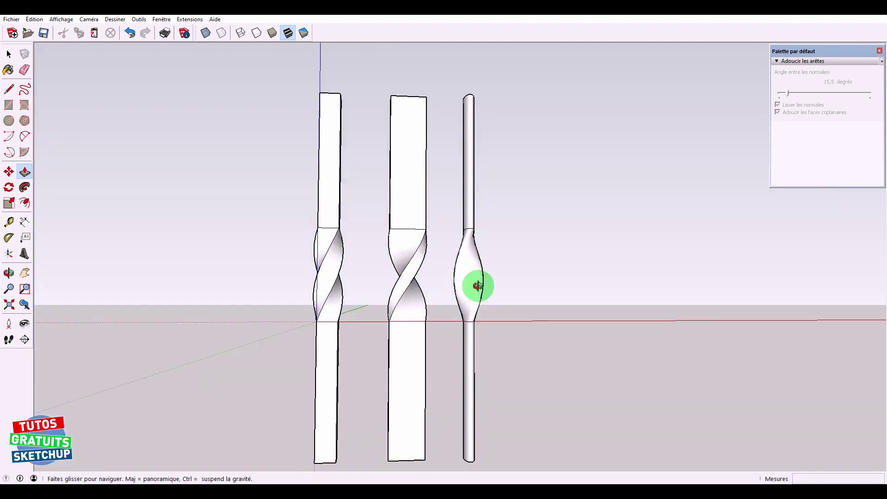
Step: Soften the twisted middle sections of all bars at 35,6 degrees
{"action": "key", "text": "space"}
{"action": "left_click_drag", "start_coordinate": [269, 203], "coordinate": [499, 363]}
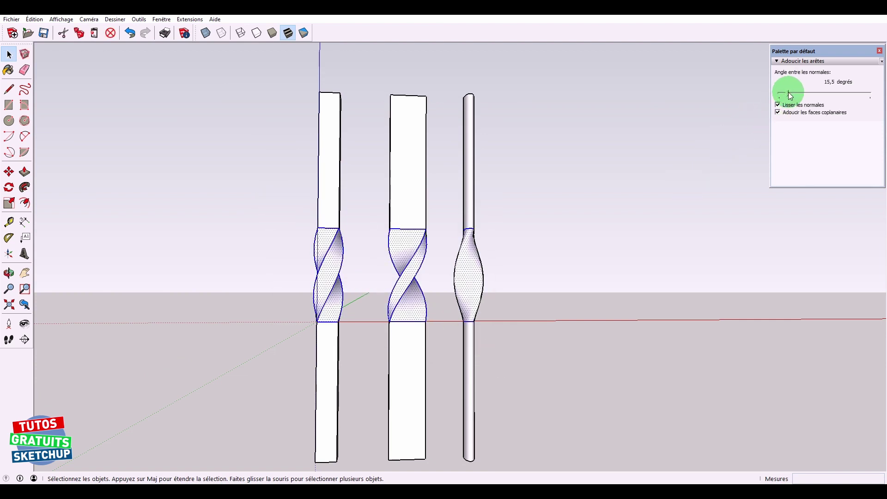
{"action": "left_click", "coordinate": [789, 94]}
{"action": "left_click_drag", "start_coordinate": [793, 94], "coordinate": [799, 94]}
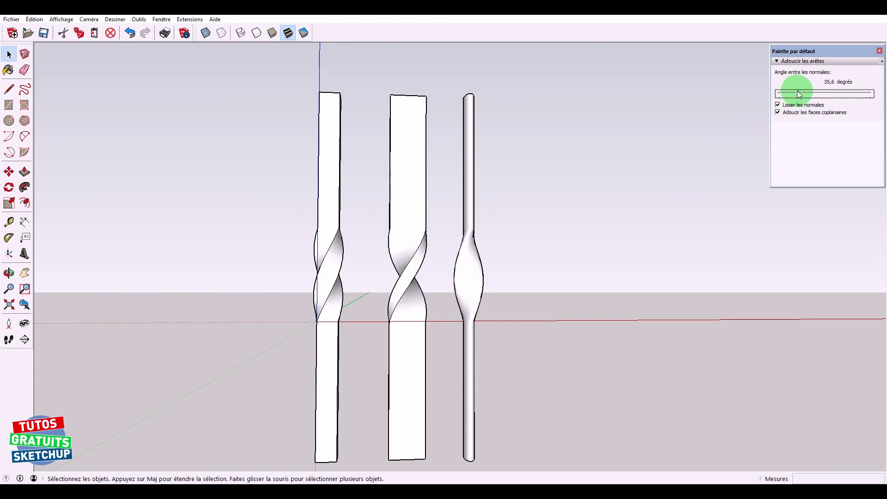
{"action": "left_click", "coordinate": [571, 201]}
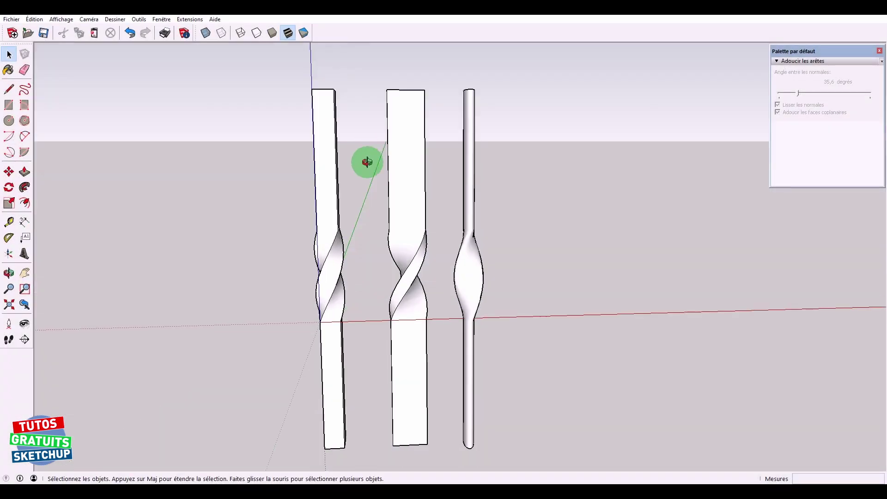
Step: Push the left bar's top face down so the bar ends at its twist
{"action": "middle_click_drag", "start_coordinate": [367, 162], "coordinate": [364, 232]}
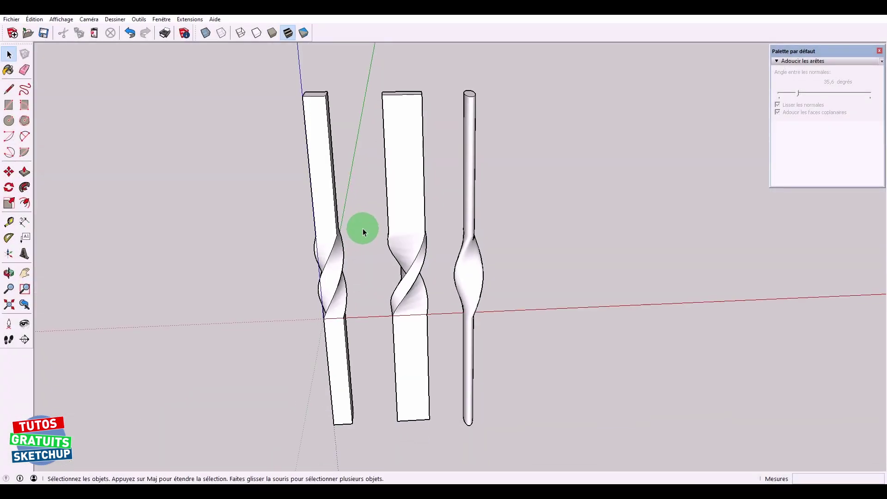
{"action": "key", "text": "p"}
{"action": "left_click_drag", "start_coordinate": [315, 99], "coordinate": [331, 221]}
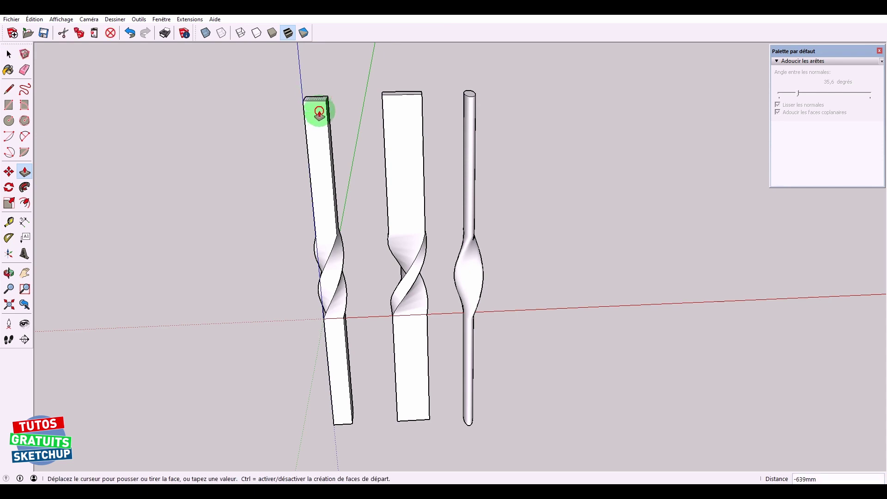
{"action": "left_click", "coordinate": [338, 239]}
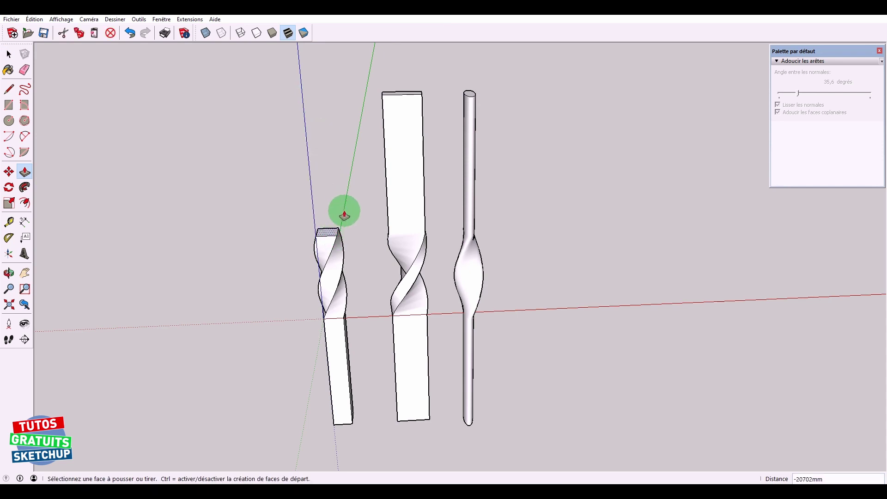
Step: Copy the left bar's twisted section upward to sit above the bar
{"action": "key", "text": "space"}
{"action": "middle_click_drag", "start_coordinate": [326, 281], "coordinate": [352, 218]}
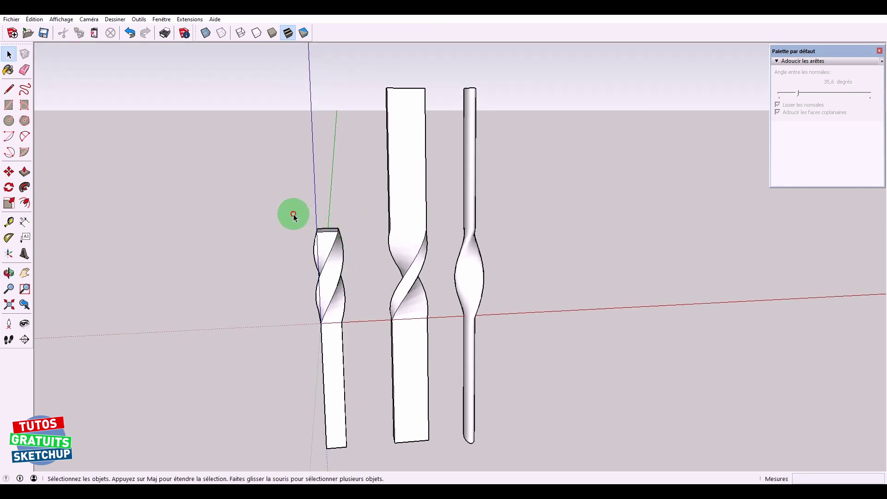
{"action": "left_click_drag", "start_coordinate": [293, 214], "coordinate": [359, 336]}
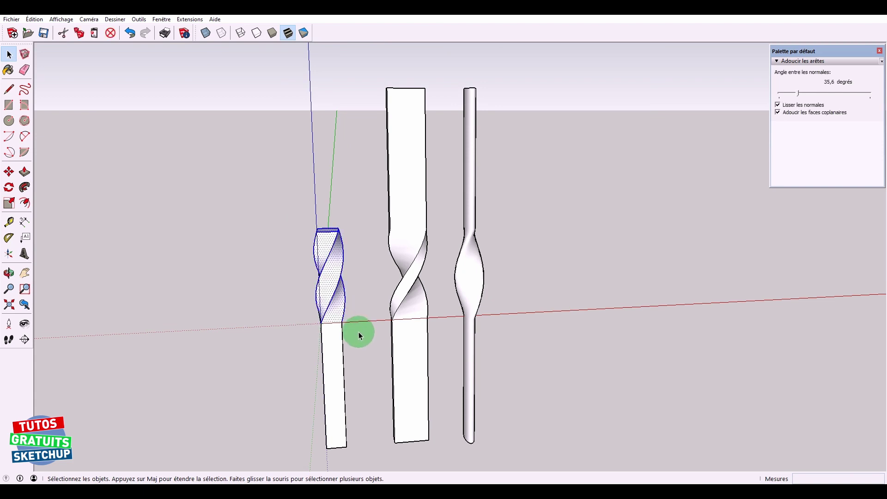
{"action": "key", "text": "m"}
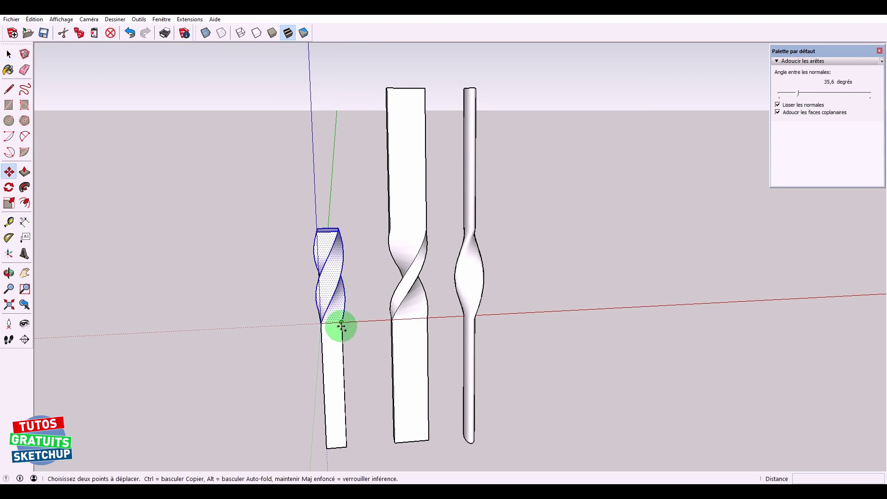
{"action": "left_click", "coordinate": [342, 323], "text": "ctrl"}
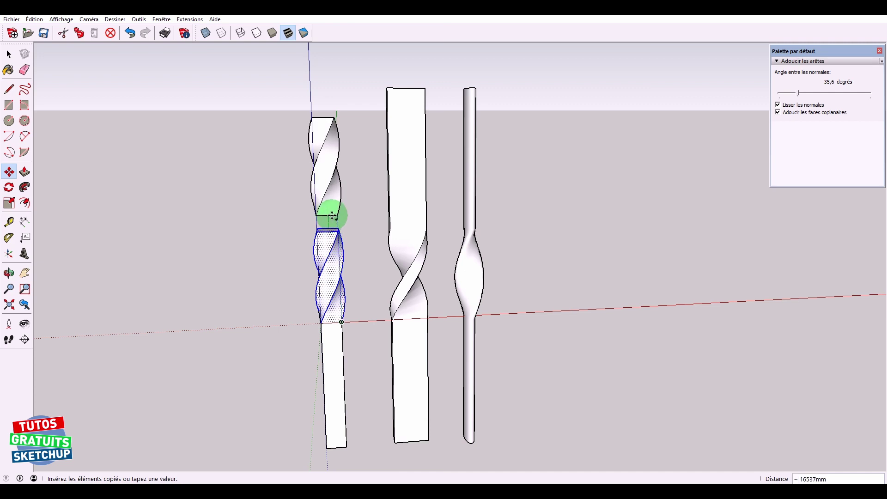
{"action": "left_click", "coordinate": [332, 216]}
Step: Reframe the view on the gap and select the whole upper twisted copy
{"action": "key", "text": "o"}
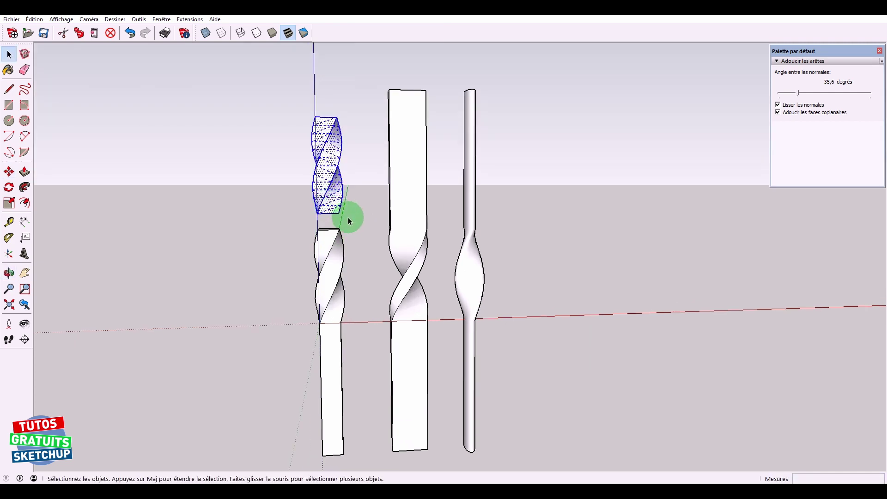
{"action": "left_click_drag", "start_coordinate": [348, 218], "coordinate": [347, 240]}
{"action": "key", "text": "space"}
{"action": "scroll", "coordinate": [341, 249], "scroll_direction": "up", "scroll_amount": 2}
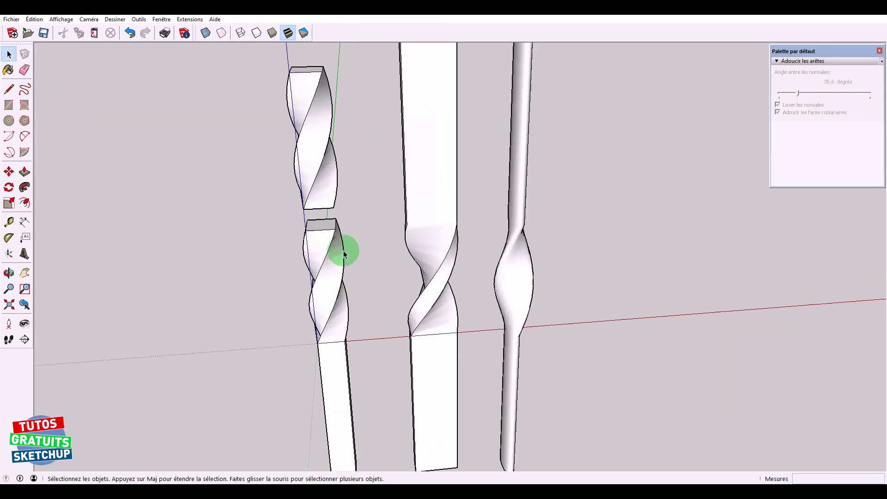
{"action": "scroll", "coordinate": [331, 226], "scroll_direction": "up", "scroll_amount": 1}
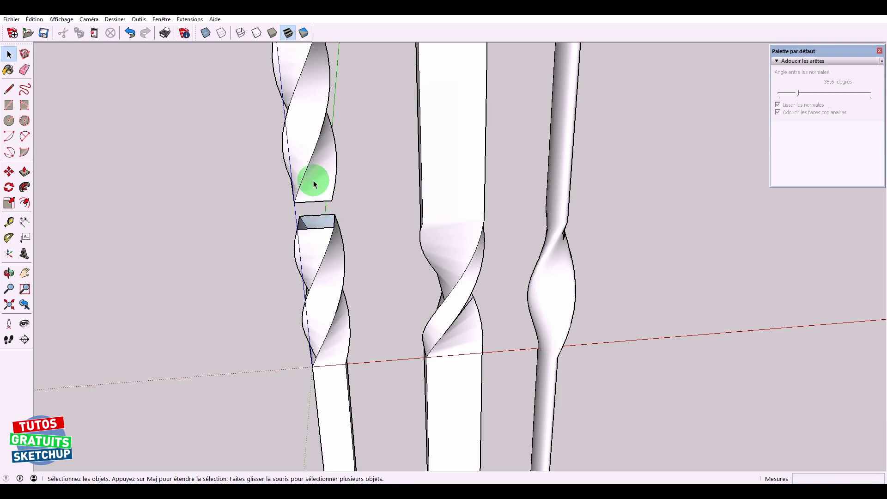
{"action": "mouse_move", "coordinate": [310, 179]}
{"action": "middle_mouse_down"}
{"action": "mouse_move", "coordinate": [323, 199]}
{"action": "mouse_move", "coordinate": [335, 170]}
{"action": "mouse_move", "coordinate": [360, 253]}
{"action": "mouse_move", "coordinate": [360, 364]}
{"action": "mouse_move", "coordinate": [361, 209]}
{"action": "mouse_move", "coordinate": [317, 207]}
{"action": "middle_mouse_up"}
{"action": "left_click", "coordinate": [322, 209]}
{"action": "triple_click", "coordinate": [322, 209]}
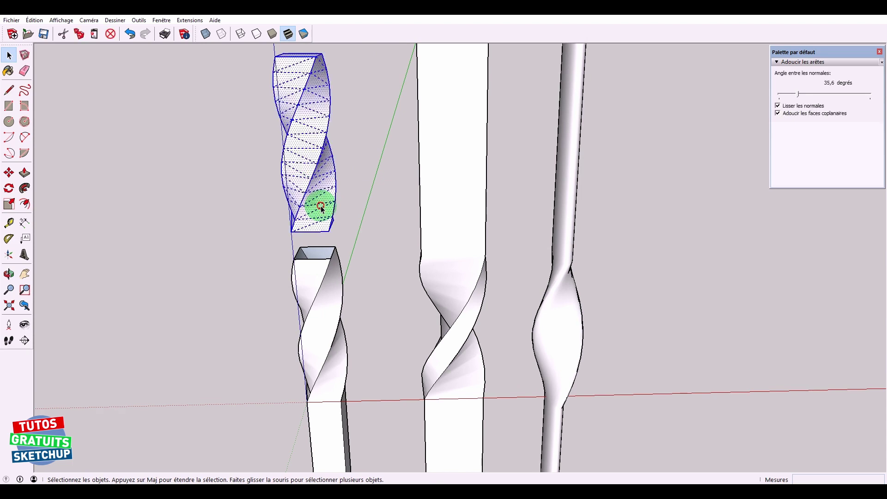
Step: Move the twisted copy down onto the top of the lower twist
{"action": "key", "text": "m"}
{"action": "left_click", "coordinate": [329, 231]}
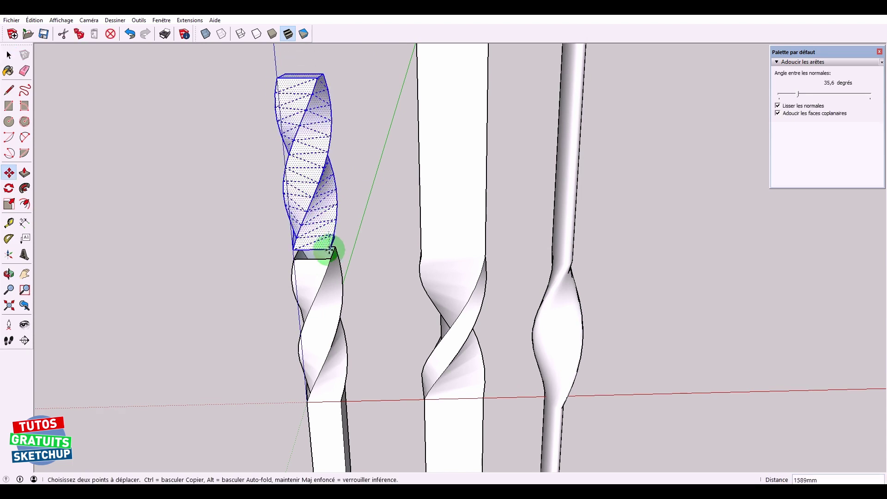
{"action": "left_click", "coordinate": [327, 257]}
{"action": "key", "text": "space"}
{"action": "left_click", "coordinate": [239, 244]}
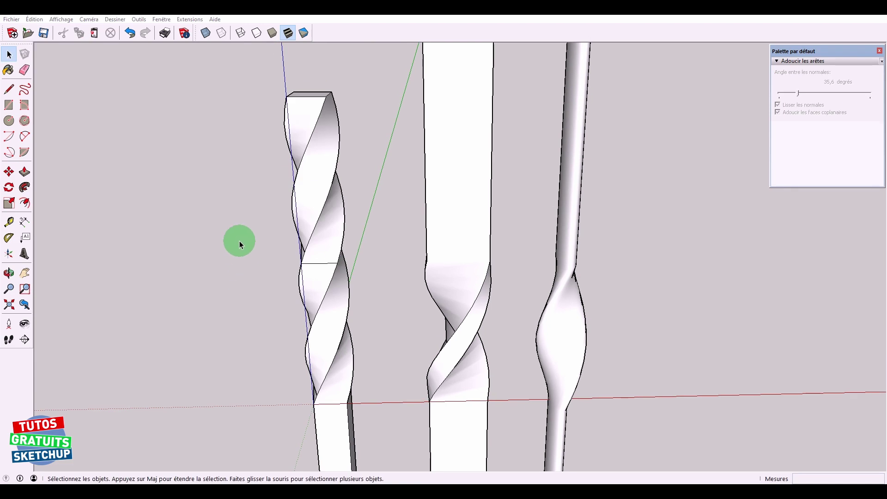
{"action": "left_click_drag", "start_coordinate": [239, 216], "coordinate": [362, 290]}
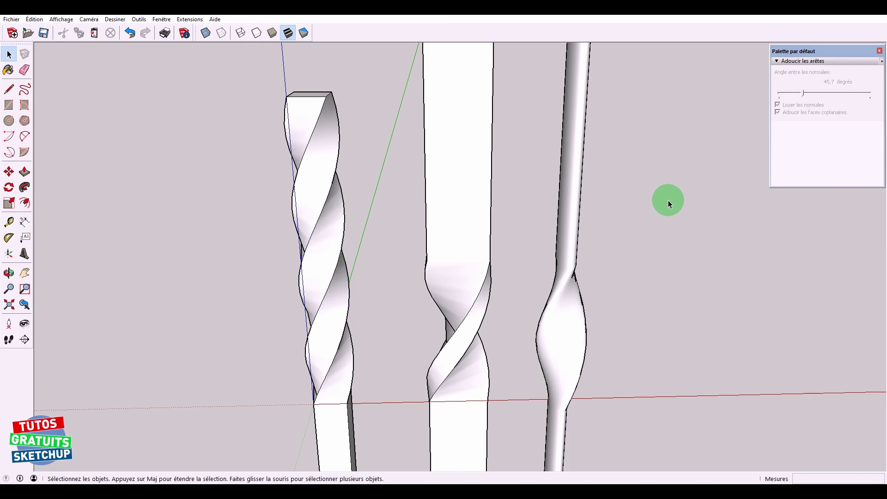
Step: Show hidden geometry and window-select the twisted middle sections of all three bars
{"action": "scroll", "coordinate": [668, 203], "scroll_direction": "down", "scroll_amount": 3}
{"action": "middle_click_drag", "start_coordinate": [669, 203], "coordinate": [445, 217], "text": "shift"}
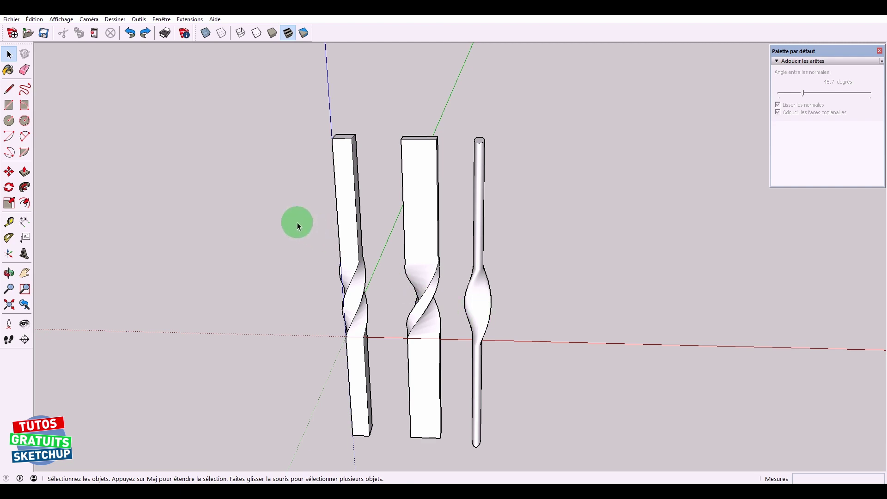
{"action": "left_click_drag", "start_coordinate": [297, 220], "coordinate": [529, 393]}
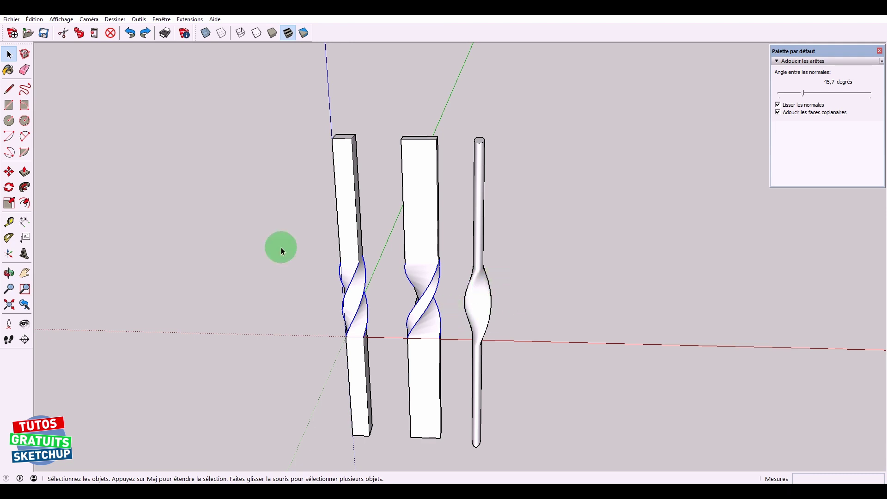
{"action": "left_click", "coordinate": [59, 21]}
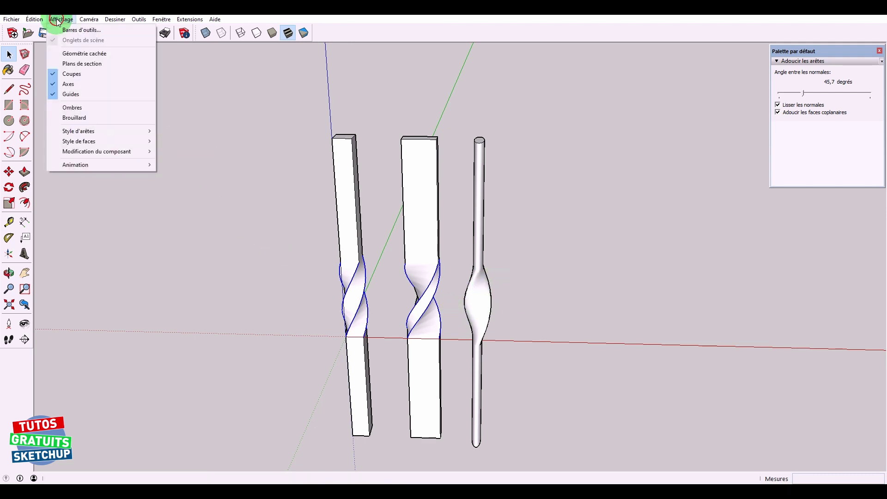
{"action": "left_click", "coordinate": [69, 53]}
{"action": "left_click_drag", "start_coordinate": [298, 226], "coordinate": [505, 373]}
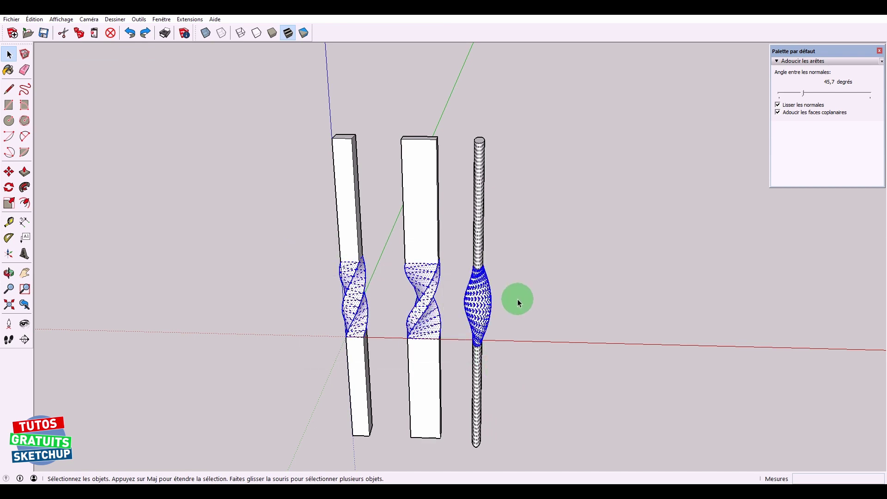
{"action": "key", "text": "s"}
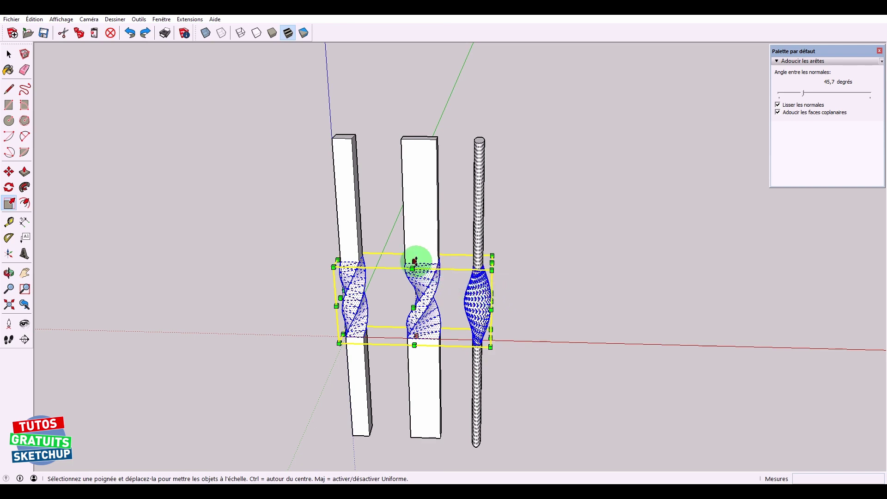
Step: Stretch the three twisted sections upward along the blue axis, then turn hidden geometry off
{"action": "left_click_drag", "start_coordinate": [415, 261], "coordinate": [417, 174]}
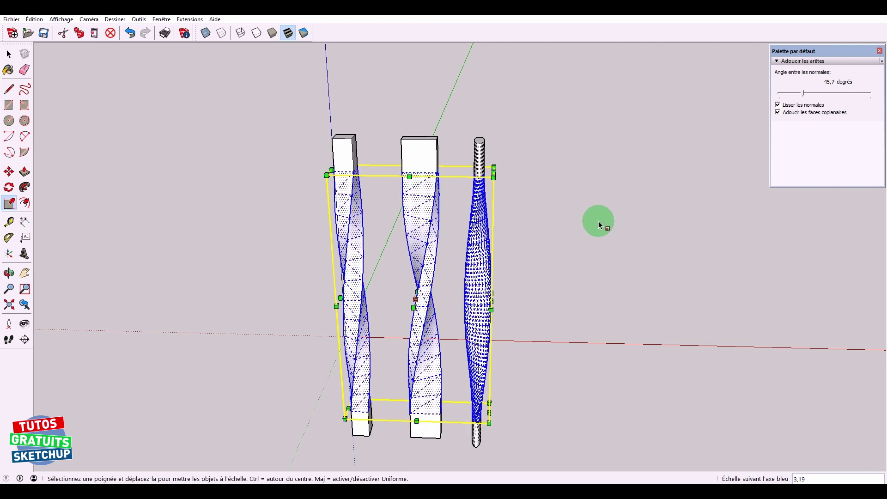
{"action": "key", "text": "space"}
{"action": "left_click", "coordinate": [566, 243]}
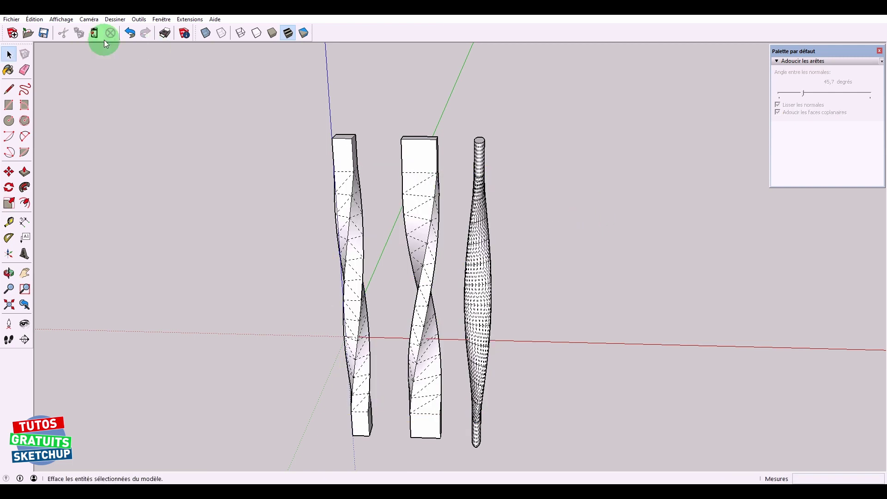
{"action": "left_click", "coordinate": [61, 19]}
{"action": "left_click", "coordinate": [81, 54]}
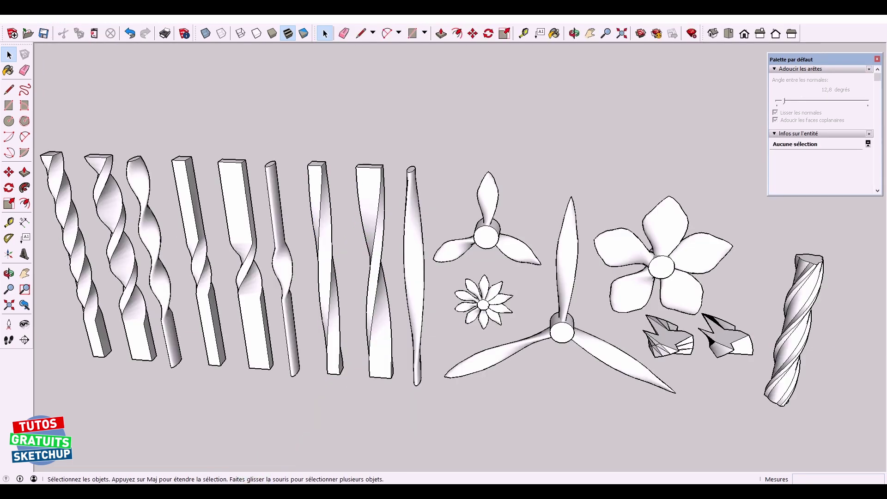
Step: Orbit and zoom in to a close, low view of the two star-shaped pieces
{"action": "key", "text": "o"}
{"action": "left_click_drag", "start_coordinate": [545, 311], "coordinate": [378, 290]}
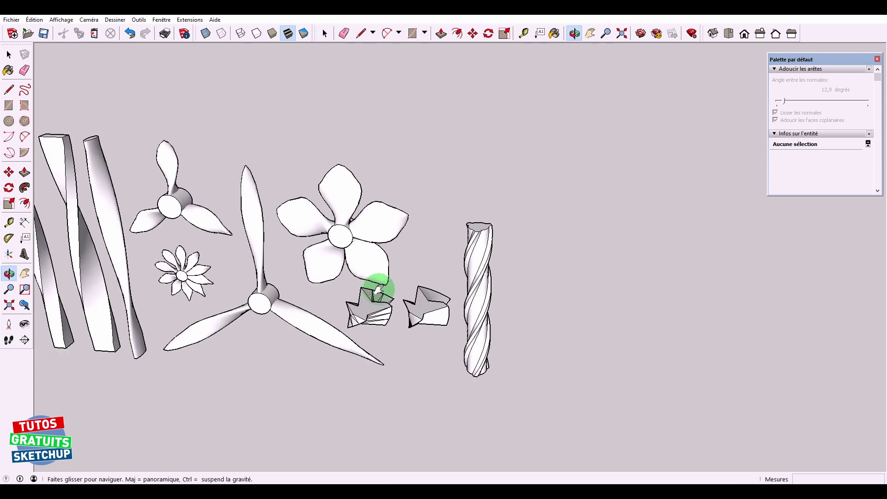
{"action": "key", "text": "space"}
{"action": "scroll", "coordinate": [397, 310], "scroll_direction": "up", "scroll_amount": 2}
{"action": "scroll", "coordinate": [416, 337], "scroll_direction": "up", "scroll_amount": 2}
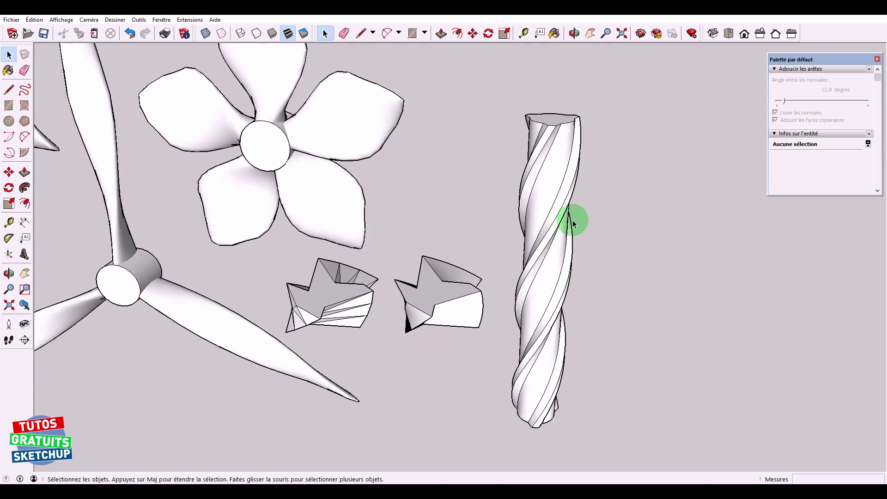
{"action": "mouse_move", "coordinate": [573, 224]}
{"action": "middle_mouse_down"}
{"action": "mouse_move", "coordinate": [548, 251]}
{"action": "mouse_move", "coordinate": [547, 289]}
{"action": "mouse_move", "coordinate": [386, 297]}
{"action": "middle_mouse_up"}
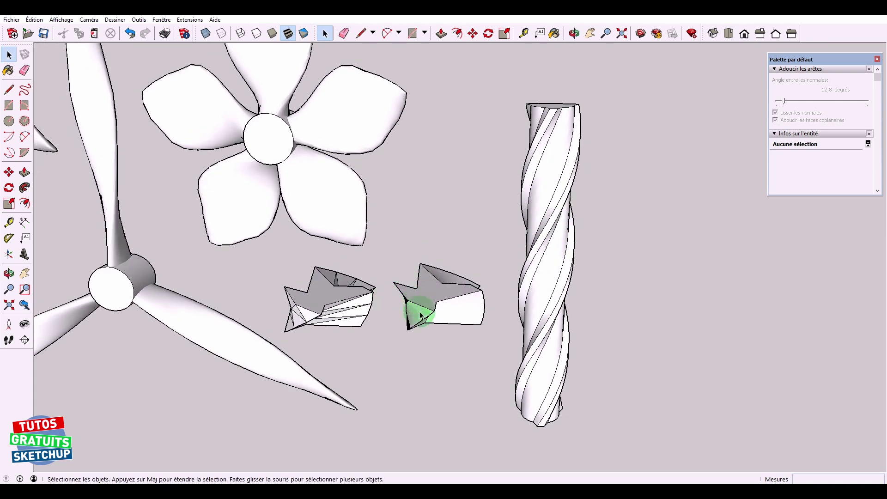
{"action": "scroll", "coordinate": [372, 317], "scroll_direction": "up", "scroll_amount": 1}
{"action": "scroll", "coordinate": [373, 317], "scroll_direction": "up", "scroll_amount": 2}
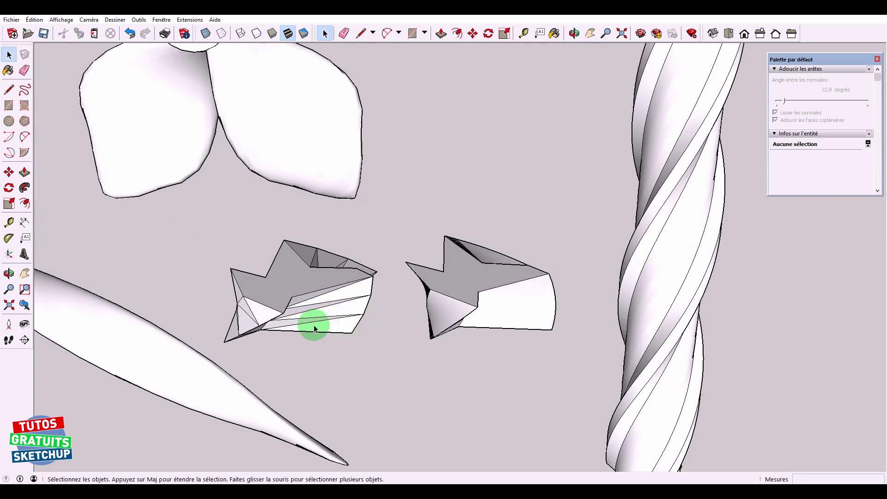
{"action": "mouse_move", "coordinate": [341, 327]}
{"action": "middle_mouse_down"}
{"action": "mouse_move", "coordinate": [303, 297]}
{"action": "mouse_move", "coordinate": [328, 324]}
{"action": "middle_mouse_up"}
{"action": "scroll", "coordinate": [327, 323], "scroll_direction": "up", "scroll_amount": 1}
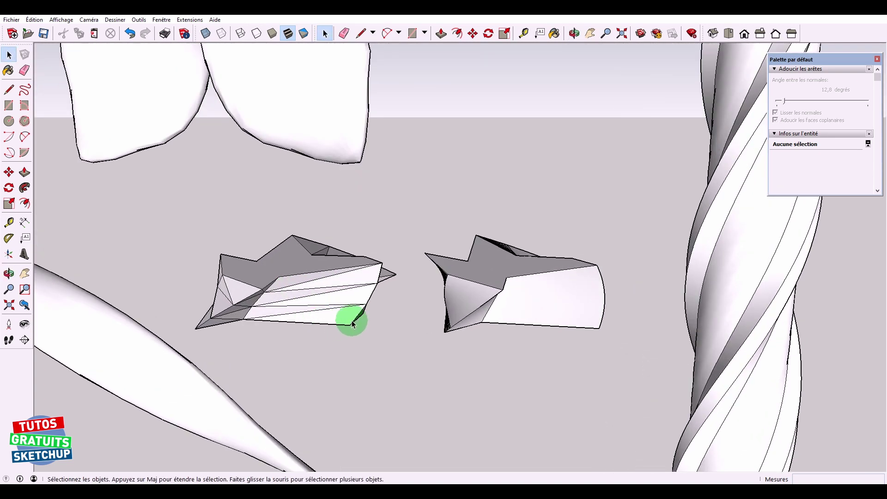
{"action": "mouse_move", "coordinate": [388, 299]}
{"action": "middle_mouse_down"}
{"action": "mouse_move", "coordinate": [312, 323]}
{"action": "mouse_move", "coordinate": [376, 306]}
{"action": "middle_mouse_up"}
Step: Set the left star's edge-softening angle to 71,3 degrees
{"action": "triple_click", "coordinate": [335, 293]}
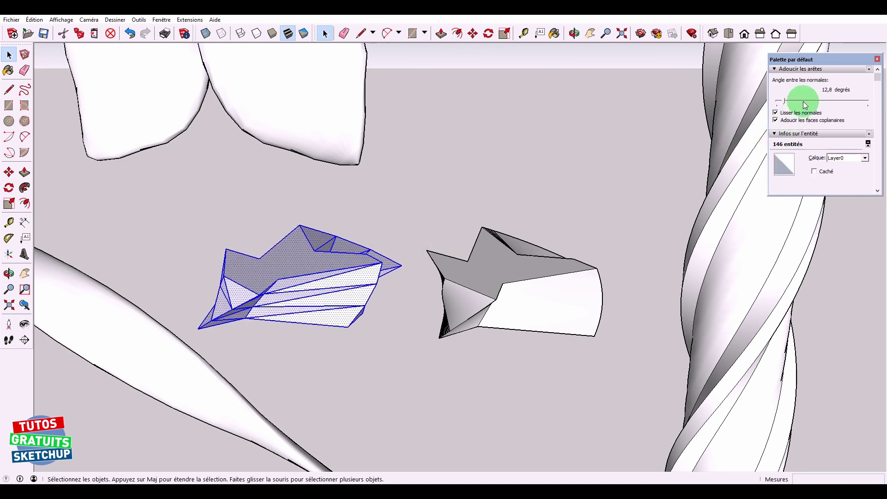
{"action": "left_click", "coordinate": [790, 101]}
{"action": "left_click_drag", "start_coordinate": [800, 103], "coordinate": [837, 103]}
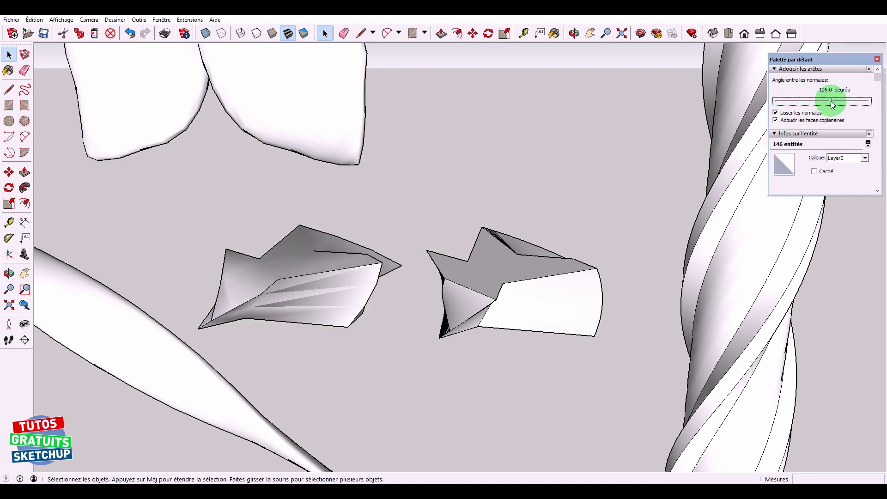
{"action": "left_click_drag", "start_coordinate": [826, 103], "coordinate": [814, 103]}
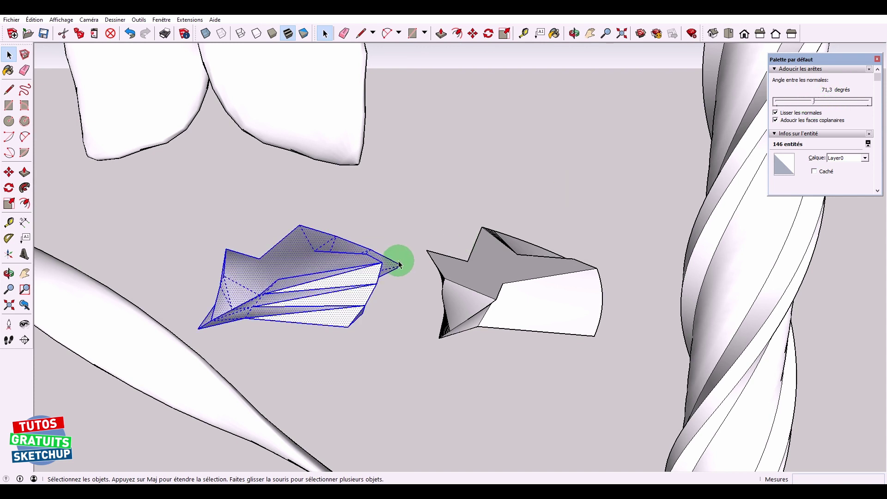
{"action": "left_click", "coordinate": [398, 307]}
Step: Orbit low and nearly edge-on around the two stars to inspect their facets
{"action": "mouse_move", "coordinate": [398, 307]}
{"action": "middle_mouse_down"}
{"action": "mouse_move", "coordinate": [332, 273]}
{"action": "mouse_move", "coordinate": [224, 292]}
{"action": "mouse_move", "coordinate": [172, 285]}
{"action": "middle_mouse_up"}
{"action": "scroll", "coordinate": [334, 278], "scroll_direction": "up", "scroll_amount": 3}
{"action": "scroll", "coordinate": [335, 278], "scroll_direction": "up", "scroll_amount": 3}
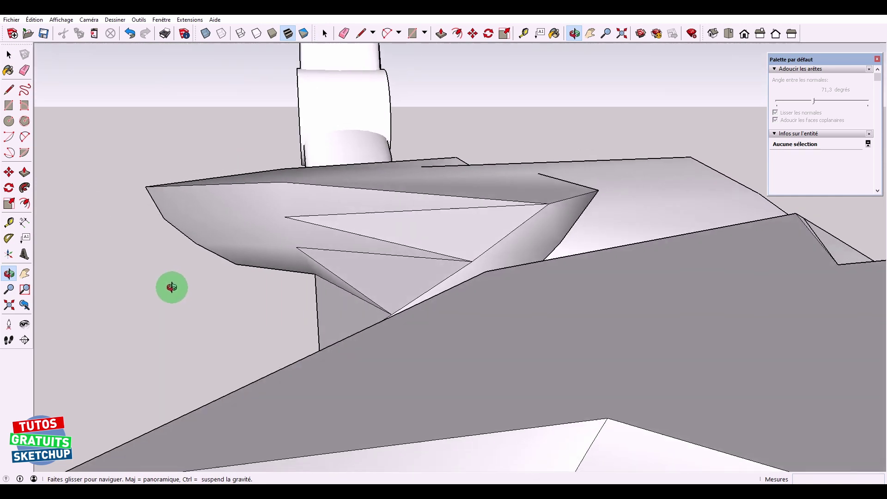
{"action": "middle_click_drag", "start_coordinate": [371, 249], "coordinate": [292, 270]}
{"action": "mouse_move", "coordinate": [379, 245]}
{"action": "middle_mouse_down"}
{"action": "mouse_move", "coordinate": [406, 243]}
{"action": "mouse_move", "coordinate": [347, 370]}
{"action": "mouse_move", "coordinate": [497, 333]}
{"action": "mouse_move", "coordinate": [585, 371]}
{"action": "mouse_move", "coordinate": [659, 425]}
{"action": "mouse_move", "coordinate": [432, 400]}
{"action": "mouse_move", "coordinate": [529, 382]}
{"action": "mouse_move", "coordinate": [442, 365]}
{"action": "middle_mouse_up"}
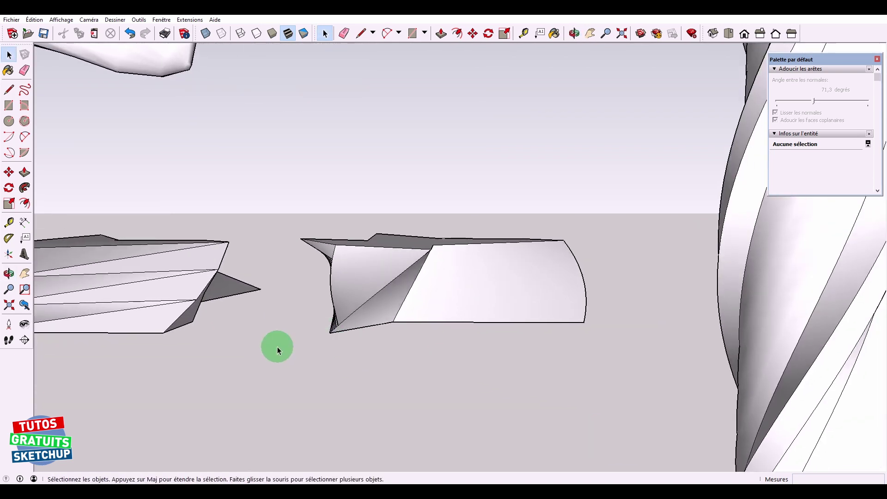
{"action": "left_click", "coordinate": [62, 19]}
{"action": "left_click", "coordinate": [79, 52]}
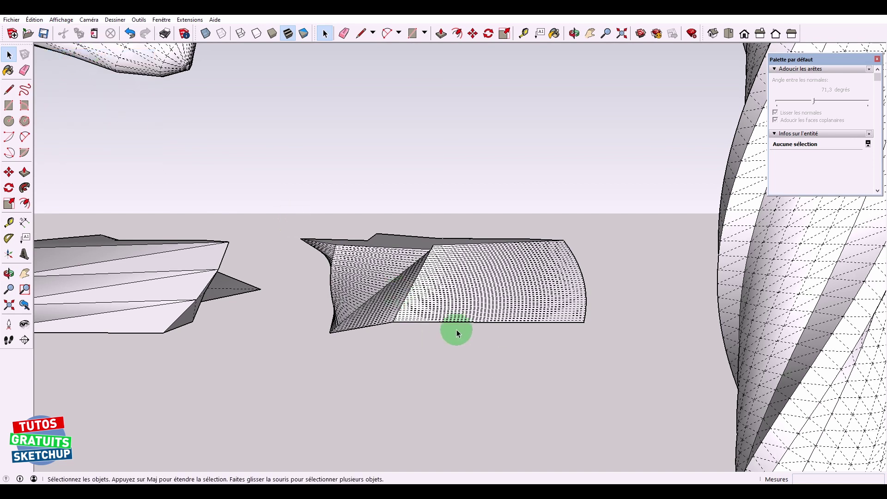
{"action": "scroll", "coordinate": [598, 309], "scroll_direction": "up", "scroll_amount": 3}
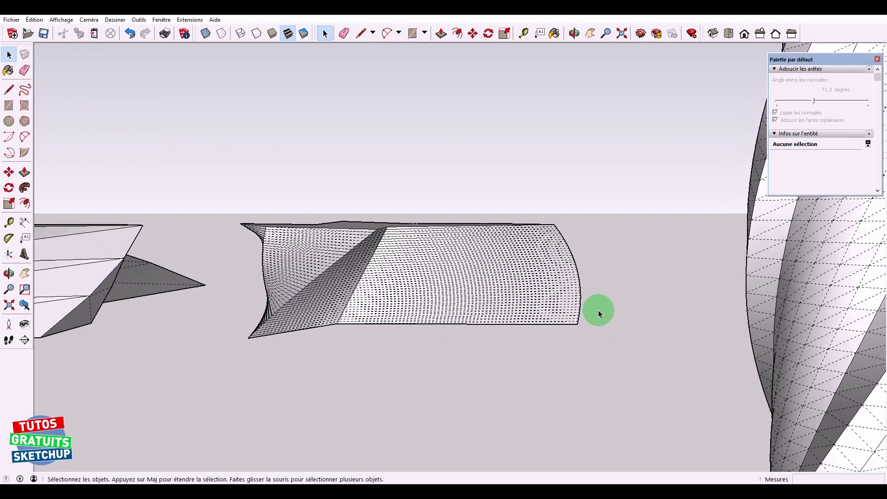
{"action": "scroll", "coordinate": [564, 301], "scroll_direction": "up", "scroll_amount": 3}
{"action": "scroll", "coordinate": [534, 290], "scroll_direction": "up", "scroll_amount": 2}
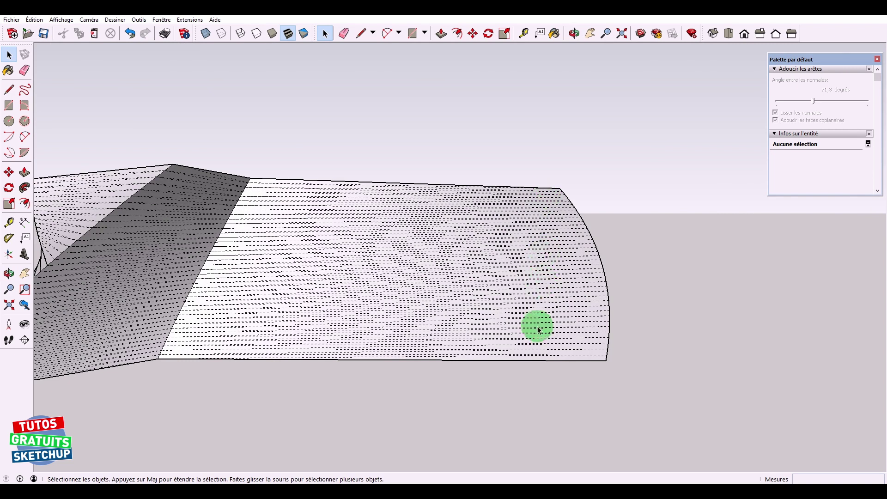
{"action": "scroll", "coordinate": [317, 353], "scroll_direction": "down", "scroll_amount": 2}
{"action": "scroll", "coordinate": [158, 386], "scroll_direction": "down", "scroll_amount": 2}
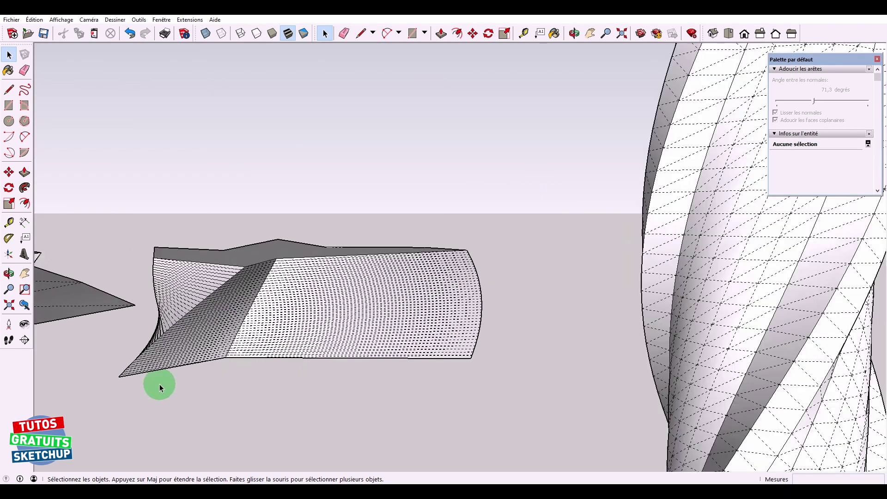
{"action": "mouse_move", "coordinate": [170, 348]}
{"action": "middle_mouse_down"}
{"action": "mouse_move", "coordinate": [226, 363]}
{"action": "mouse_move", "coordinate": [240, 383]}
{"action": "mouse_move", "coordinate": [343, 361]}
{"action": "mouse_move", "coordinate": [465, 359]}
{"action": "middle_mouse_up"}
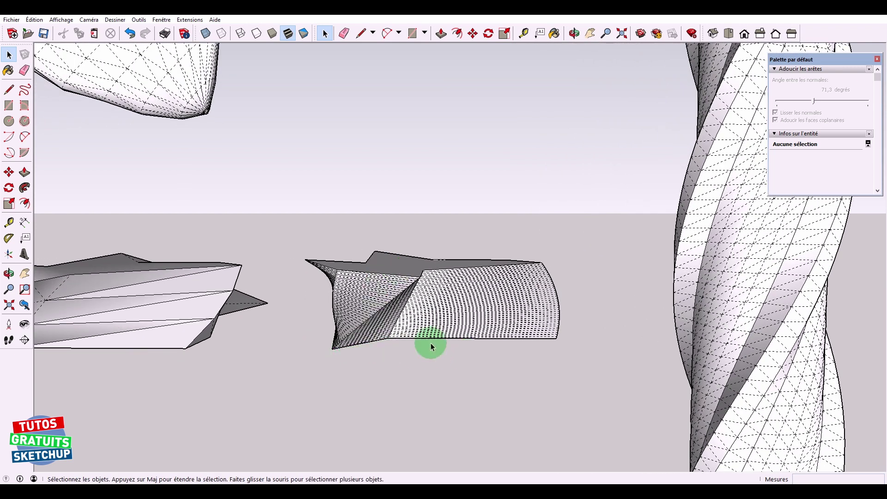
{"action": "mouse_move", "coordinate": [365, 408]}
{"action": "middle_mouse_down"}
{"action": "mouse_move", "coordinate": [447, 380]}
{"action": "mouse_move", "coordinate": [460, 392]}
{"action": "mouse_move", "coordinate": [378, 360]}
{"action": "middle_mouse_up"}
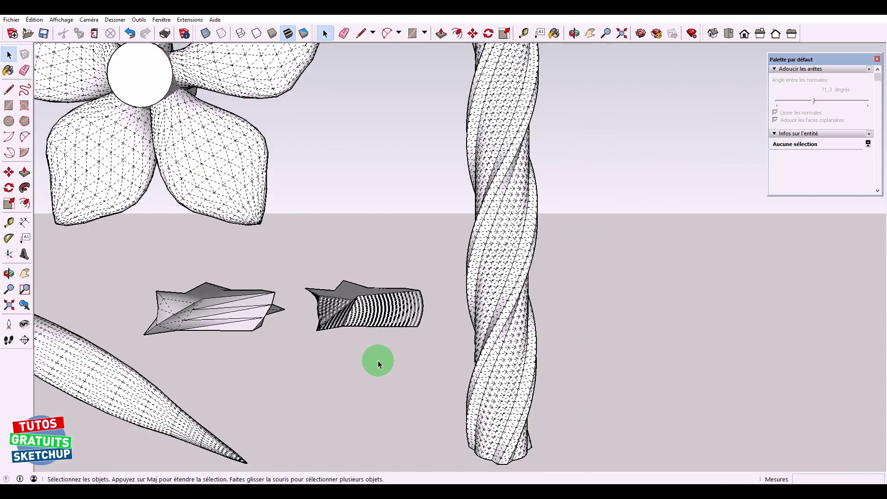
{"action": "left_click", "coordinate": [61, 19]}
{"action": "left_click", "coordinate": [84, 54]}
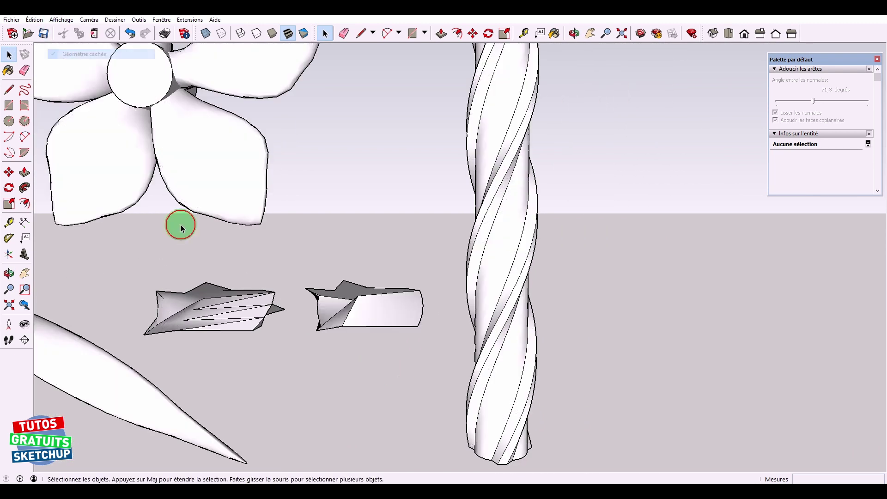
{"action": "key", "text": "shift+z"}
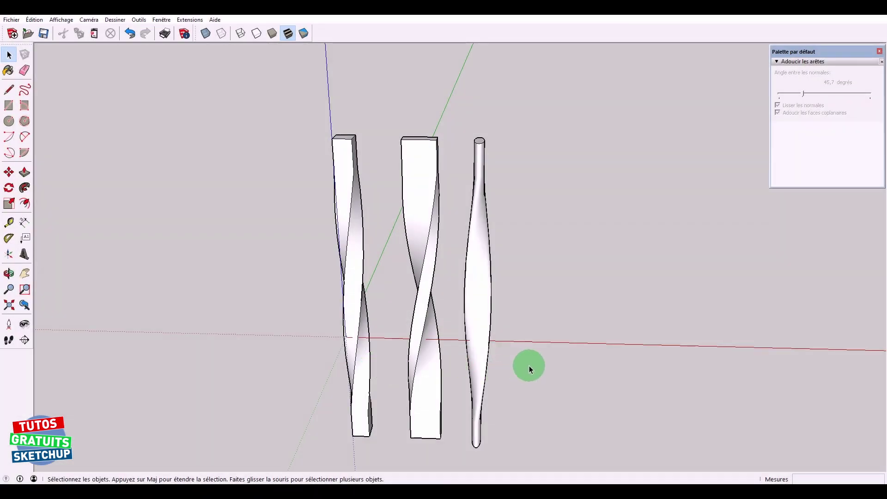
Step: Delete the middle and left twisted square bars
{"action": "mouse_move", "coordinate": [529, 365]}
{"action": "middle_mouse_down", "text": "shift"}
{"action": "mouse_move", "coordinate": [463, 335]}
{"action": "mouse_move", "coordinate": [447, 317]}
{"action": "middle_mouse_up", "text": "shift"}
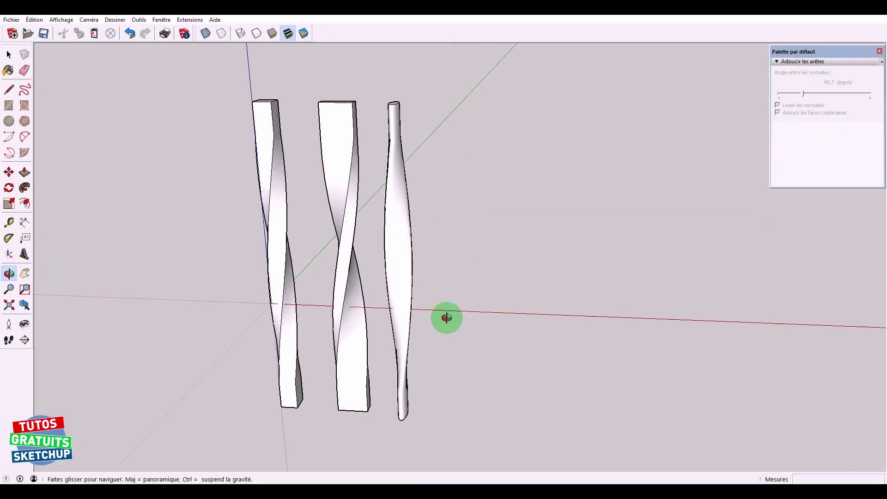
{"action": "key", "text": "space"}
{"action": "left_click", "coordinate": [342, 212]}
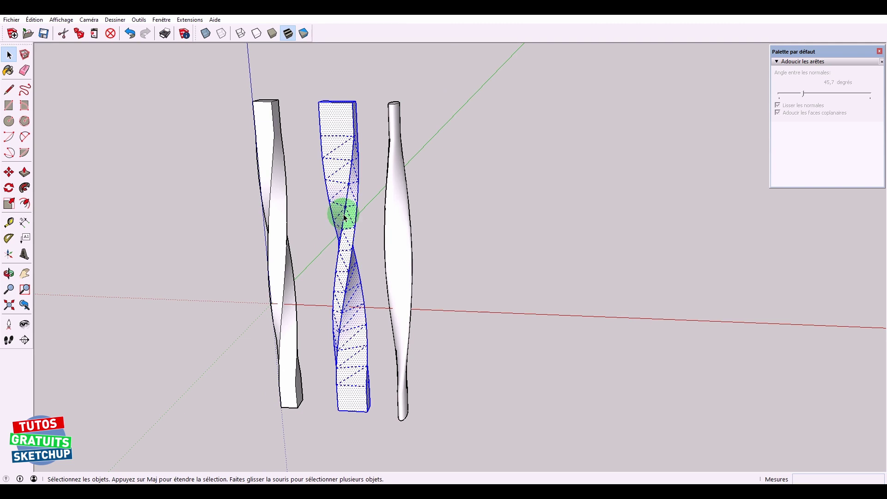
{"action": "left_click", "coordinate": [272, 215], "text": "shift"}
{"action": "key", "text": "Delete"}
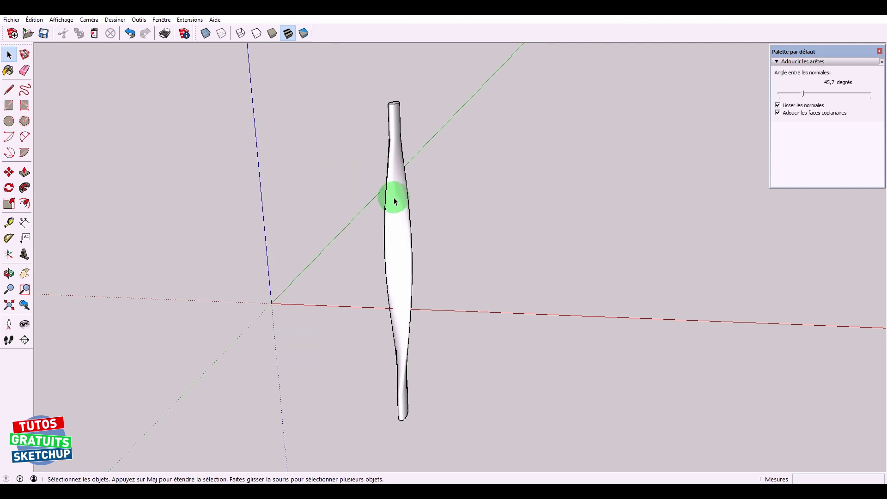
Step: Show the column's hidden geometry and window-select its middle portion
{"action": "left_click", "coordinate": [396, 206]}
{"action": "left_click", "coordinate": [61, 20]}
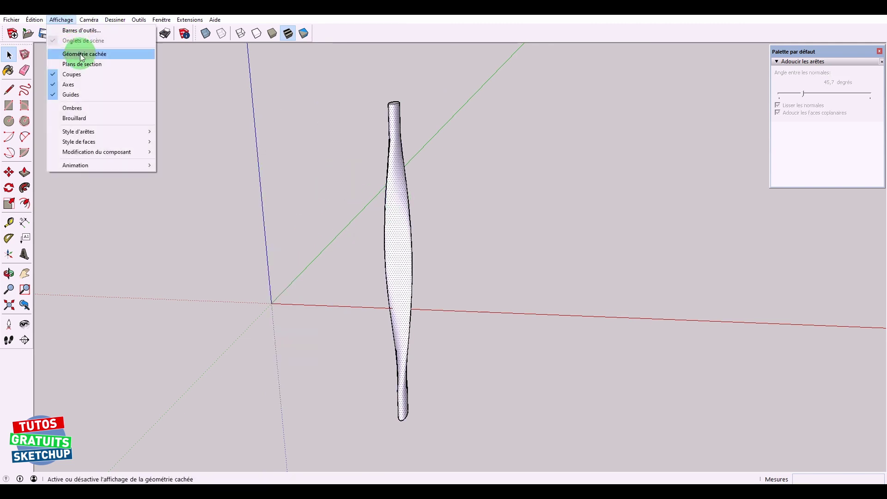
{"action": "left_click", "coordinate": [85, 54]}
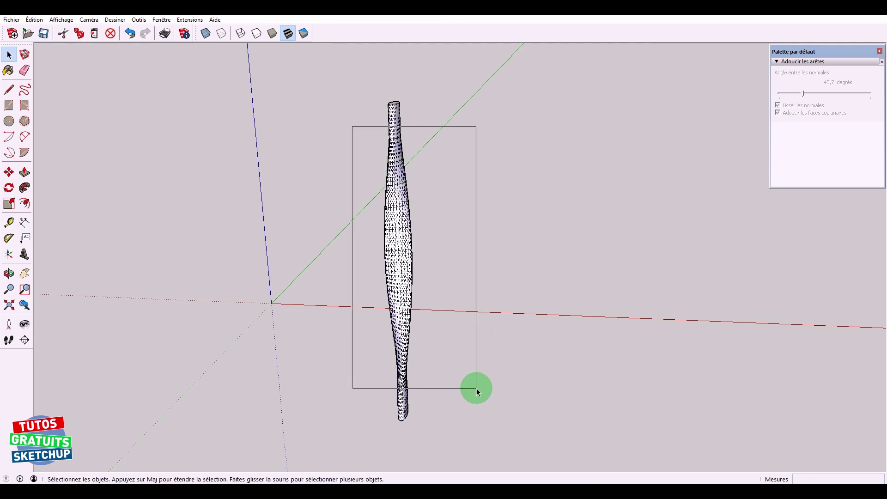
{"action": "left_click_drag", "start_coordinate": [352, 124], "coordinate": [477, 386]}
{"action": "key", "text": "s"}
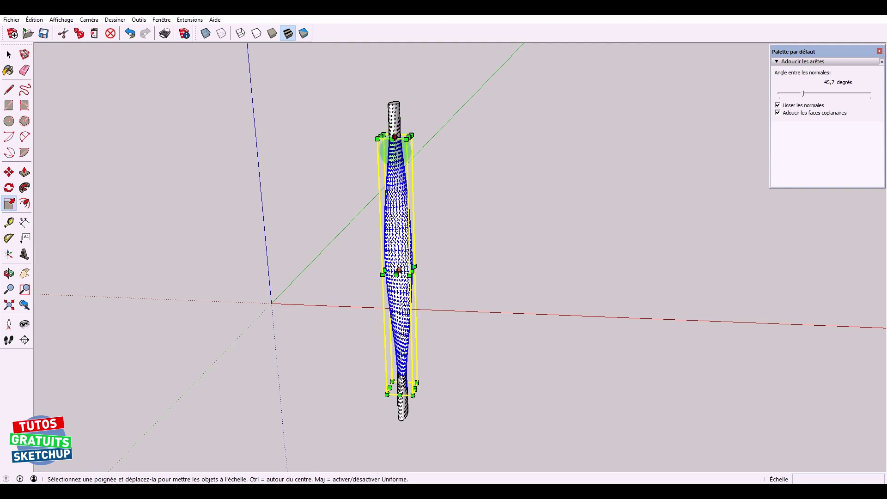
Step: Squash the column's middle section vertically to 0,27 and delete the upper thin shaft
{"action": "left_click_drag", "start_coordinate": [395, 137], "coordinate": [398, 236]}
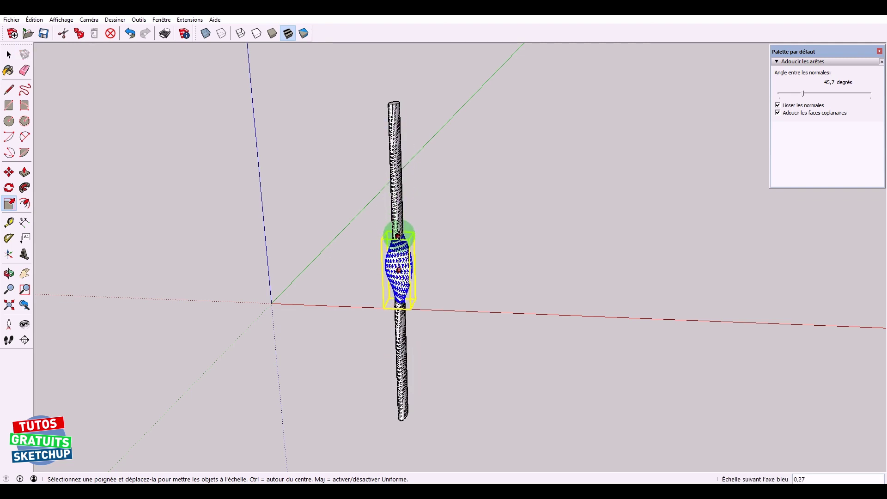
{"action": "key", "text": "space"}
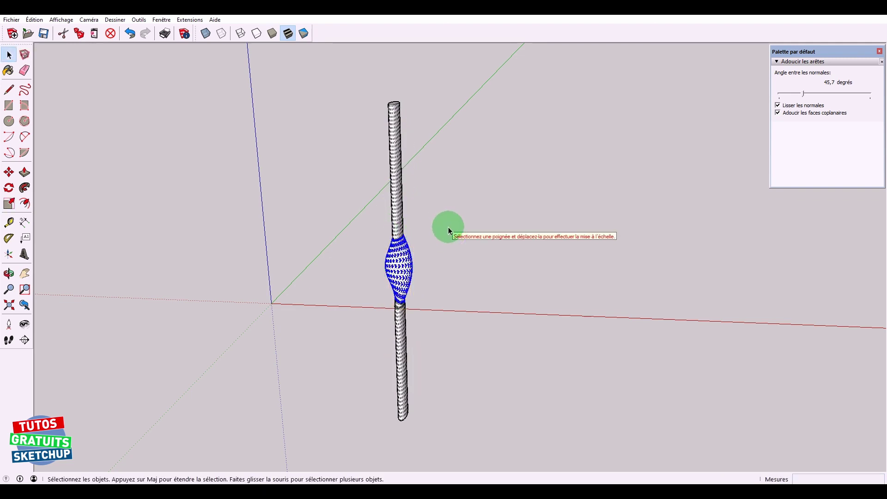
{"action": "middle_click_drag", "start_coordinate": [448, 231], "coordinate": [466, 192]}
{"action": "left_click_drag", "start_coordinate": [438, 87], "coordinate": [360, 246]}
{"action": "key", "text": "Delete"}
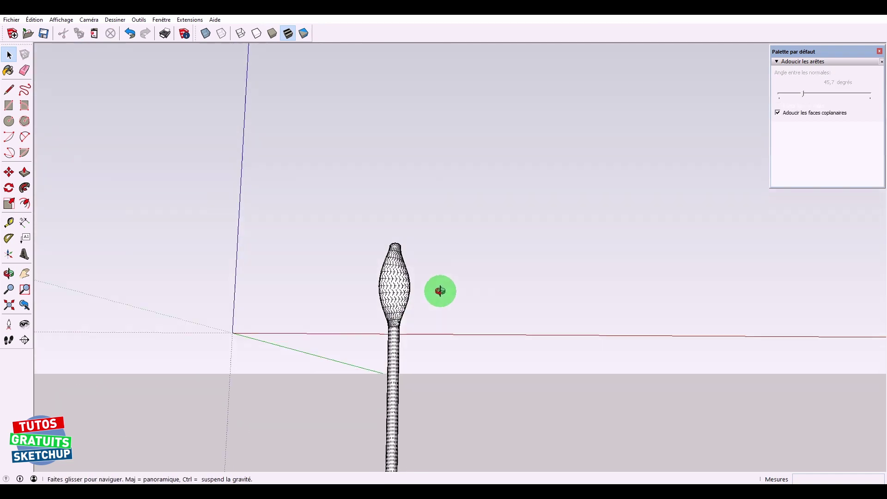
Step: Delete the lower thin shaft and view the remaining blade upright
{"action": "middle_click_drag", "start_coordinate": [429, 333], "coordinate": [439, 291]}
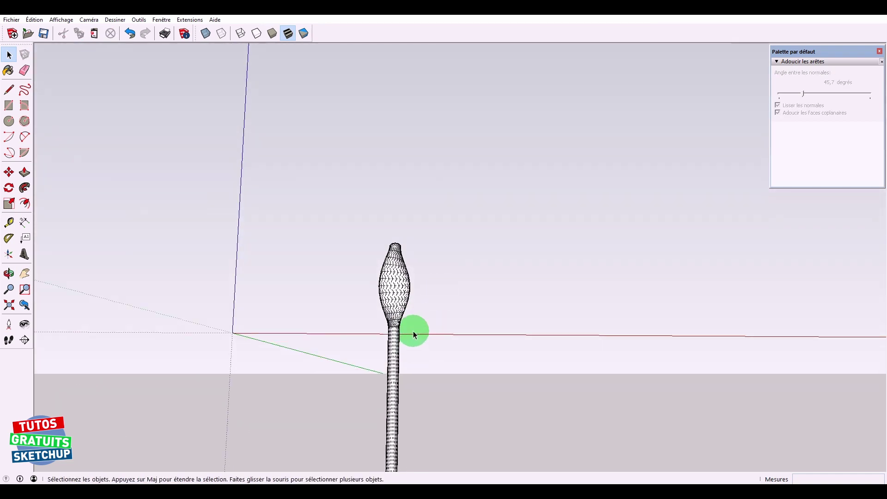
{"action": "left_click_drag", "start_coordinate": [364, 382], "coordinate": [354, 404]}
{"action": "key", "text": "Delete"}
{"action": "middle_click_drag", "start_coordinate": [355, 404], "coordinate": [453, 367]}
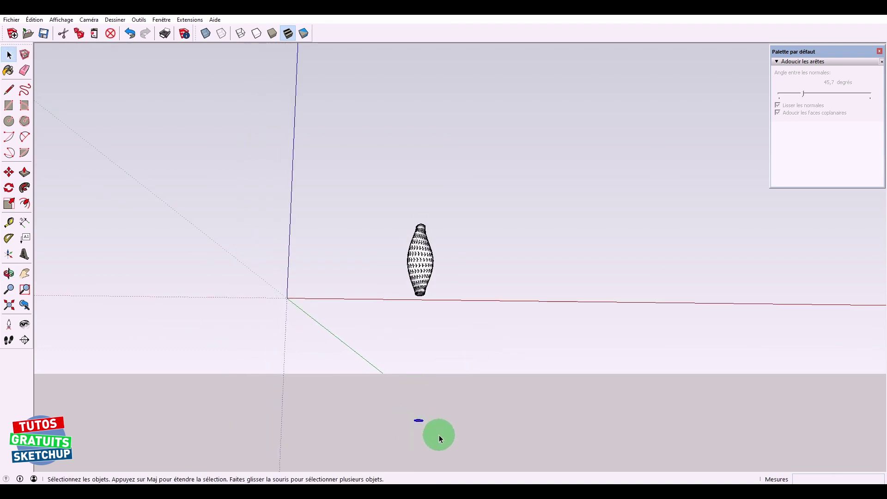
{"action": "middle_click_drag", "start_coordinate": [243, 128], "coordinate": [265, 311]}
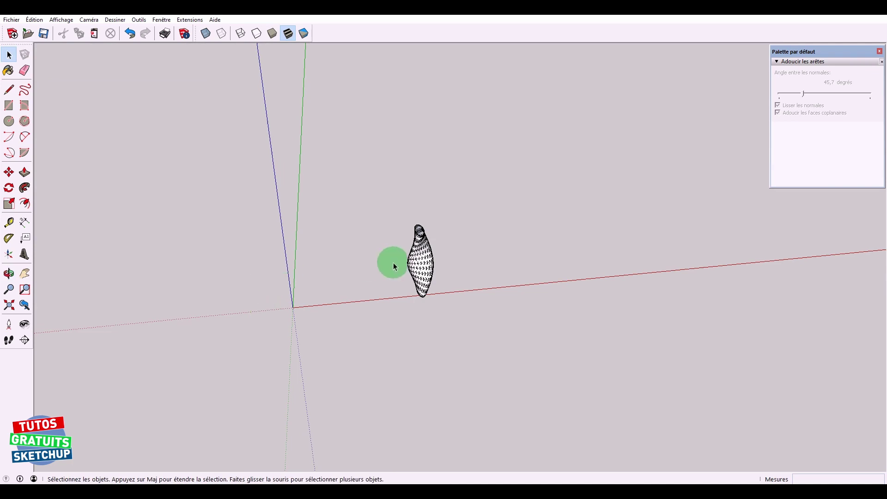
{"action": "mouse_move", "coordinate": [394, 267]}
{"action": "middle_mouse_down"}
{"action": "mouse_move", "coordinate": [431, 245]}
{"action": "mouse_move", "coordinate": [439, 271]}
{"action": "mouse_move", "coordinate": [457, 259]}
{"action": "mouse_move", "coordinate": [463, 246]}
{"action": "mouse_move", "coordinate": [428, 223]}
{"action": "mouse_move", "coordinate": [469, 188]}
{"action": "mouse_move", "coordinate": [364, 230]}
{"action": "mouse_move", "coordinate": [553, 209]}
{"action": "mouse_move", "coordinate": [450, 209]}
{"action": "mouse_move", "coordinate": [422, 243]}
{"action": "mouse_move", "coordinate": [412, 182]}
{"action": "mouse_move", "coordinate": [403, 268]}
{"action": "mouse_move", "coordinate": [408, 239]}
{"action": "mouse_move", "coordinate": [414, 251]}
{"action": "mouse_move", "coordinate": [401, 265]}
{"action": "mouse_move", "coordinate": [396, 259]}
{"action": "mouse_move", "coordinate": [404, 283]}
{"action": "middle_mouse_up"}
Step: Select an edge ring on the blade and scale it inward about its centre
{"action": "scroll", "coordinate": [408, 239], "scroll_direction": "up", "scroll_amount": 2}
{"action": "scroll", "coordinate": [409, 239], "scroll_direction": "up", "scroll_amount": 2}
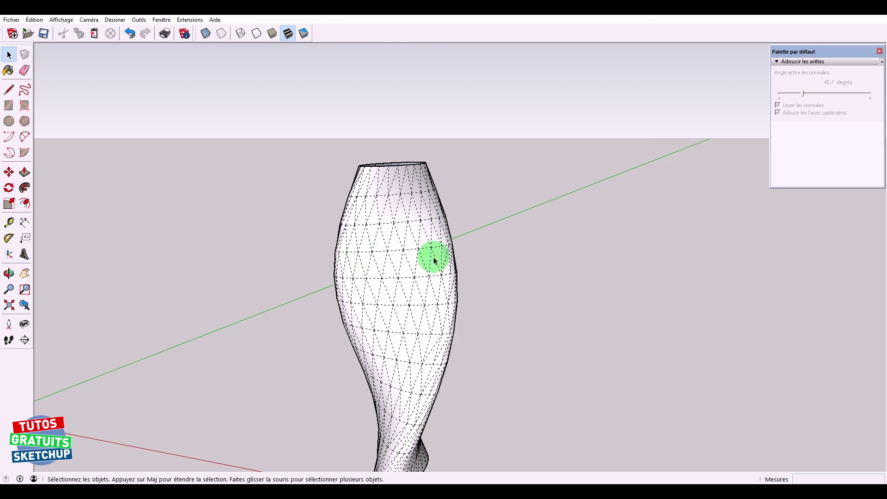
{"action": "left_click", "coordinate": [317, 235]}
{"action": "left_click_drag", "start_coordinate": [316, 236], "coordinate": [482, 263]}
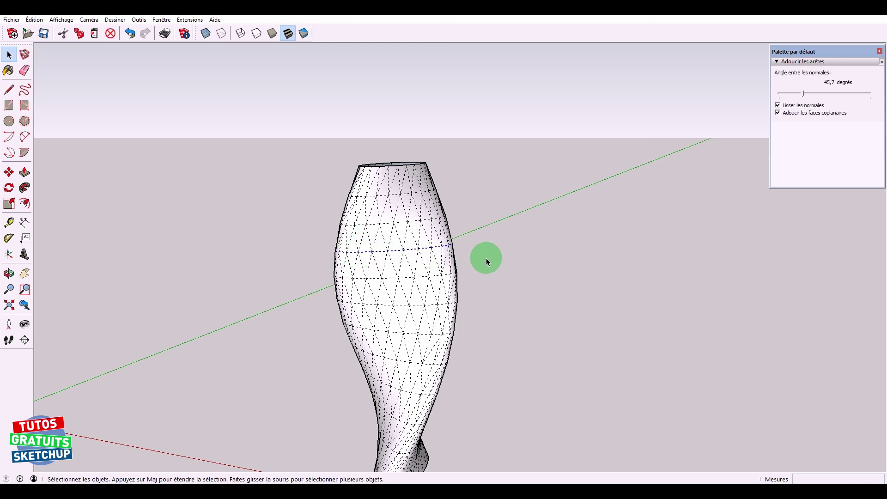
{"action": "mouse_move", "coordinate": [486, 258]}
{"action": "middle_mouse_down"}
{"action": "mouse_move", "coordinate": [481, 283]}
{"action": "mouse_move", "coordinate": [478, 261]}
{"action": "middle_mouse_up"}
{"action": "key", "text": "s"}
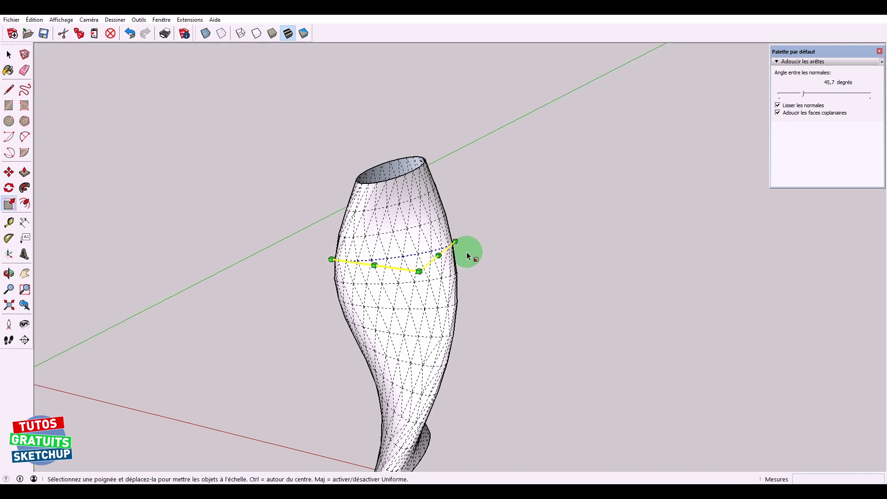
{"action": "key", "text": "ctrl"}
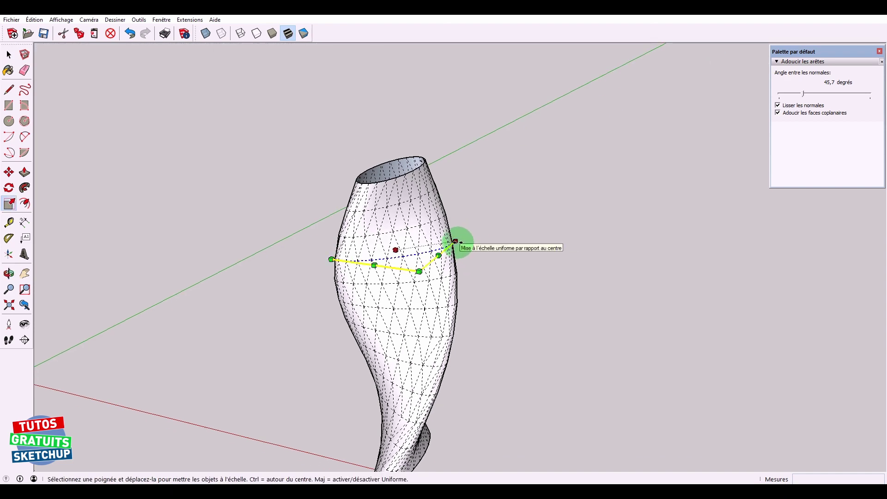
{"action": "left_click_drag", "start_coordinate": [455, 241], "coordinate": [453, 242]}
{"action": "type", "text": "0,9"}
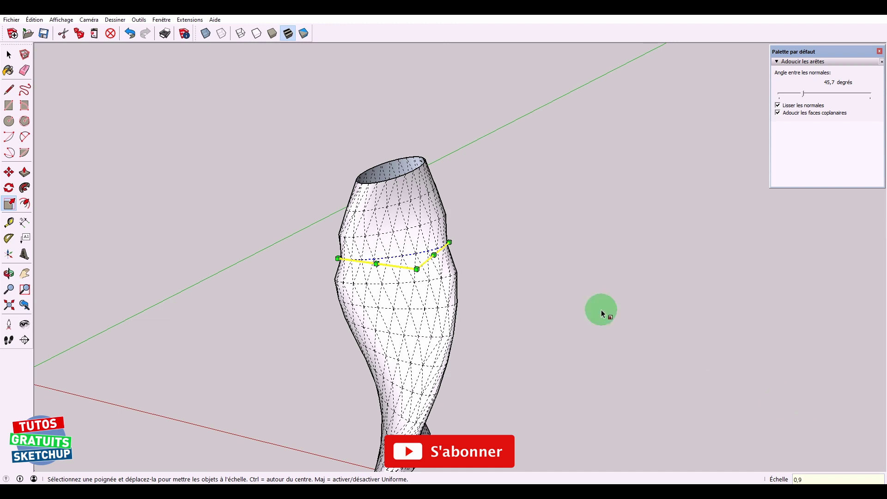
{"action": "key", "text": "space"}
{"action": "left_click", "coordinate": [495, 220]}
Step: Scale a ring near the top uniformly inward to about 0,74
{"action": "mouse_move", "coordinate": [479, 244]}
{"action": "middle_mouse_down"}
{"action": "mouse_move", "coordinate": [400, 218]}
{"action": "mouse_move", "coordinate": [310, 209]}
{"action": "mouse_move", "coordinate": [319, 211]}
{"action": "mouse_move", "coordinate": [313, 186]}
{"action": "middle_mouse_up"}
{"action": "left_click_drag", "start_coordinate": [315, 206], "coordinate": [470, 229]}
{"action": "key", "text": "s"}
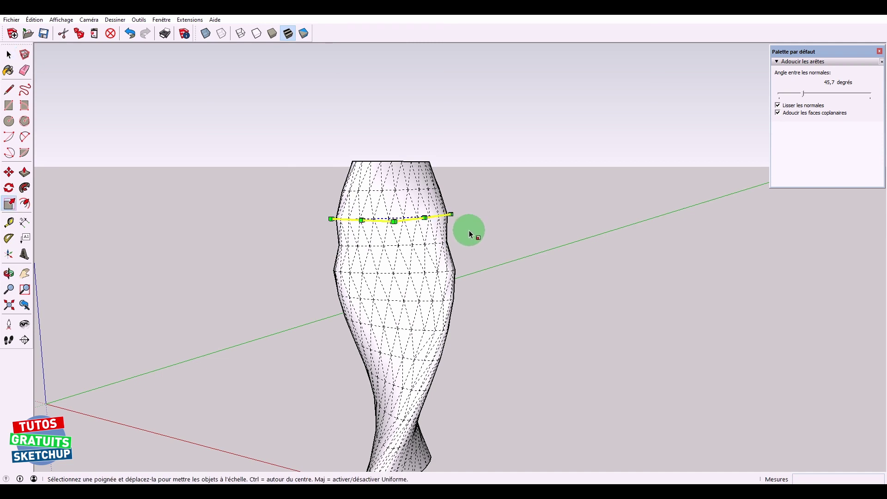
{"action": "middle_click_drag", "start_coordinate": [469, 230], "coordinate": [469, 240]}
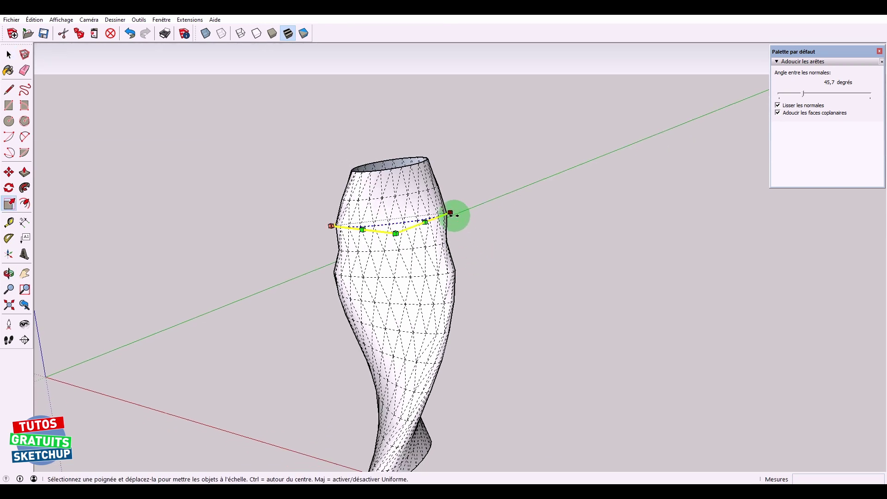
{"action": "left_click_drag", "start_coordinate": [453, 214], "coordinate": [441, 215], "text": "ctrl"}
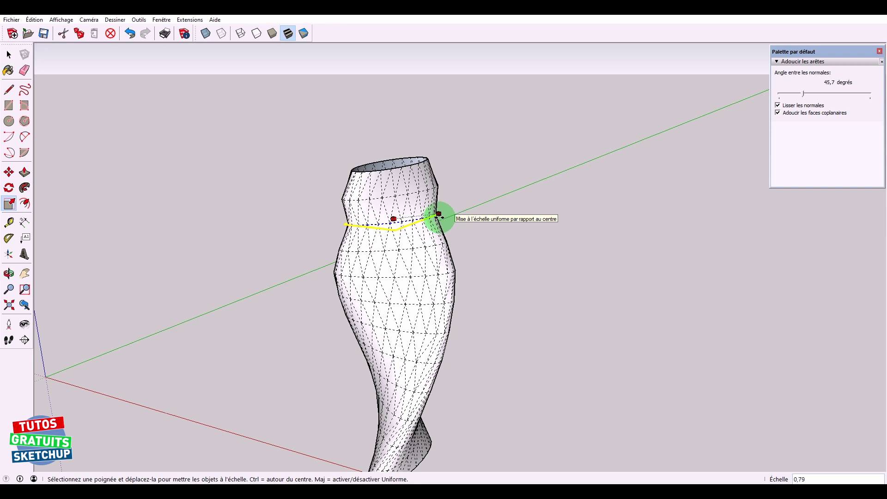
{"action": "left_click_drag", "start_coordinate": [442, 218], "coordinate": [440, 218], "text": "ctrl"}
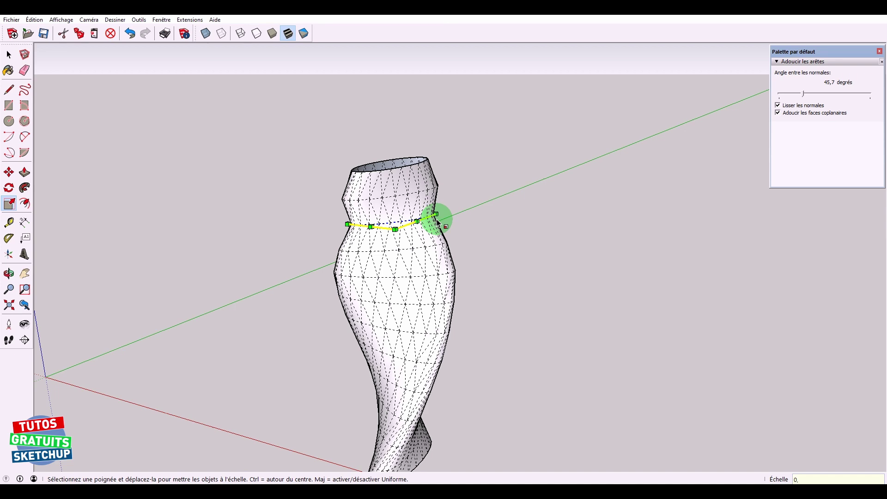
{"action": "left_click_drag", "start_coordinate": [438, 222], "coordinate": [451, 214]}
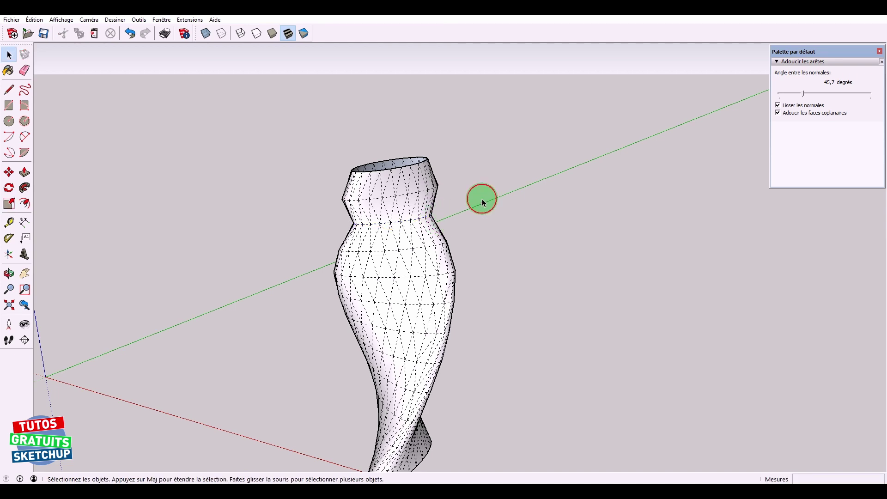
{"action": "mouse_move", "coordinate": [482, 198]}
{"action": "middle_mouse_down"}
{"action": "mouse_move", "coordinate": [459, 218]}
{"action": "mouse_move", "coordinate": [373, 199]}
{"action": "middle_mouse_up"}
Step: Scale the next ring toward the top down to about 0,73
{"action": "key", "text": "space"}
{"action": "left_click_drag", "start_coordinate": [329, 180], "coordinate": [461, 196]}
{"action": "mouse_move", "coordinate": [461, 196]}
{"action": "middle_mouse_down"}
{"action": "mouse_move", "coordinate": [462, 222]}
{"action": "mouse_move", "coordinate": [456, 204]}
{"action": "middle_mouse_up"}
{"action": "key", "text": "s"}
{"action": "left_click_drag", "start_coordinate": [453, 188], "coordinate": [406, 197]}
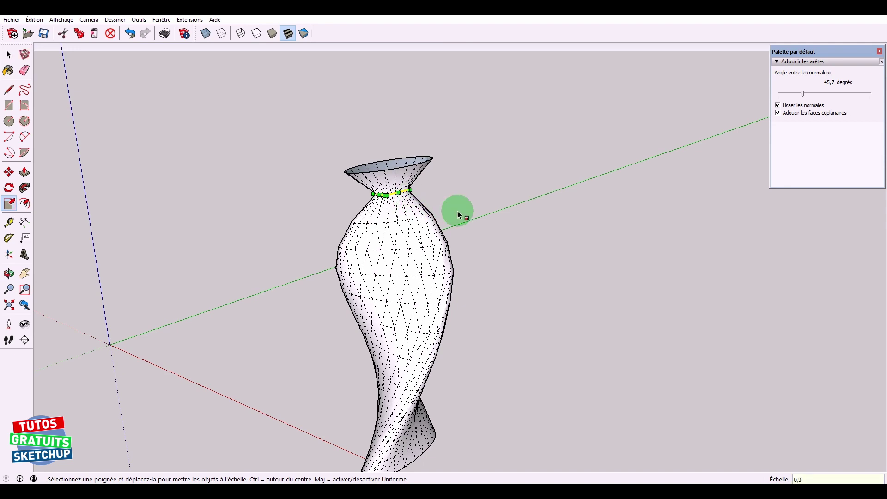
Step: Scale the top rim down to about 0,1, closing it into a tiny opening
{"action": "key", "text": "o"}
{"action": "left_click_drag", "start_coordinate": [456, 174], "coordinate": [426, 175]}
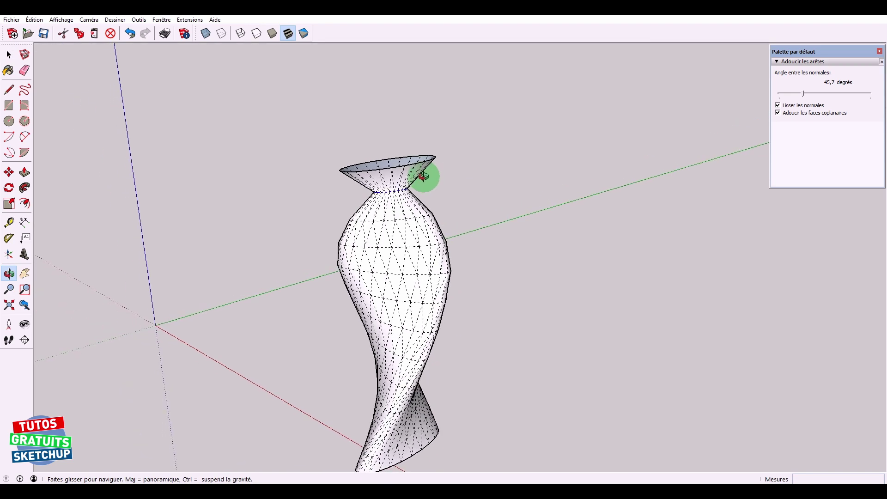
{"action": "key", "text": "space"}
{"action": "left_click_drag", "start_coordinate": [315, 147], "coordinate": [456, 178]}
{"action": "middle_click_drag", "start_coordinate": [481, 209], "coordinate": [461, 210]}
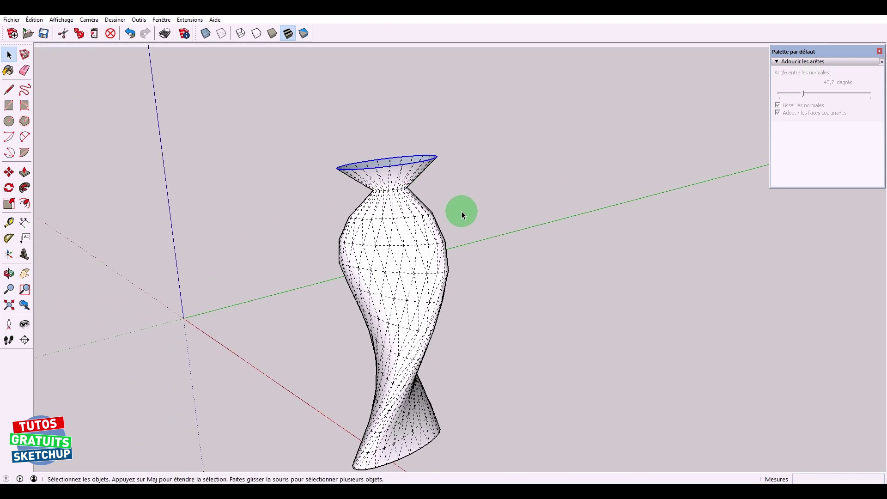
{"action": "key", "text": "s"}
{"action": "middle_click_drag", "start_coordinate": [456, 179], "coordinate": [460, 174]}
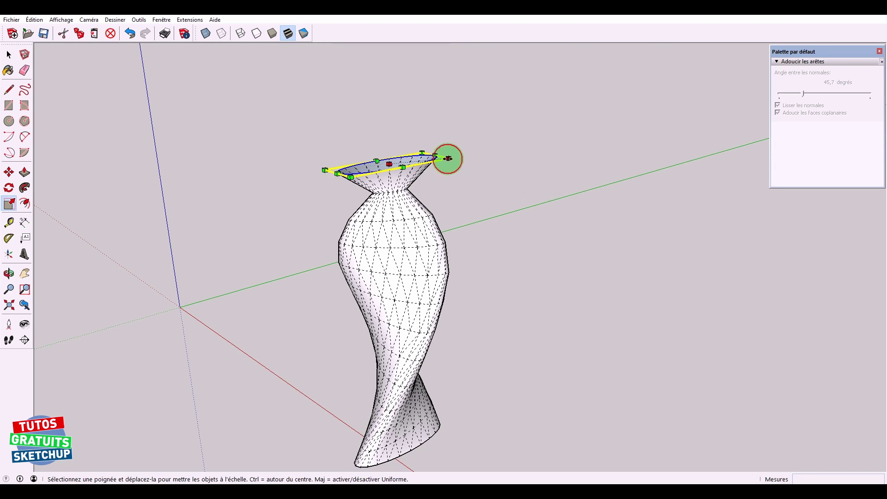
{"action": "left_click_drag", "start_coordinate": [447, 158], "coordinate": [396, 169]}
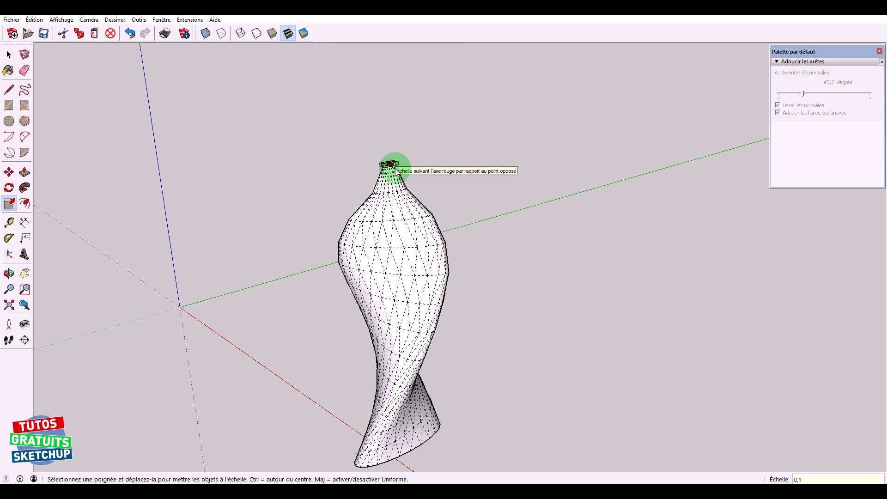
Step: Move the narrow tip down along the blue axis toward the body
{"action": "key", "text": "space"}
{"action": "left_click", "coordinate": [290, 233]}
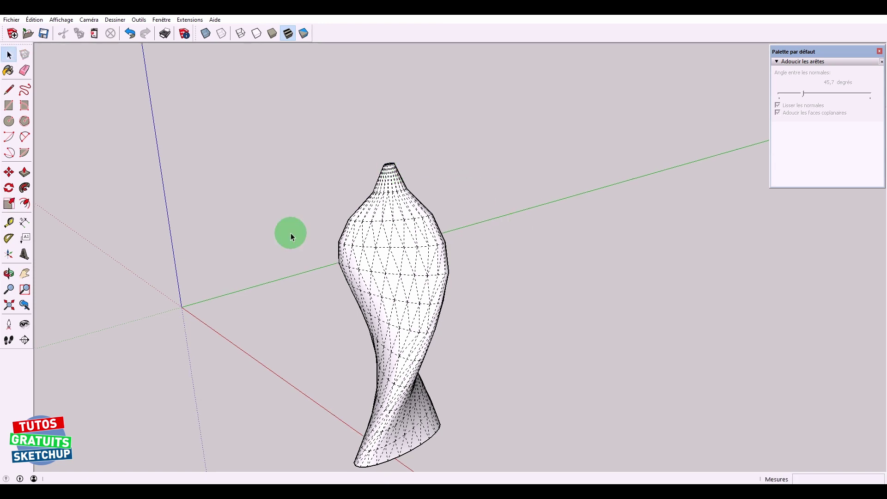
{"action": "middle_click_drag", "start_coordinate": [334, 217], "coordinate": [347, 199]}
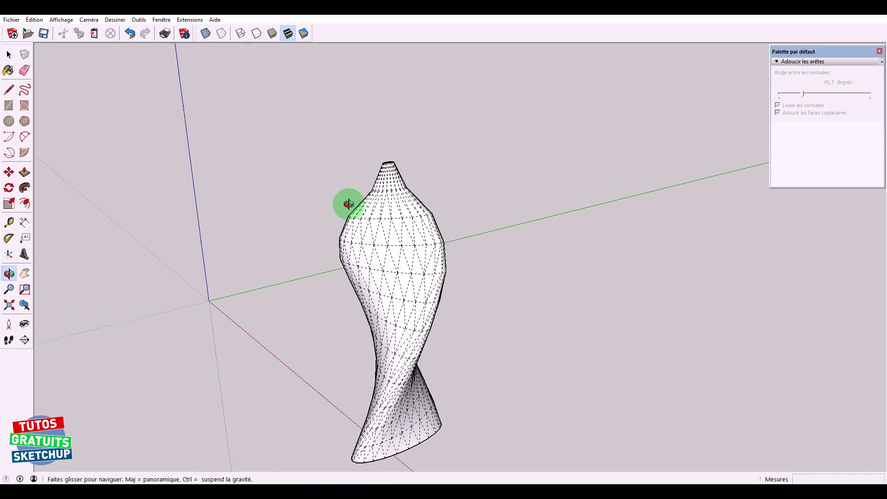
{"action": "scroll", "coordinate": [400, 188], "scroll_direction": "up", "scroll_amount": 3}
{"action": "left_click_drag", "start_coordinate": [342, 119], "coordinate": [425, 199]}
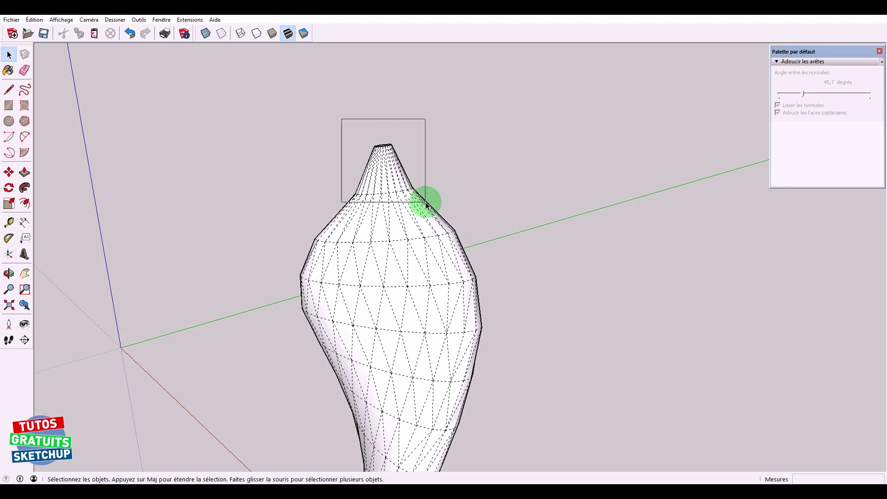
{"action": "key", "text": "m"}
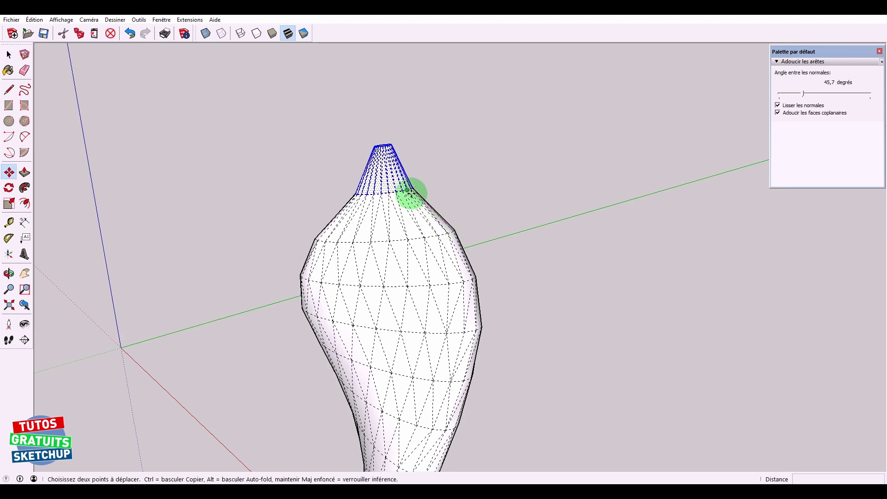
{"action": "left_click_drag", "start_coordinate": [398, 194], "coordinate": [393, 209]}
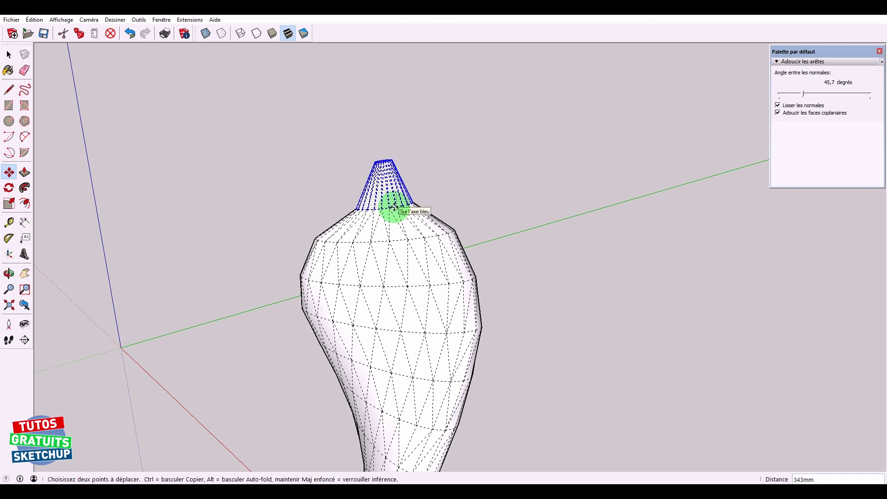
{"action": "left_click", "coordinate": [398, 205]}
Step: Lower the top ring further along the vertical axis to round the top
{"action": "key", "text": "space"}
{"action": "left_click", "coordinate": [435, 176]}
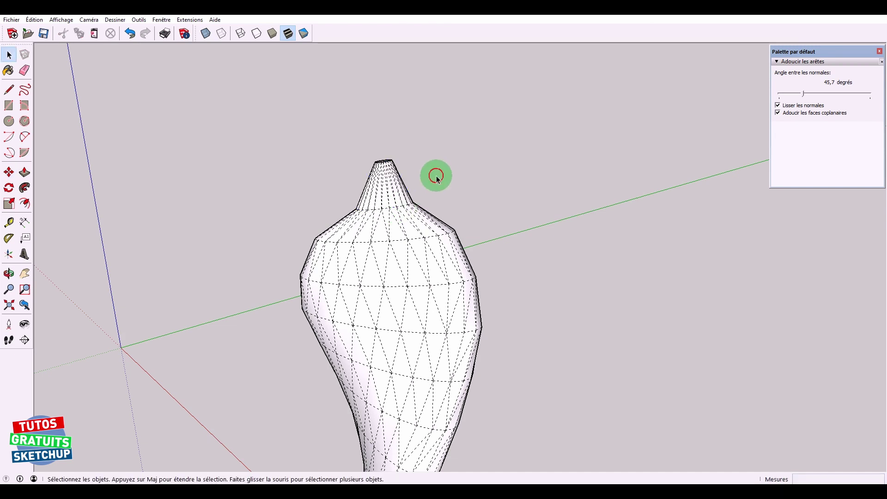
{"action": "left_click_drag", "start_coordinate": [365, 153], "coordinate": [407, 174]}
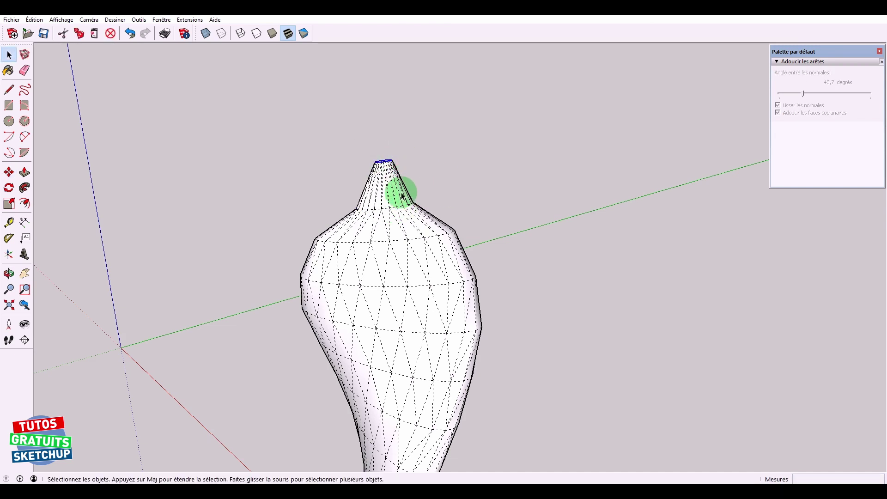
{"action": "key", "text": "m"}
{"action": "left_click", "coordinate": [383, 162]}
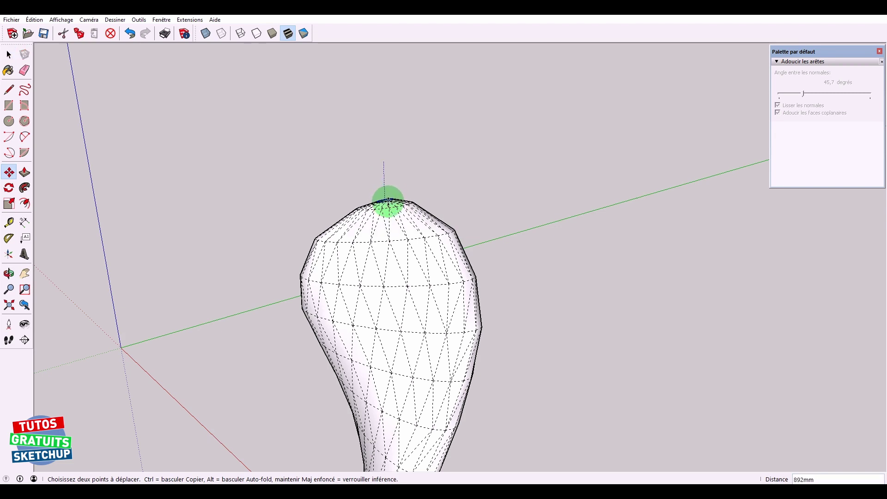
{"action": "left_click", "coordinate": [388, 200]}
Step: Shrink the blade's top opening about its centre with the Scale tool
{"action": "scroll", "coordinate": [390, 199], "scroll_direction": "up", "scroll_amount": 2}
{"action": "scroll", "coordinate": [390, 197], "scroll_direction": "up", "scroll_amount": 3}
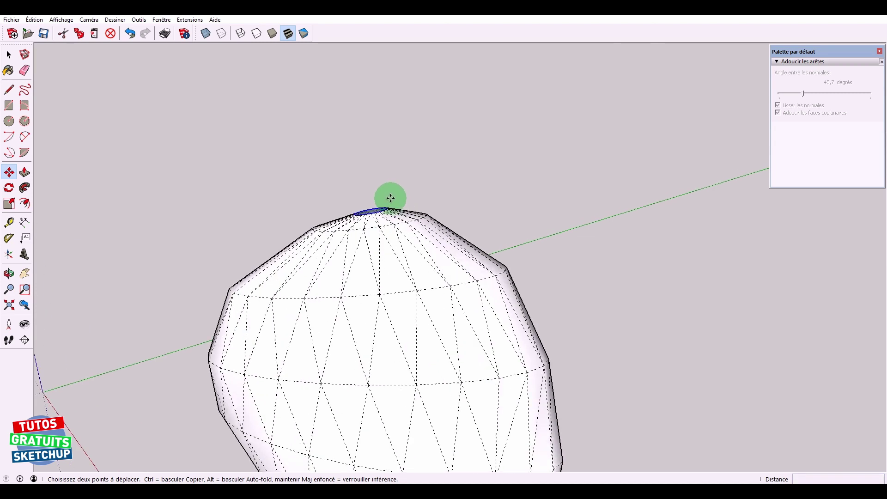
{"action": "middle_click_drag", "start_coordinate": [390, 197], "coordinate": [426, 240]}
{"action": "middle_click_drag", "start_coordinate": [420, 166], "coordinate": [410, 216]}
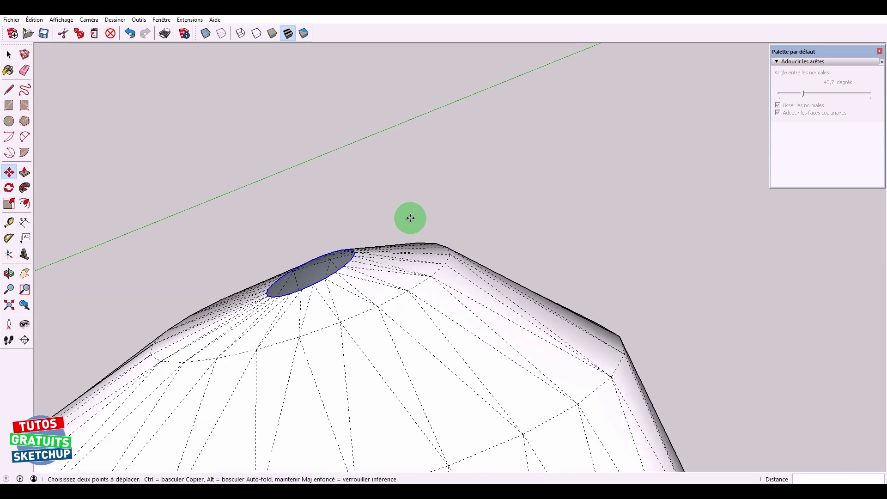
{"action": "key", "text": "s"}
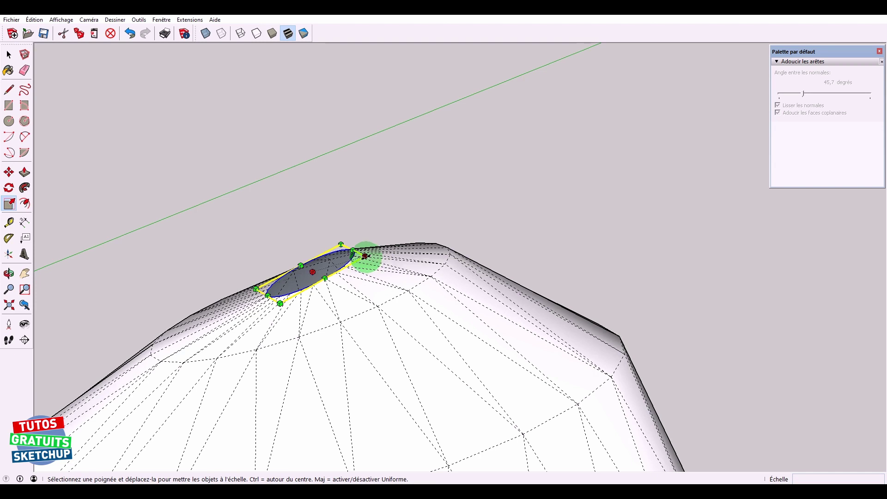
{"action": "mouse_move", "coordinate": [365, 256]}
{"action": "left_mouse_down", "text": "ctrl"}
{"action": "mouse_move", "coordinate": [324, 279]}
{"action": "mouse_move", "coordinate": [314, 237]}
{"action": "left_mouse_up", "text": "ctrl"}
{"action": "key", "text": "space"}
Step: Draw a short edge at the blade's tip
{"action": "scroll", "coordinate": [314, 240], "scroll_direction": "up", "scroll_amount": 3}
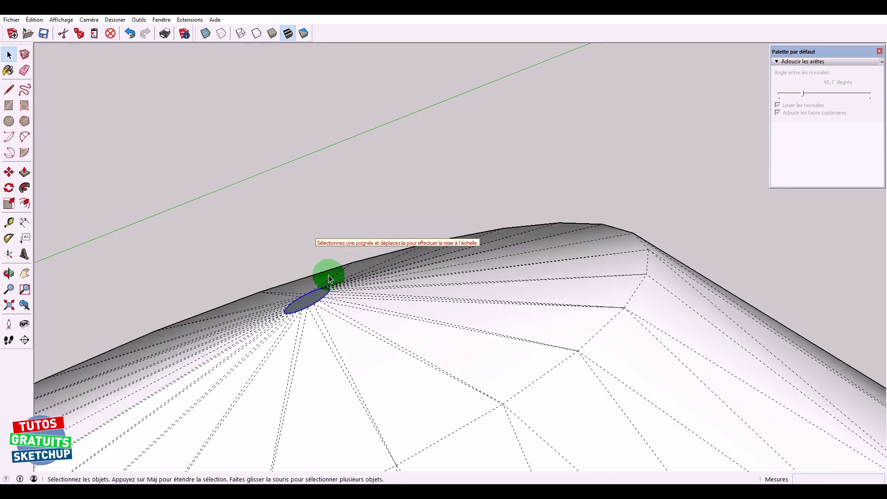
{"action": "scroll", "coordinate": [319, 240], "scroll_direction": "up", "scroll_amount": 2}
{"action": "left_click", "coordinate": [323, 237]}
{"action": "key", "text": "l"}
{"action": "scroll", "coordinate": [325, 324], "scroll_direction": "up", "scroll_amount": 3}
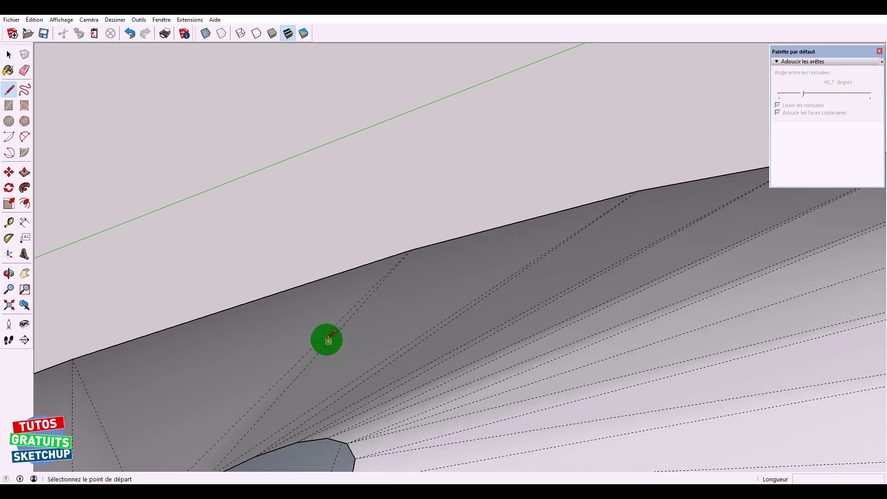
{"action": "scroll", "coordinate": [328, 370], "scroll_direction": "up", "scroll_amount": 2}
{"action": "left_click", "coordinate": [332, 436]}
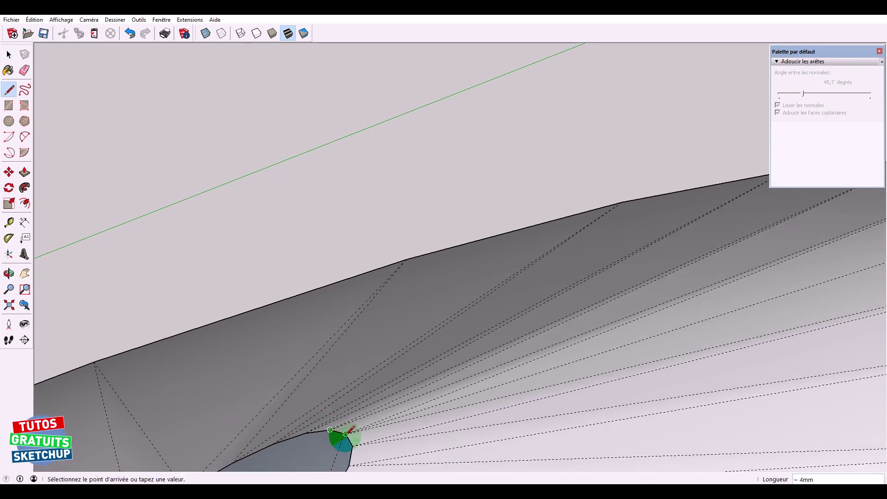
Step: Erase the stray edges at the tip's end, then view the whole blade
{"action": "mouse_move", "coordinate": [323, 336]}
{"action": "middle_mouse_down"}
{"action": "mouse_move", "coordinate": [368, 410]}
{"action": "mouse_move", "coordinate": [435, 241]}
{"action": "mouse_move", "coordinate": [431, 323]}
{"action": "mouse_move", "coordinate": [423, 303]}
{"action": "middle_mouse_up"}
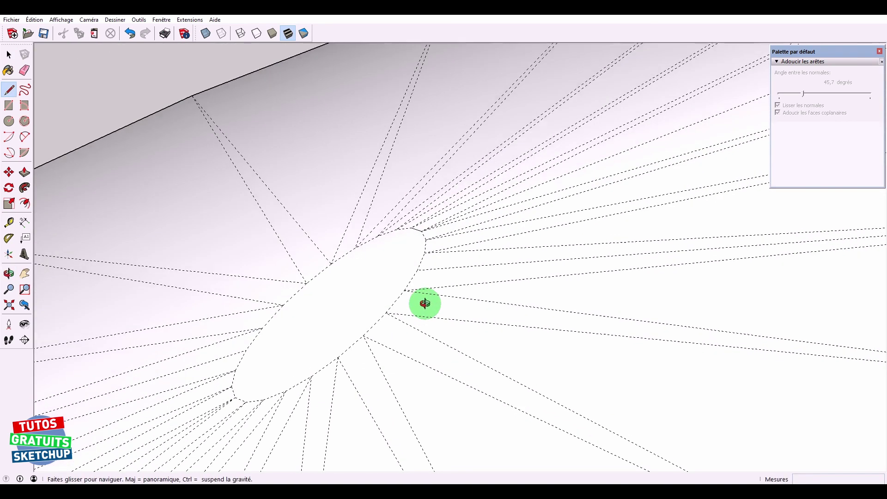
{"action": "key", "text": "e"}
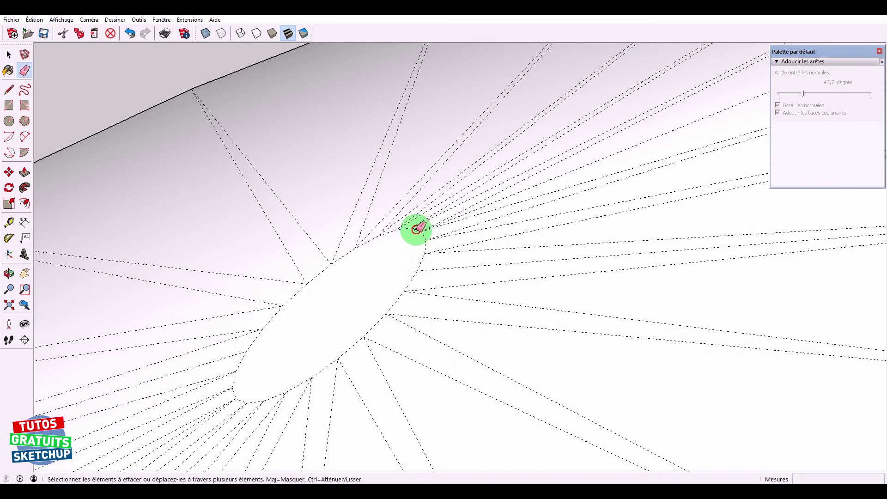
{"action": "left_click_drag", "start_coordinate": [416, 229], "coordinate": [405, 263]}
{"action": "scroll", "coordinate": [382, 248], "scroll_direction": "down", "scroll_amount": 2}
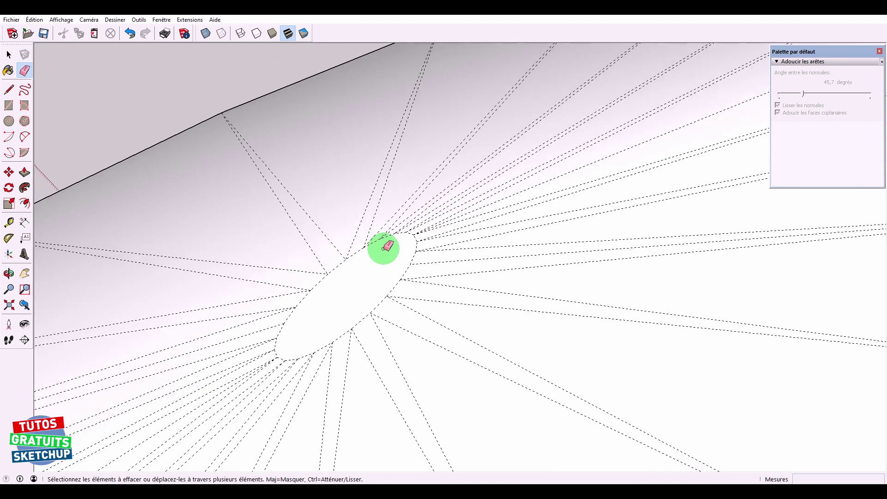
{"action": "scroll", "coordinate": [372, 287], "scroll_direction": "down", "scroll_amount": 3}
{"action": "scroll", "coordinate": [380, 322], "scroll_direction": "down", "scroll_amount": 3}
{"action": "scroll", "coordinate": [380, 322], "scroll_direction": "down", "scroll_amount": 3}
{"action": "mouse_move", "coordinate": [380, 322]}
{"action": "middle_mouse_down"}
{"action": "mouse_move", "coordinate": [387, 143]}
{"action": "mouse_move", "coordinate": [372, 283]}
{"action": "mouse_move", "coordinate": [428, 118]}
{"action": "mouse_move", "coordinate": [412, 218]}
{"action": "middle_mouse_up"}
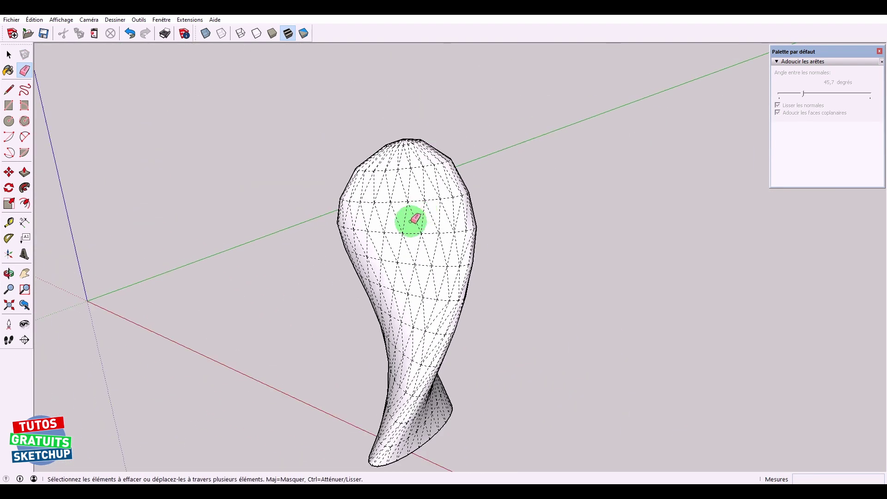
{"action": "scroll", "coordinate": [411, 218], "scroll_direction": "down", "scroll_amount": 1}
Step: Turn off Géométrie cachée in the Affichage menu
{"action": "key", "text": "space"}
{"action": "left_click", "coordinate": [61, 19]}
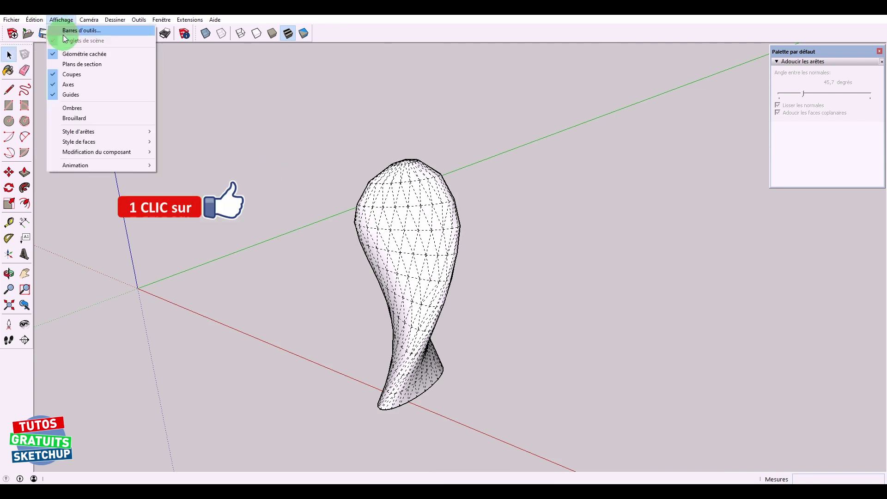
{"action": "left_click", "coordinate": [71, 54]}
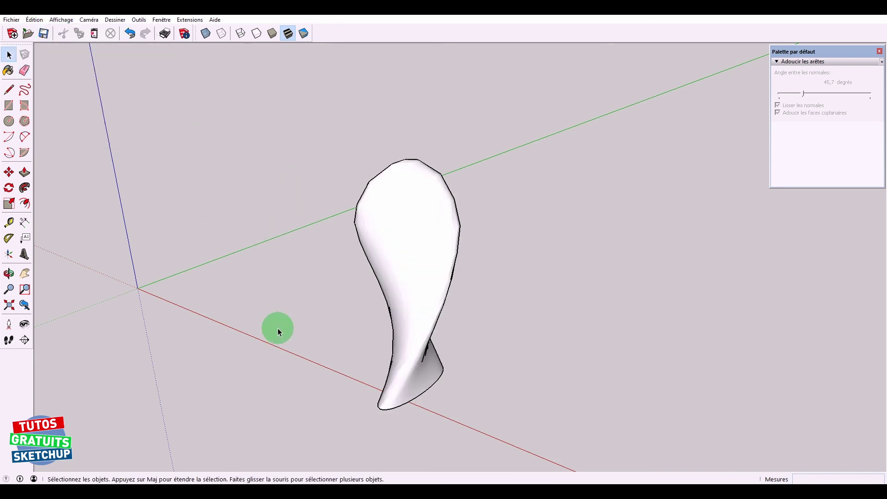
Step: Make the blade mesh a component named 'Pale'
{"action": "middle_click_drag", "start_coordinate": [277, 328], "coordinate": [439, 281]}
{"action": "left_click", "coordinate": [439, 280]}
{"action": "right_click", "coordinate": [439, 280]}
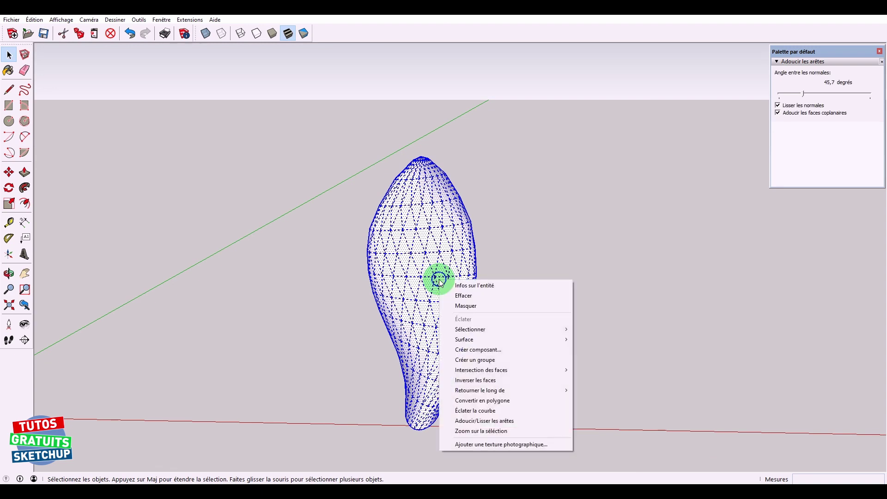
{"action": "left_click", "coordinate": [476, 351]}
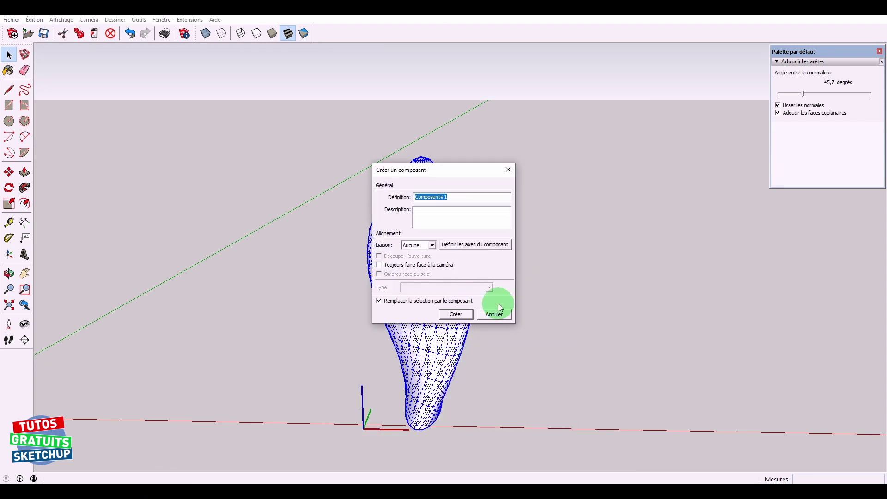
{"action": "type", "text": "Pale"}
{"action": "left_click", "coordinate": [455, 313]}
Step: Draw a circle centred at the blade's base
{"action": "left_click", "coordinate": [530, 302]}
{"action": "scroll", "coordinate": [530, 302], "scroll_direction": "down", "scroll_amount": 2}
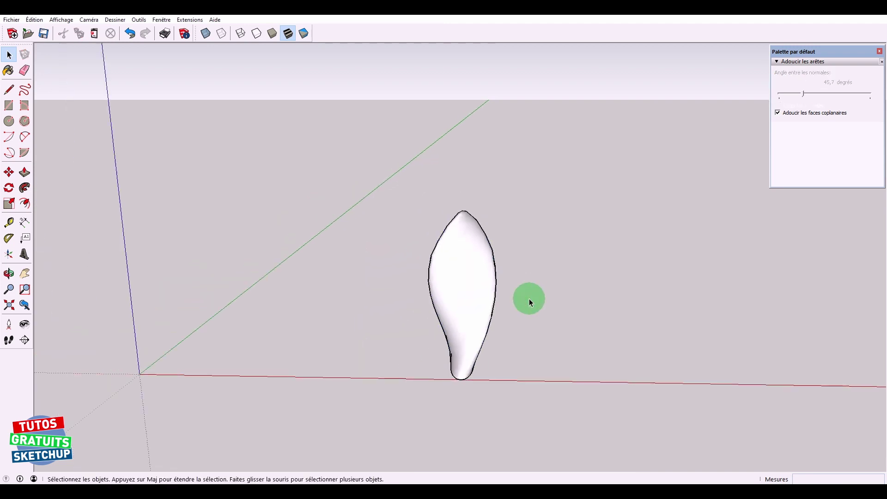
{"action": "middle_click_drag", "start_coordinate": [530, 309], "coordinate": [471, 250]}
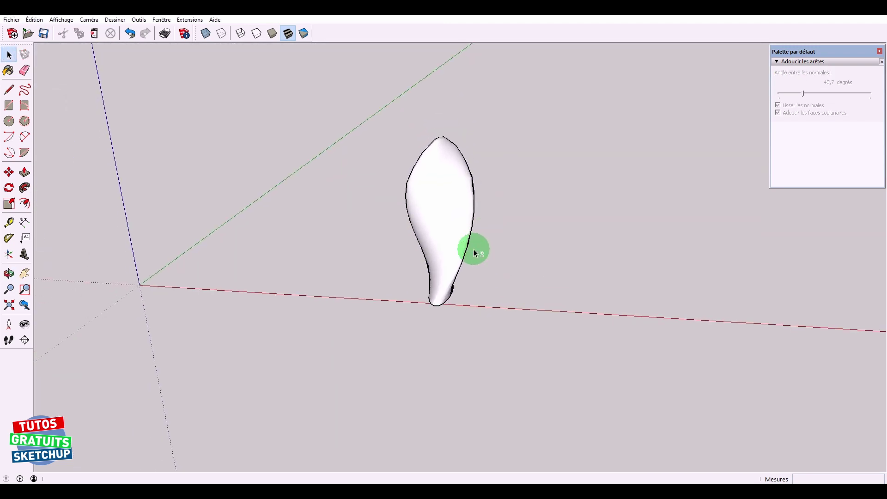
{"action": "middle_click_drag", "start_coordinate": [412, 391], "coordinate": [438, 306]}
{"action": "key", "text": "c"}
{"action": "left_click", "coordinate": [438, 320]}
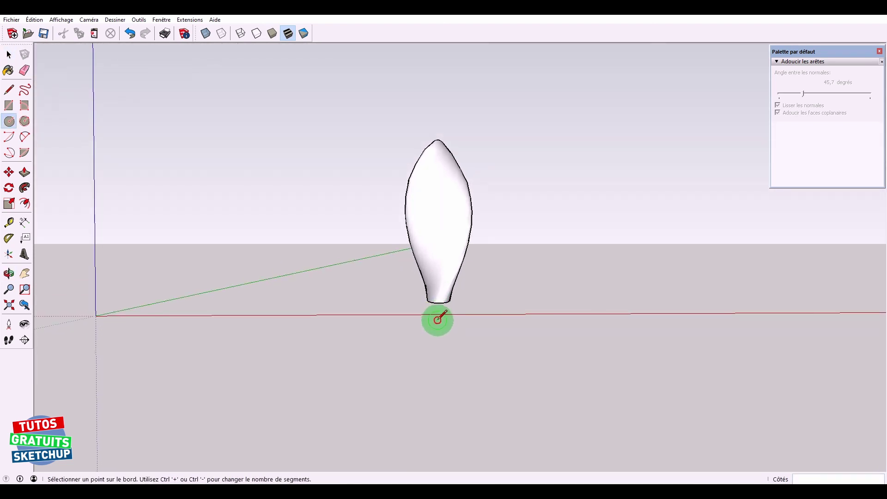
{"action": "left_click", "coordinate": [465, 316]}
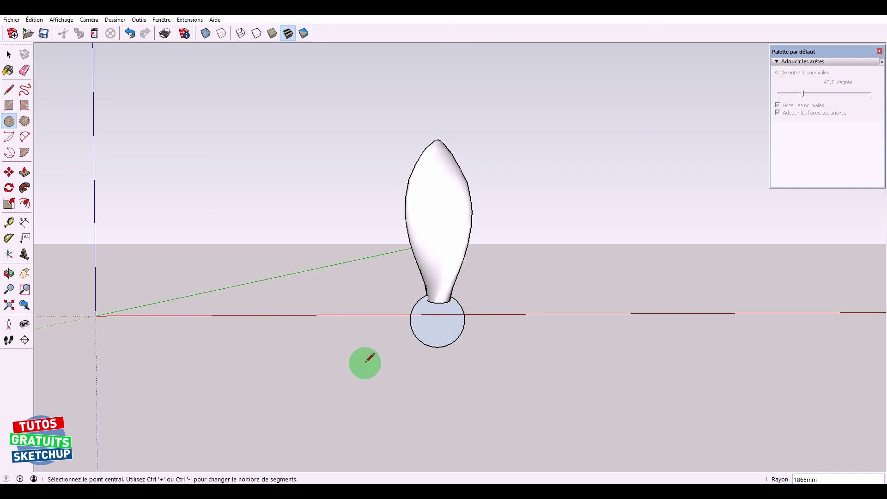
Step: Push/Pull the circle both ways into a cylinder through the blade base
{"action": "mouse_move", "coordinate": [364, 363]}
{"action": "middle_mouse_down"}
{"action": "mouse_move", "coordinate": [495, 325]}
{"action": "mouse_move", "coordinate": [370, 372]}
{"action": "middle_mouse_up"}
{"action": "key", "text": "p"}
{"action": "left_click_drag", "start_coordinate": [430, 317], "coordinate": [415, 327]}
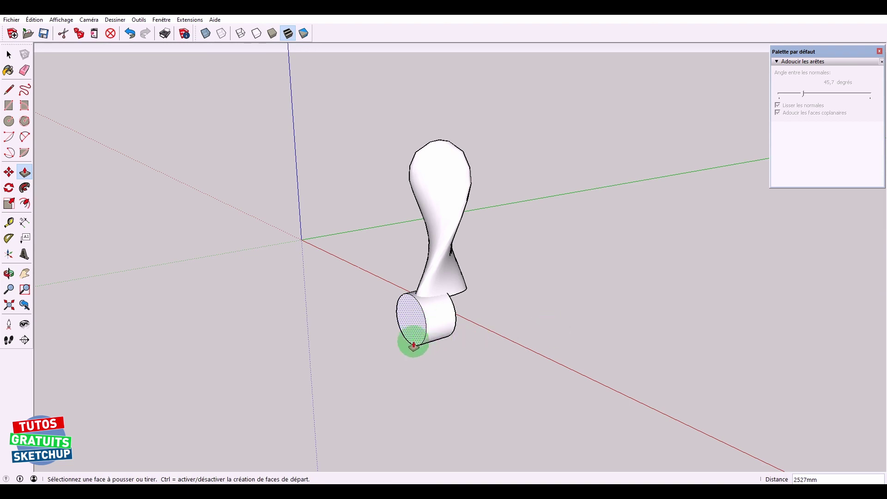
{"action": "mouse_move", "coordinate": [415, 345]}
{"action": "middle_mouse_down"}
{"action": "mouse_move", "coordinate": [471, 330]}
{"action": "mouse_move", "coordinate": [426, 311]}
{"action": "middle_mouse_up"}
{"action": "left_click_drag", "start_coordinate": [432, 311], "coordinate": [468, 316]}
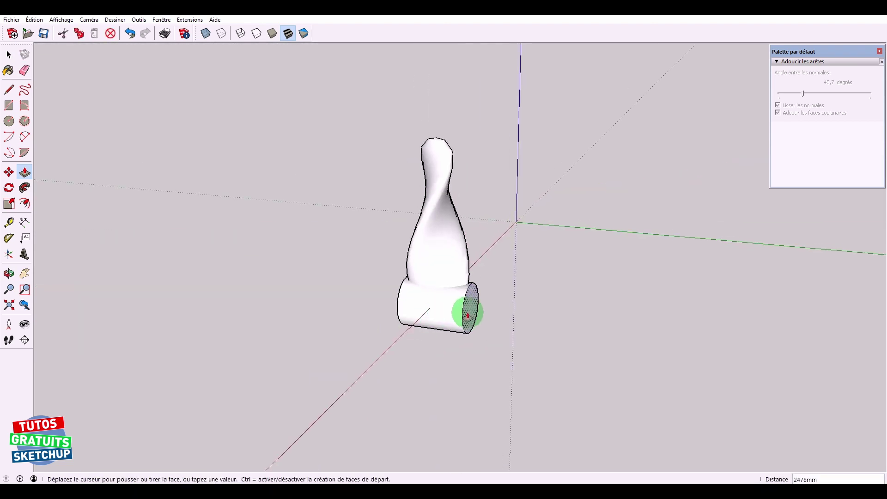
Step: Group the cylinder's faces and edges into a hub group
{"action": "key", "text": "space"}
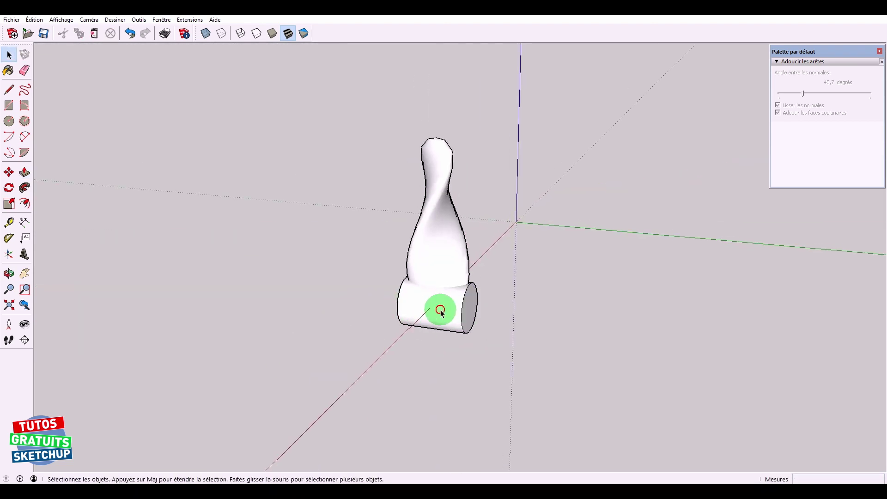
{"action": "double_click", "coordinate": [441, 312]}
{"action": "right_click", "coordinate": [441, 313]}
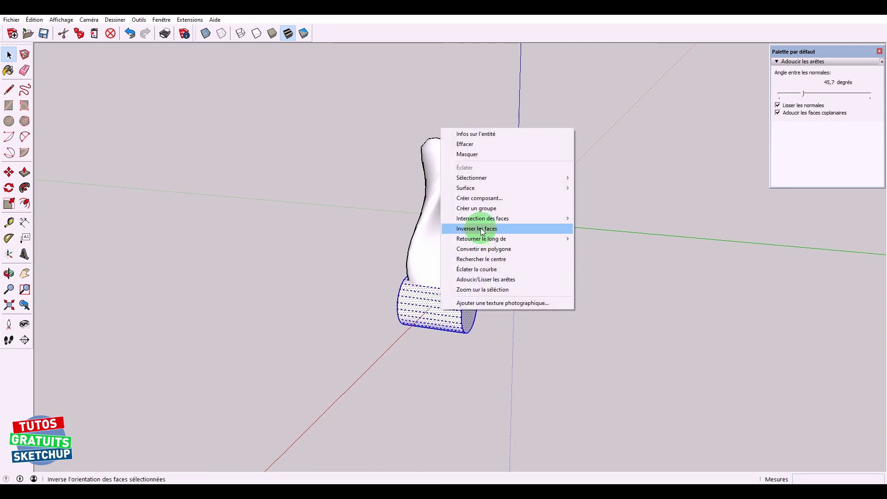
{"action": "left_click", "coordinate": [488, 209]}
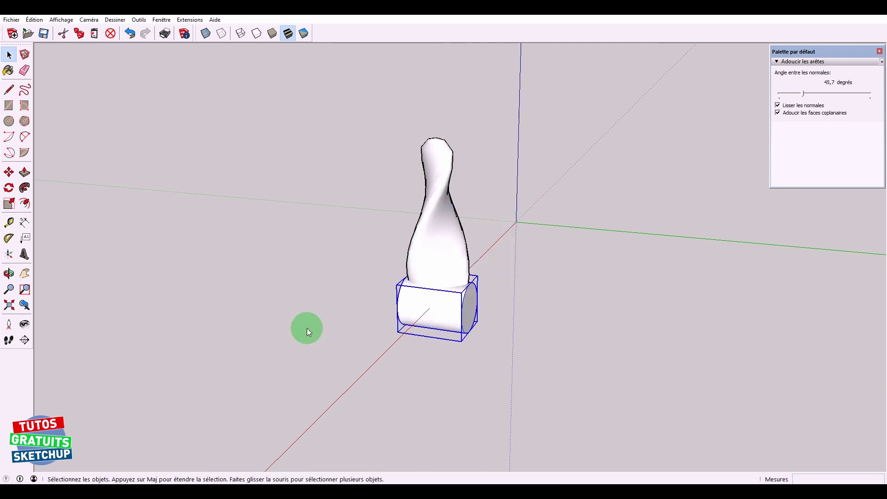
{"action": "mouse_move", "coordinate": [307, 331]}
{"action": "middle_mouse_down"}
{"action": "mouse_move", "coordinate": [525, 352]}
{"action": "mouse_move", "coordinate": [483, 297]}
{"action": "middle_mouse_up"}
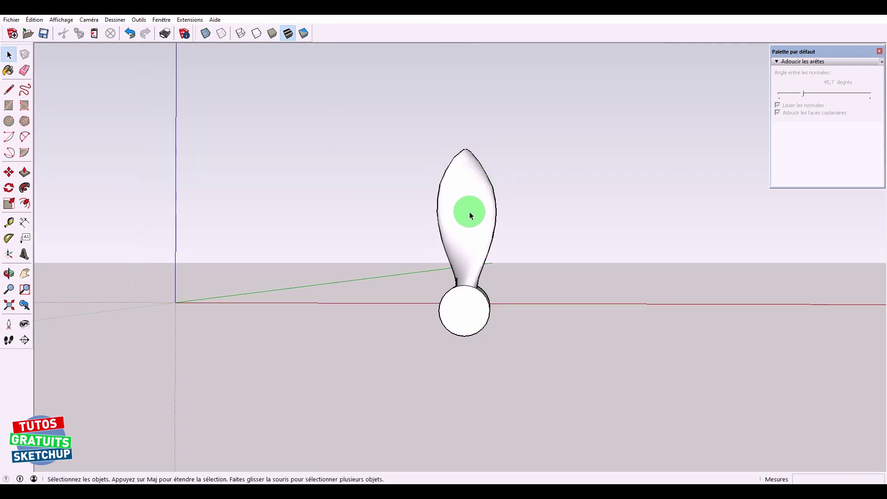
Step: Rotate-copy the Pale blade around the hub's centre
{"action": "left_click", "coordinate": [467, 227]}
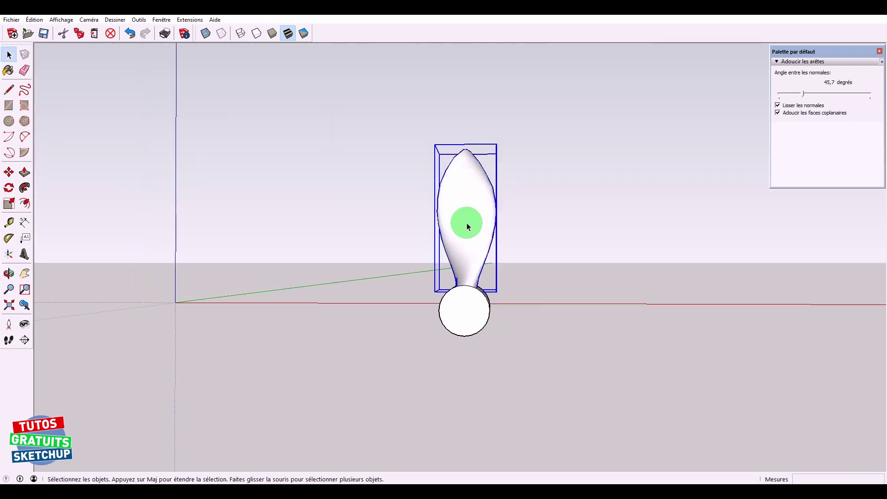
{"action": "left_click", "coordinate": [9, 187]}
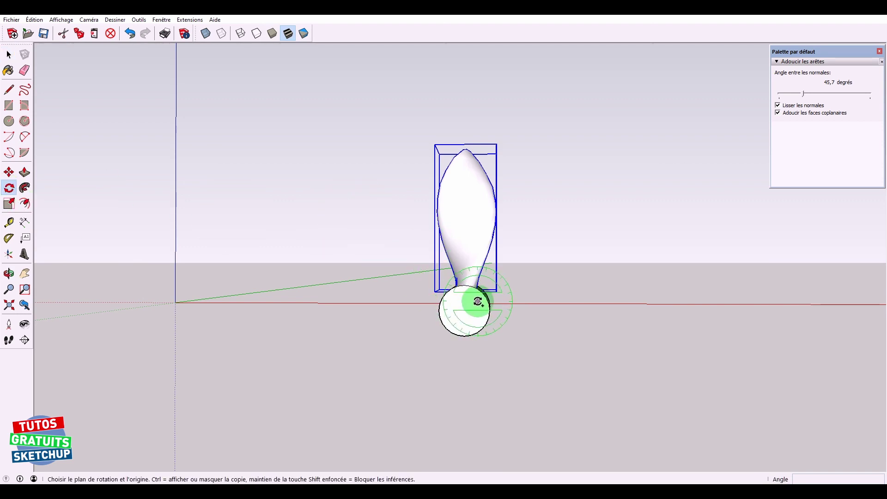
{"action": "left_click", "coordinate": [464, 310]}
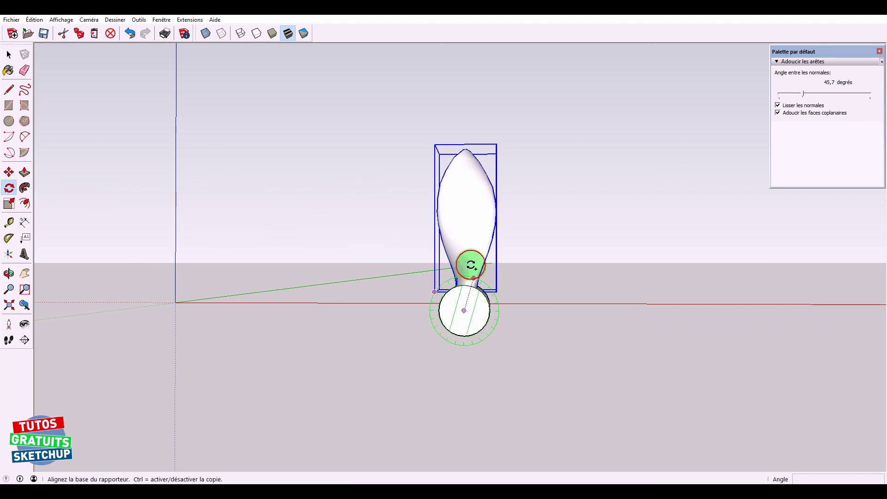
{"action": "left_click", "coordinate": [468, 238]}
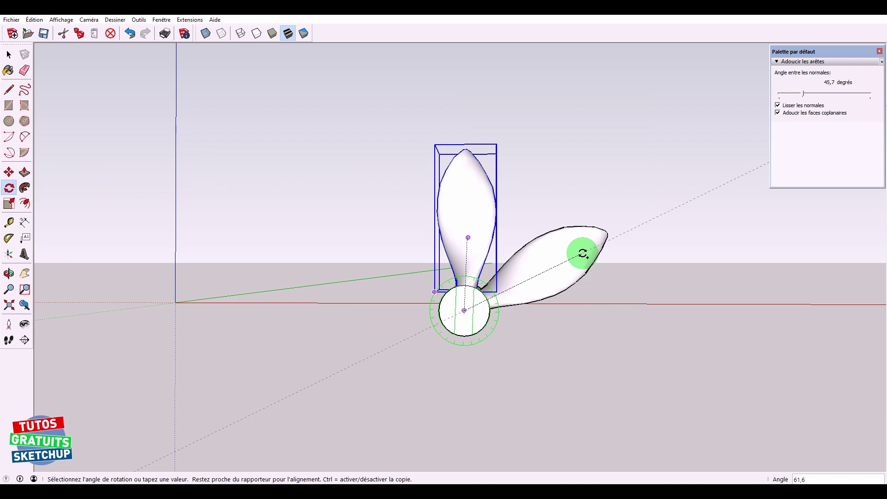
{"action": "left_click", "coordinate": [583, 258]}
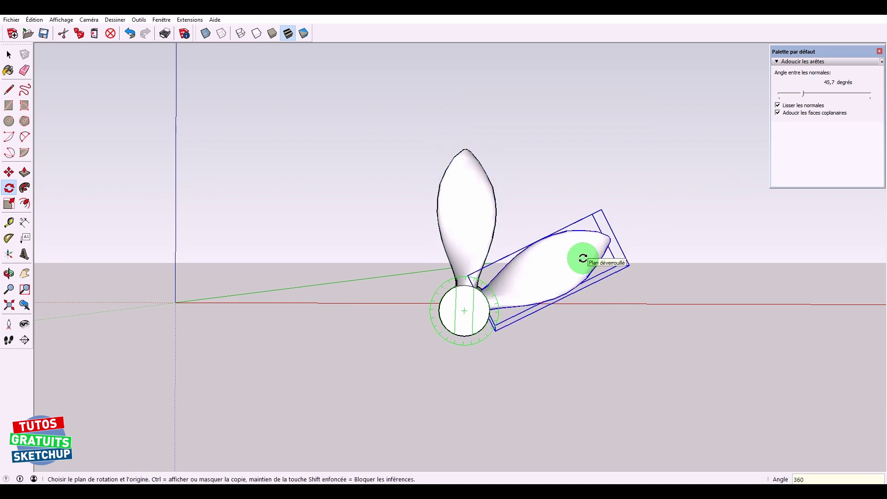
Step: Set the copy to a full 360° turn and array it into ten blades
{"action": "key", "text": "ctrl+z"}
{"action": "type", "text": "/3"}
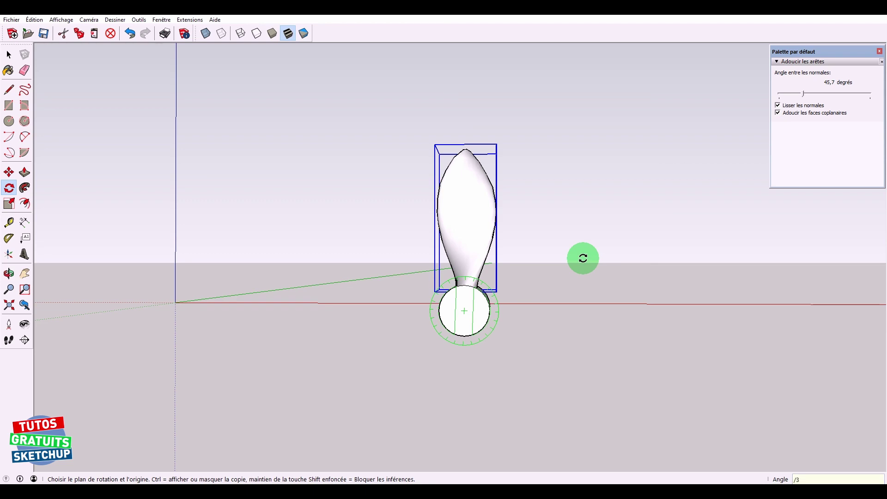
{"action": "key", "text": "Return"}
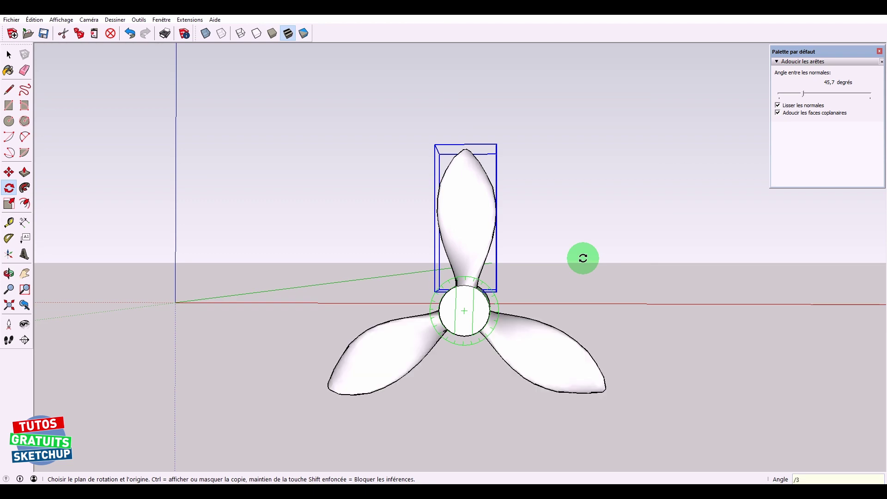
{"action": "type", "text": "6"}
{"action": "key", "text": "Return"}
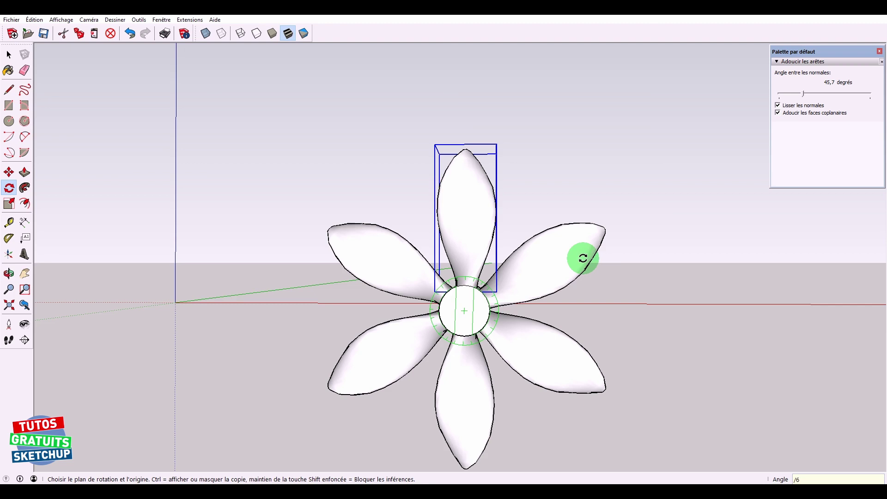
{"action": "type", "text": "10"}
{"action": "key", "text": "Return"}
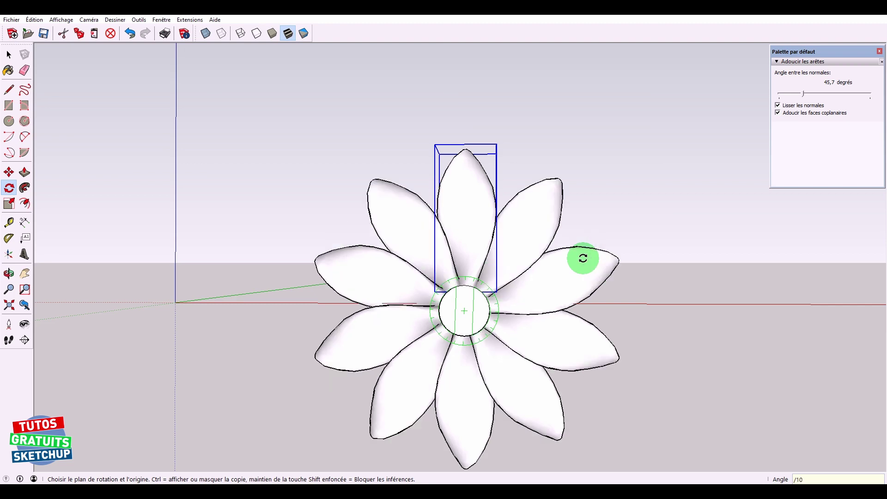
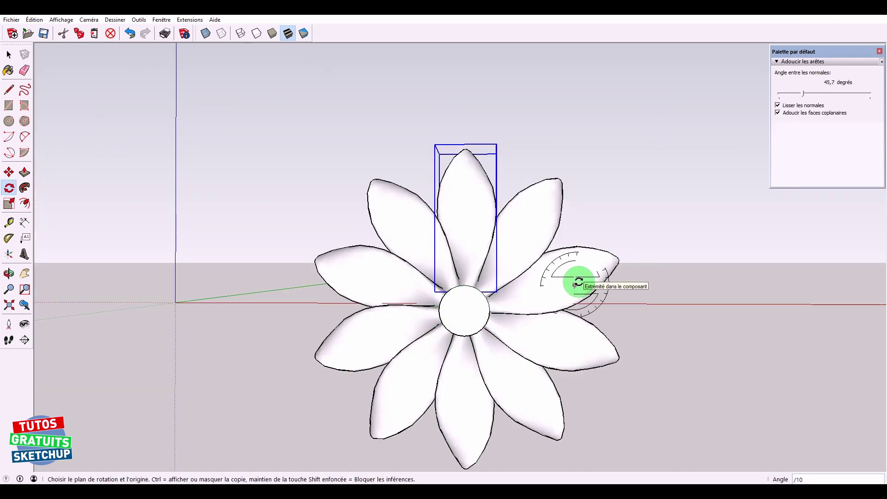
Step: Undo the rotated petal copies back to three blades, then delete a trial blade copy
{"action": "key", "text": "Return"}
{"action": "key", "text": "space"}
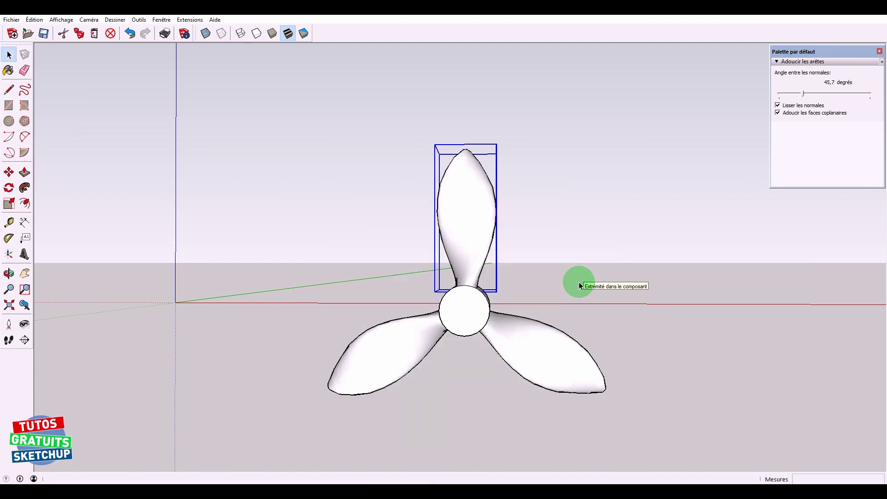
{"action": "key", "text": "m"}
{"action": "key", "text": "ctrl"}
{"action": "left_click", "coordinate": [471, 217]}
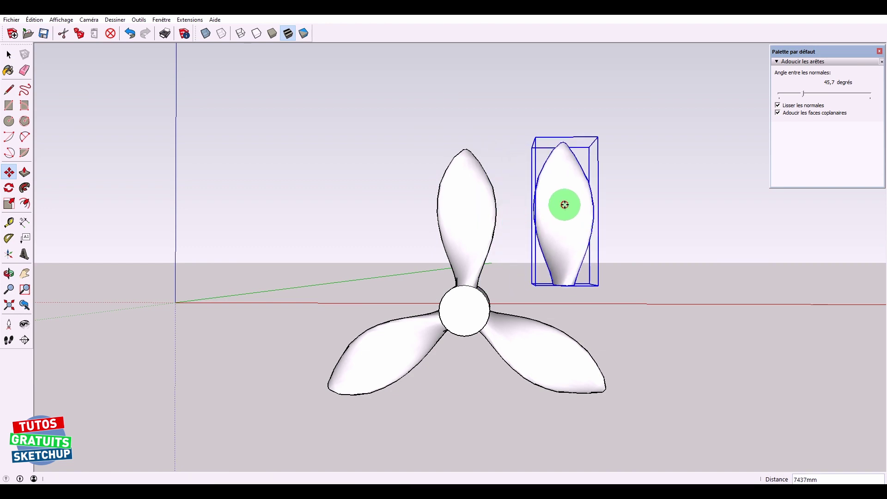
{"action": "left_click", "coordinate": [564, 205]}
{"action": "key", "text": "space"}
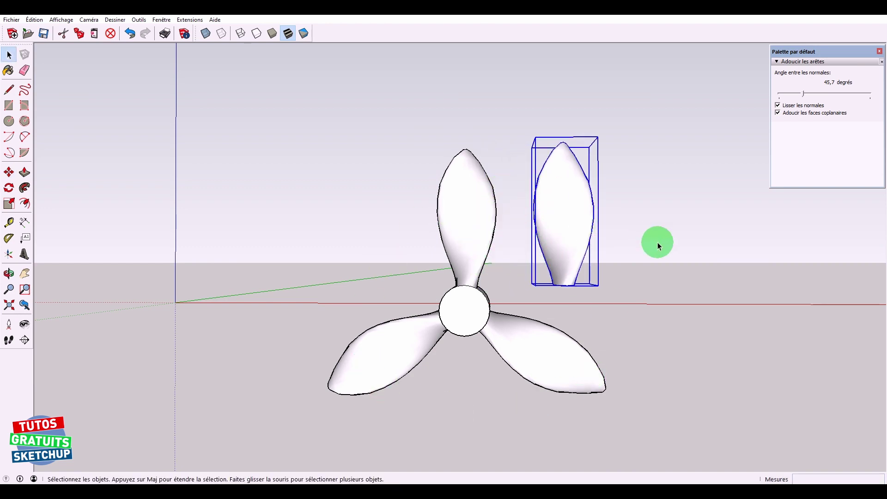
{"action": "key", "text": "Delete"}
{"action": "middle_click_drag", "start_coordinate": [595, 245], "coordinate": [570, 270]}
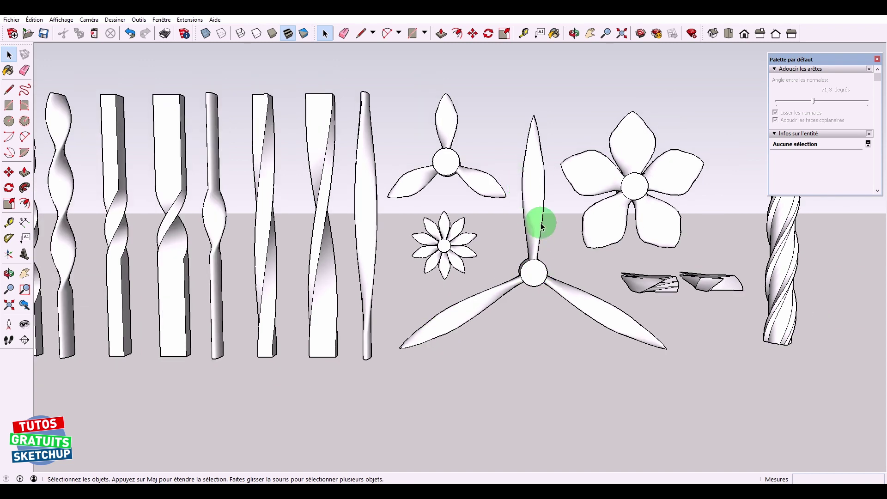
{"action": "mouse_move", "coordinate": [532, 222]}
{"action": "middle_mouse_down"}
{"action": "mouse_move", "coordinate": [413, 227]}
{"action": "mouse_move", "coordinate": [518, 214]}
{"action": "mouse_move", "coordinate": [515, 251]}
{"action": "middle_mouse_up"}
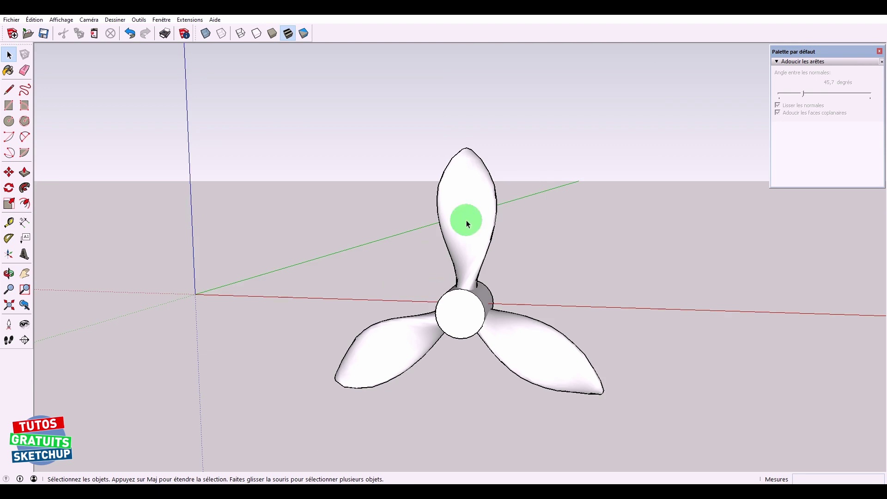
Step: Inside the blade component, stretch the blade taller along blue, settling at 1,21
{"action": "double_click", "coordinate": [475, 213]}
{"action": "left_click", "coordinate": [475, 213]}
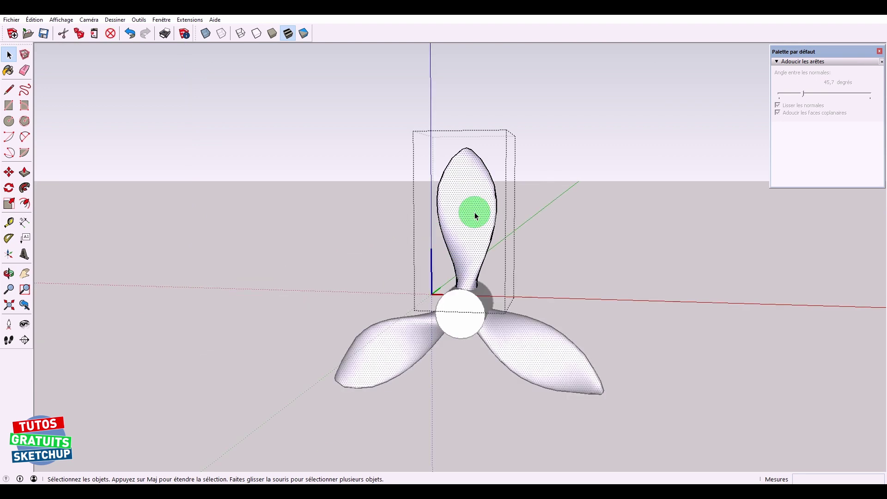
{"action": "key", "text": "s"}
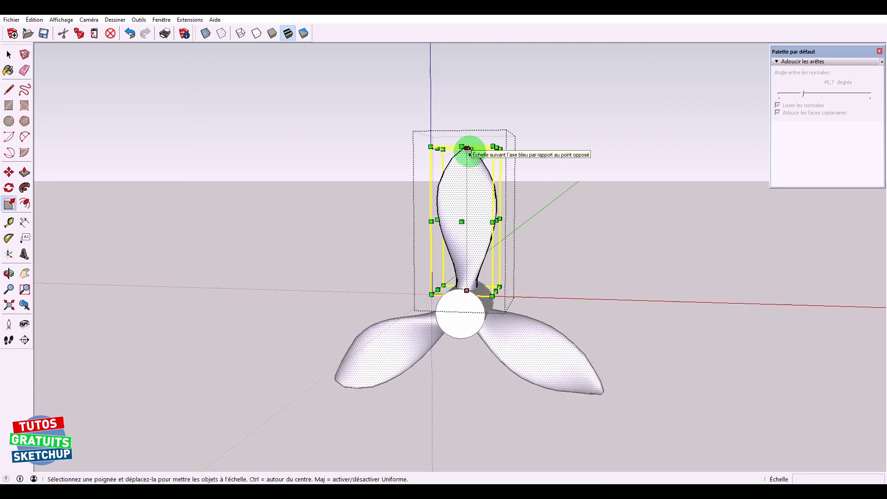
{"action": "left_click_drag", "start_coordinate": [470, 127], "coordinate": [472, 76]}
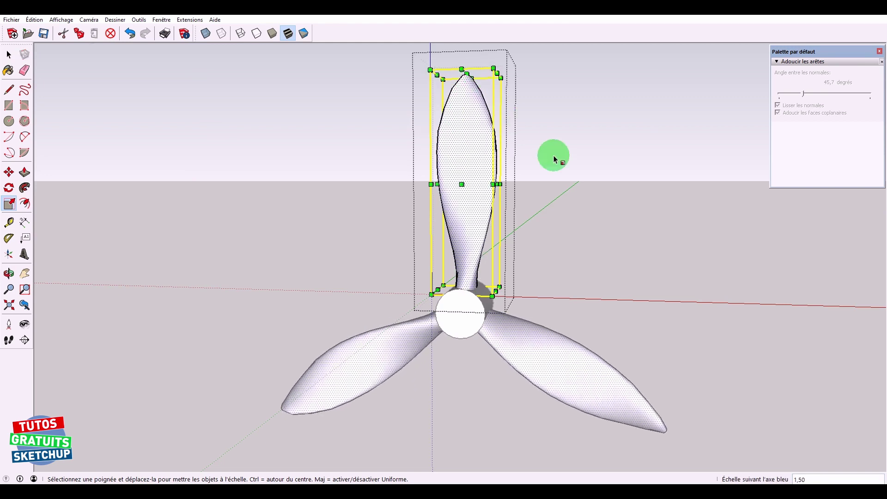
{"action": "middle_click_drag", "start_coordinate": [541, 135], "coordinate": [521, 271]}
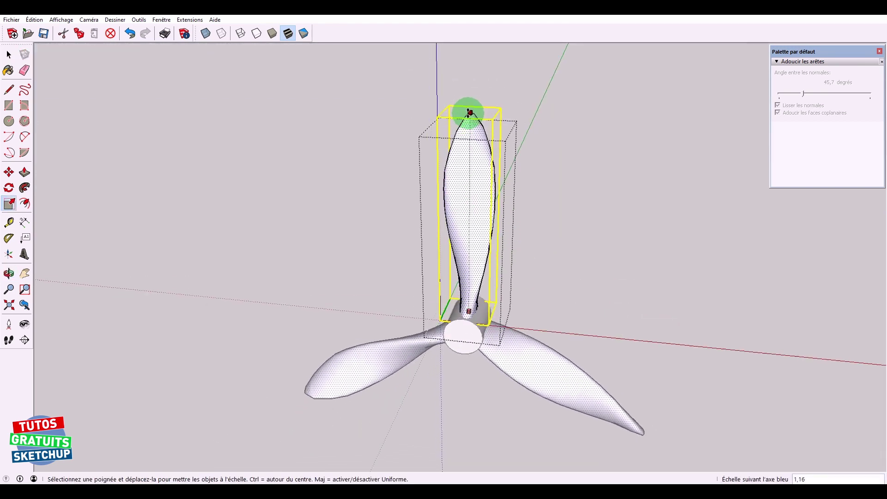
{"action": "left_click_drag", "start_coordinate": [468, 140], "coordinate": [469, 101]}
Step: Narrow the blade to 0.50 width and slim its thickness about the centre
{"action": "left_click", "coordinate": [495, 215]}
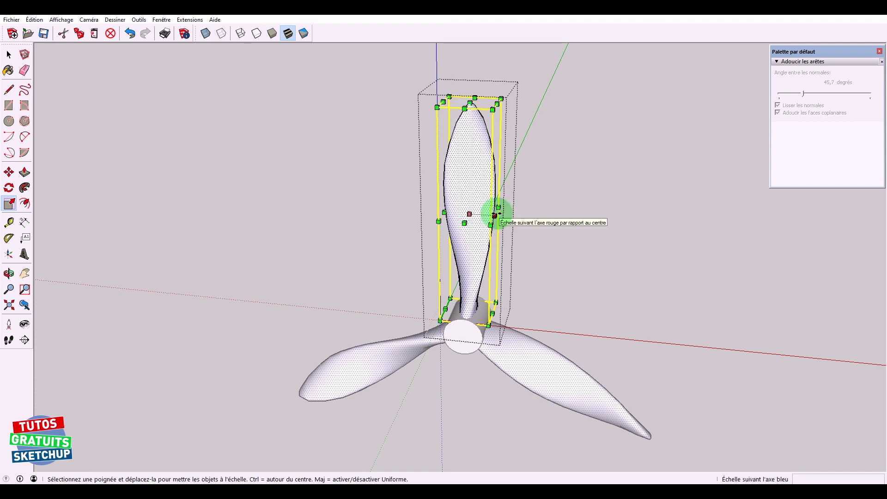
{"action": "left_click_drag", "start_coordinate": [494, 215], "coordinate": [481, 214]}
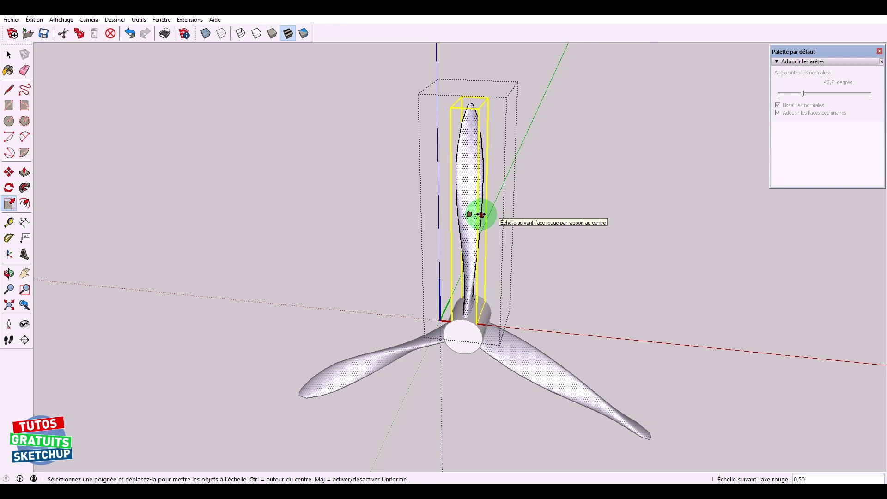
{"action": "left_click", "coordinate": [481, 215]}
{"action": "mouse_move", "coordinate": [578, 251]}
{"action": "middle_mouse_down"}
{"action": "mouse_move", "coordinate": [501, 278]}
{"action": "mouse_move", "coordinate": [341, 281]}
{"action": "mouse_move", "coordinate": [423, 236]}
{"action": "middle_mouse_up"}
{"action": "key", "text": "ctrl"}
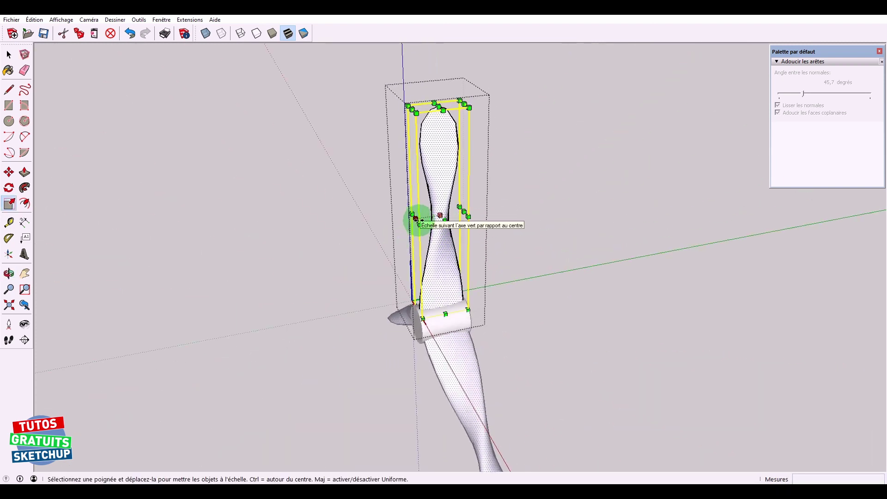
{"action": "left_click_drag", "start_coordinate": [416, 218], "coordinate": [424, 222]}
{"action": "mouse_move", "coordinate": [425, 222]}
{"action": "middle_mouse_down"}
{"action": "mouse_move", "coordinate": [381, 255]}
{"action": "mouse_move", "coordinate": [619, 223]}
{"action": "mouse_move", "coordinate": [543, 207]}
{"action": "middle_mouse_up"}
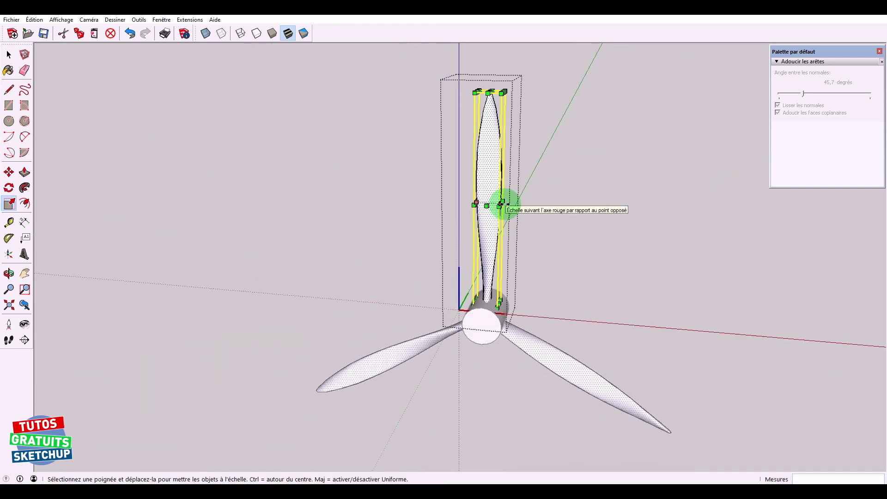
{"action": "left_click_drag", "start_coordinate": [502, 204], "coordinate": [511, 205]}
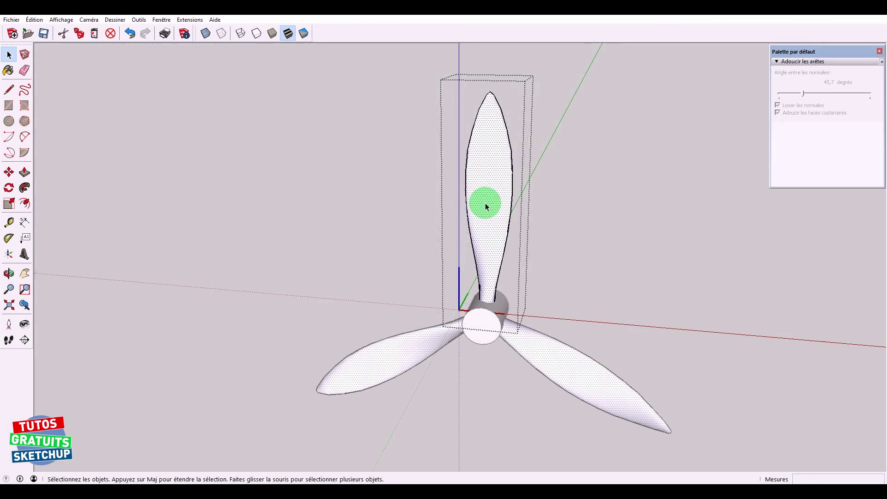
Step: Shorten the blade to 0,50 along the blue axis
{"action": "key", "text": "s"}
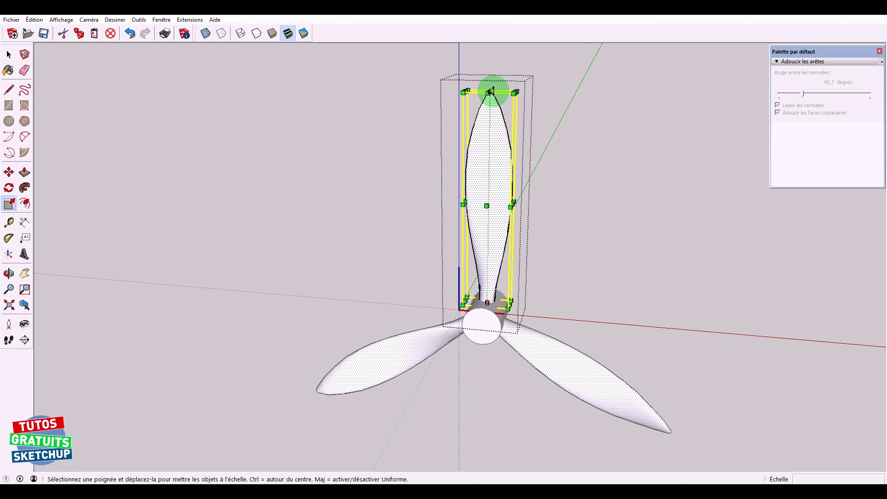
{"action": "left_click_drag", "start_coordinate": [492, 90], "coordinate": [517, 239]}
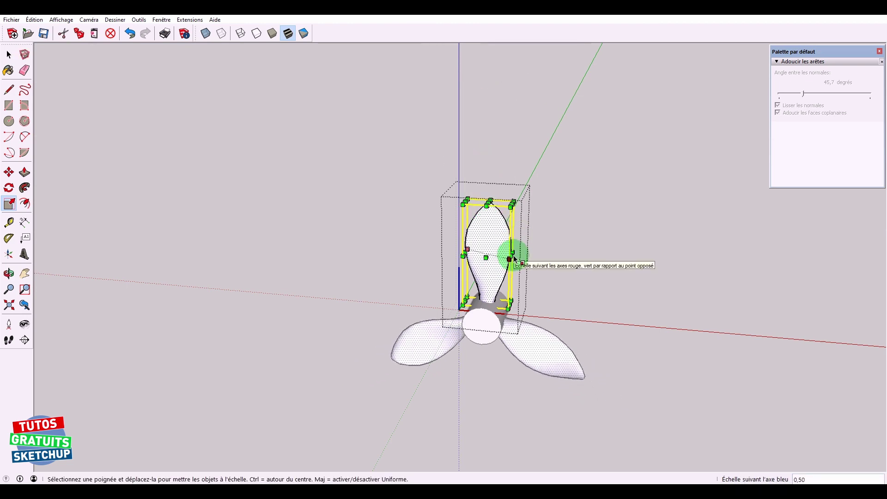
{"action": "scroll", "coordinate": [517, 259], "scroll_direction": "up", "scroll_amount": 1}
{"action": "scroll", "coordinate": [516, 259], "scroll_direction": "up", "scroll_amount": 1}
{"action": "scroll", "coordinate": [515, 261], "scroll_direction": "up", "scroll_amount": 1}
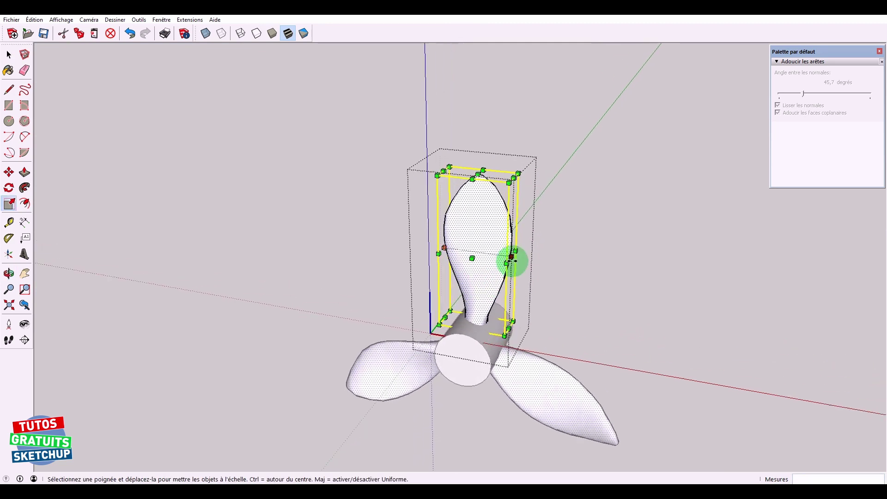
Step: Widen the blade to 1,64 on red and 2,00 on green
{"action": "left_click", "coordinate": [511, 257]}
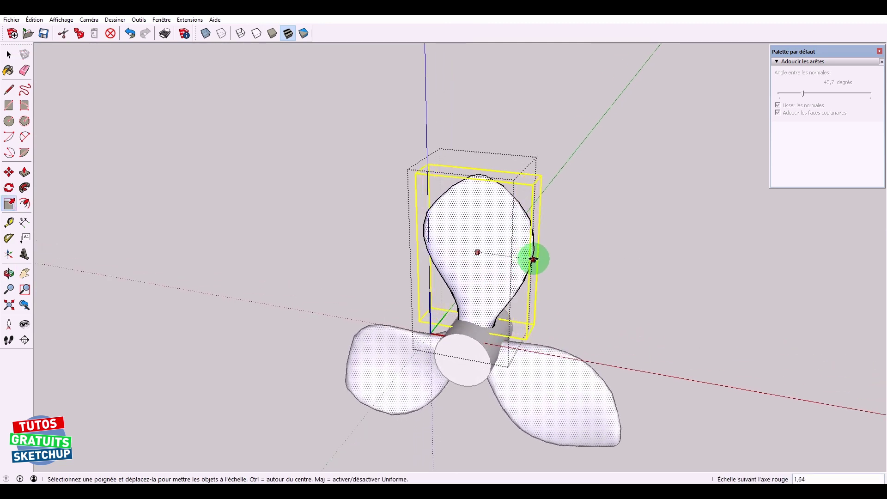
{"action": "left_click", "coordinate": [533, 259]}
{"action": "mouse_move", "coordinate": [644, 268]}
{"action": "middle_mouse_down"}
{"action": "mouse_move", "coordinate": [390, 274]}
{"action": "mouse_move", "coordinate": [336, 229]}
{"action": "mouse_move", "coordinate": [447, 212]}
{"action": "mouse_move", "coordinate": [459, 257]}
{"action": "middle_mouse_up"}
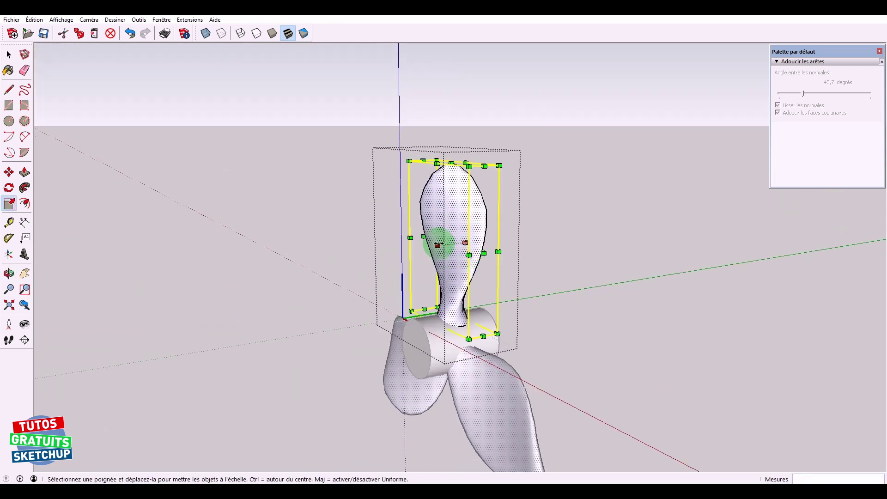
{"action": "left_click", "coordinate": [438, 243]}
{"action": "left_click", "coordinate": [420, 250]}
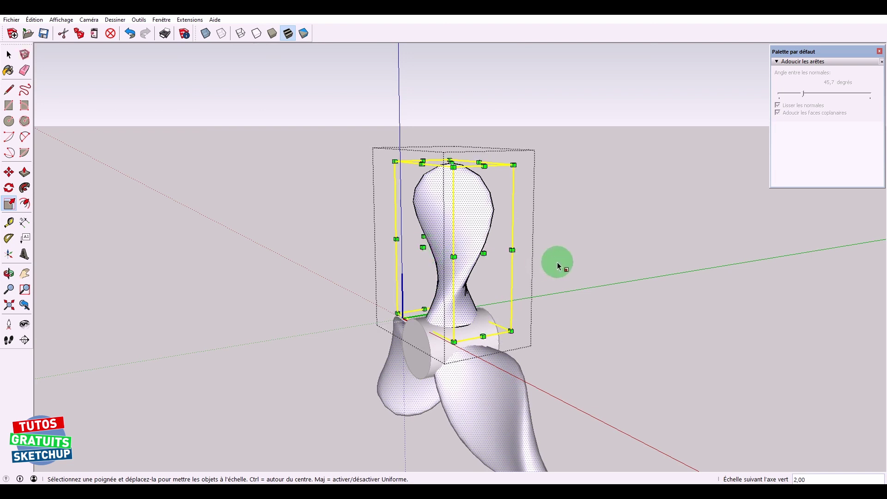
{"action": "mouse_move", "coordinate": [559, 260]}
{"action": "middle_mouse_down"}
{"action": "mouse_move", "coordinate": [475, 291]}
{"action": "mouse_move", "coordinate": [368, 285]}
{"action": "mouse_move", "coordinate": [574, 279]}
{"action": "mouse_move", "coordinate": [838, 231]}
{"action": "middle_mouse_up"}
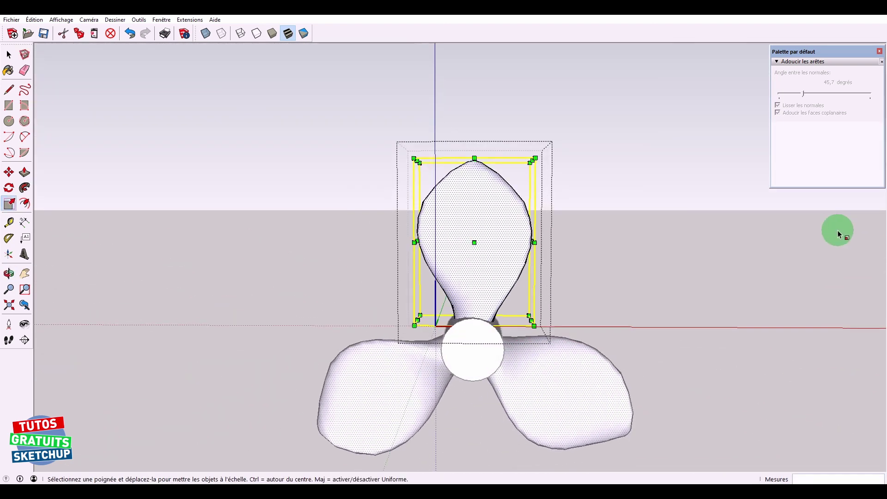
{"action": "key", "text": "space"}
Step: Exit the blade component and frame all twisted bars, flowers and propellers in view
{"action": "left_click", "coordinate": [637, 237]}
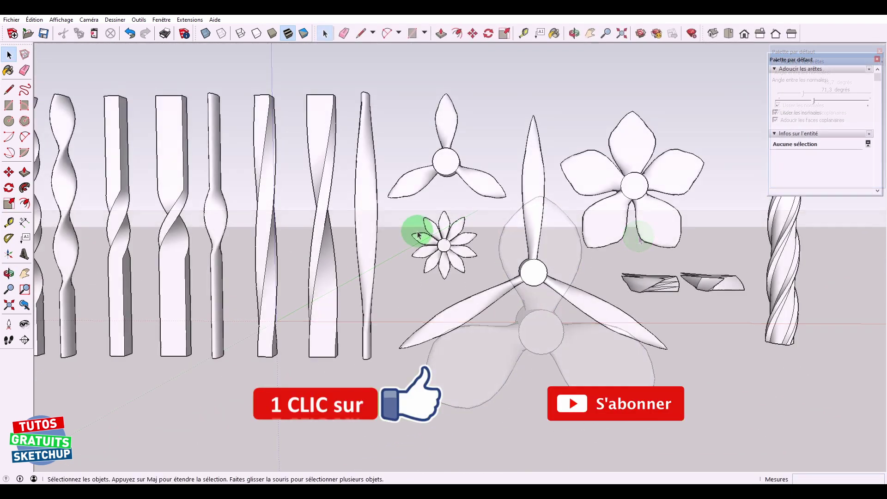
{"action": "mouse_move", "coordinate": [418, 234]}
{"action": "middle_mouse_down"}
{"action": "mouse_move", "coordinate": [412, 192]}
{"action": "mouse_move", "coordinate": [464, 182]}
{"action": "mouse_move", "coordinate": [431, 252]}
{"action": "mouse_move", "coordinate": [481, 236]}
{"action": "mouse_move", "coordinate": [470, 254]}
{"action": "middle_mouse_up"}
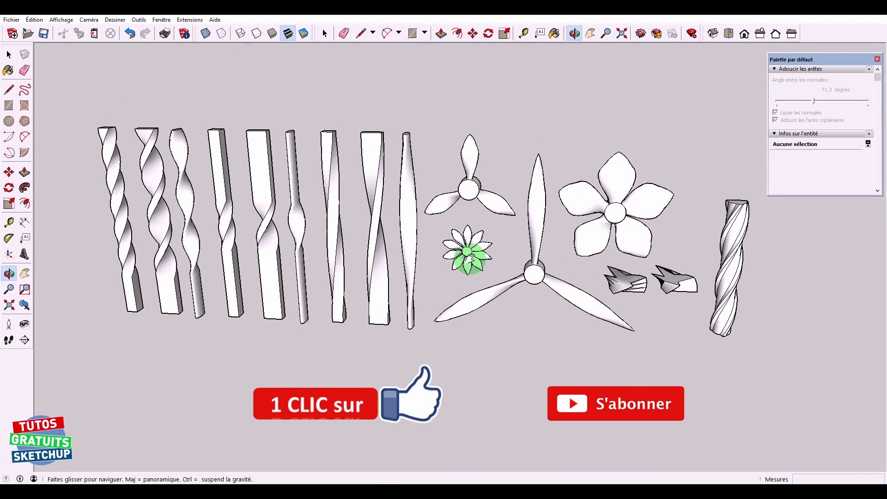
{"action": "scroll", "coordinate": [435, 330], "scroll_direction": "up", "scroll_amount": 1}
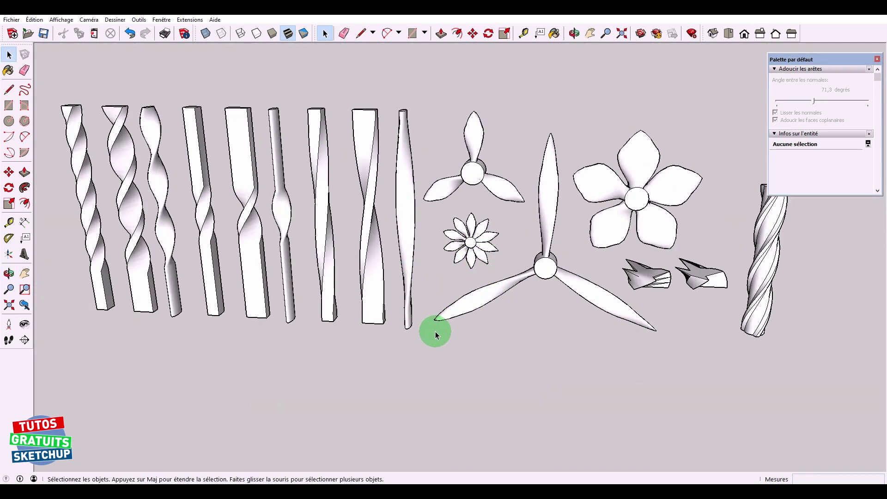
{"action": "middle_click_drag", "start_coordinate": [455, 315], "coordinate": [470, 368], "text": "shift"}
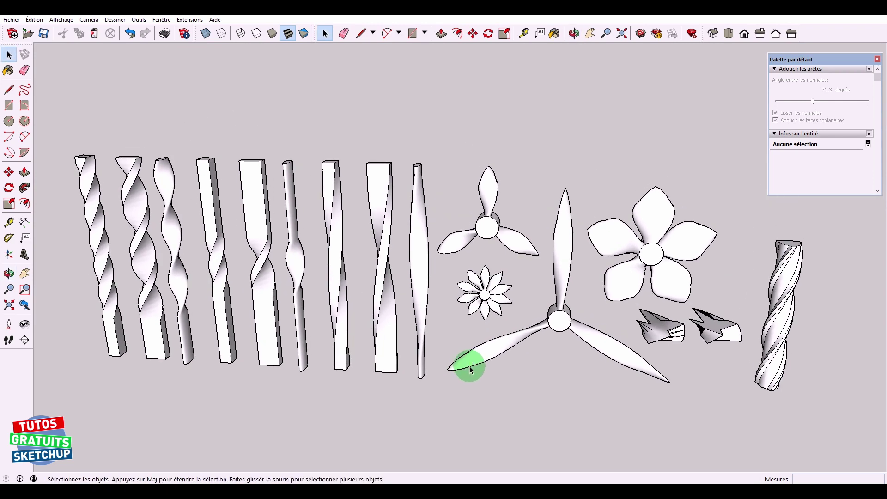